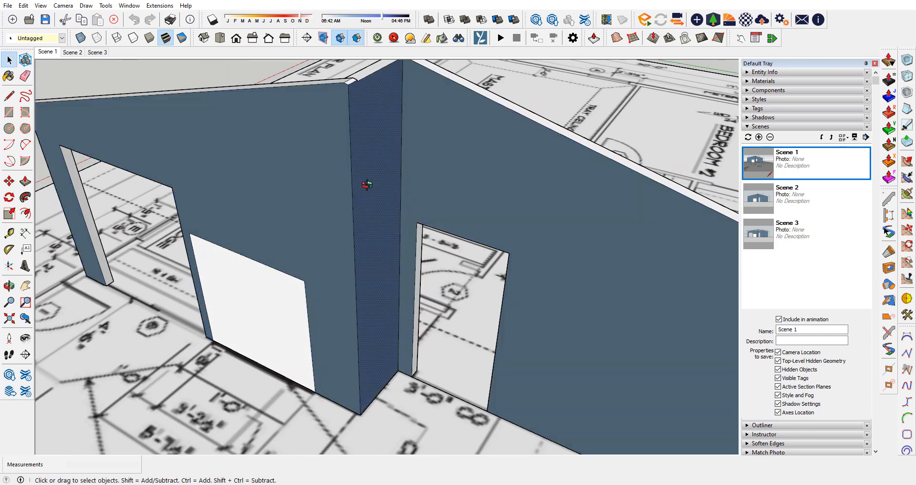
Step: Examine the sloped living and dining accent wall model from several sides, including its openings, fireplace panel and the return at the ridge
{"action": "mouse_move", "coordinate": [367, 185]}
{"action": "left_mouse_down"}
{"action": "mouse_move", "coordinate": [225, 168]}
{"action": "mouse_move", "coordinate": [323, 156]}
{"action": "mouse_move", "coordinate": [484, 114]}
{"action": "left_mouse_up"}
{"action": "scroll", "coordinate": [483, 114], "scroll_direction": "down", "scroll_amount": 2}
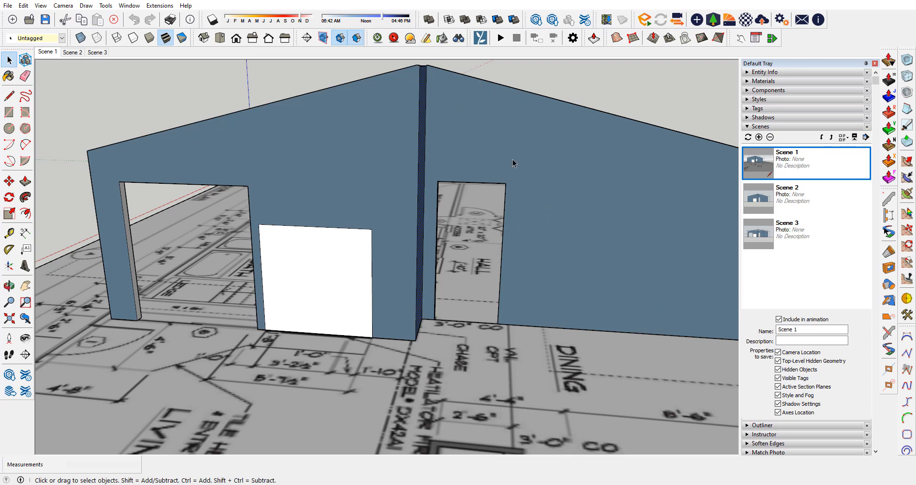
{"action": "left_click_drag", "start_coordinate": [476, 99], "coordinate": [326, 95]}
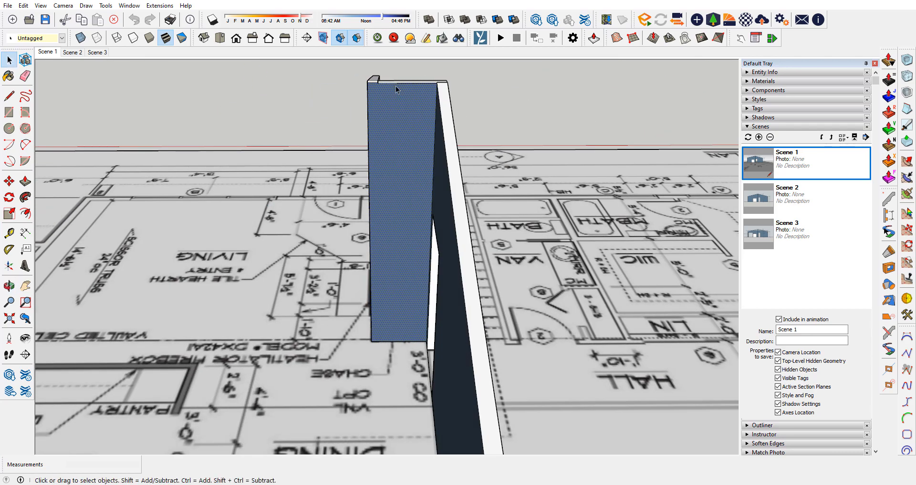
{"action": "left_click_drag", "start_coordinate": [215, 251], "coordinate": [549, 239]}
{"action": "scroll", "coordinate": [266, 290], "scroll_direction": "down", "scroll_amount": 4}
{"action": "left_click_drag", "start_coordinate": [266, 290], "coordinate": [399, 219]}
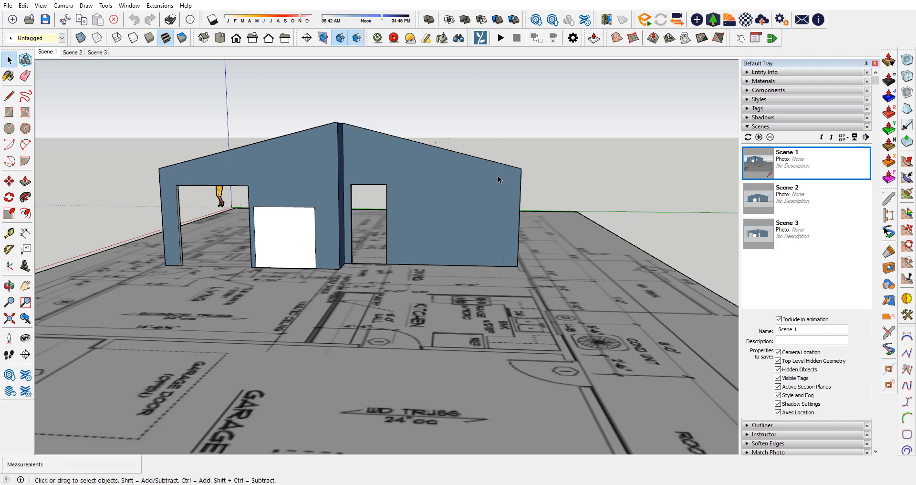
{"action": "left_click_drag", "start_coordinate": [498, 180], "coordinate": [329, 315]}
{"action": "scroll", "coordinate": [394, 351], "scroll_direction": "up", "scroll_amount": 3}
{"action": "left_click_drag", "start_coordinate": [393, 351], "coordinate": [162, 377]}
{"action": "scroll", "coordinate": [268, 181], "scroll_direction": "down", "scroll_amount": 2}
{"action": "scroll", "coordinate": [243, 88], "scroll_direction": "up", "scroll_amount": 5}
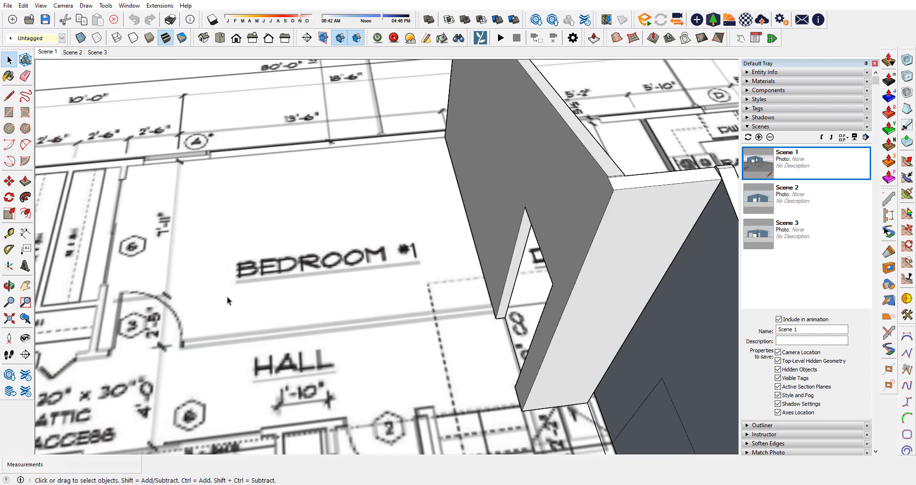
{"action": "scroll", "coordinate": [350, 155], "scroll_direction": "down", "scroll_amount": 2}
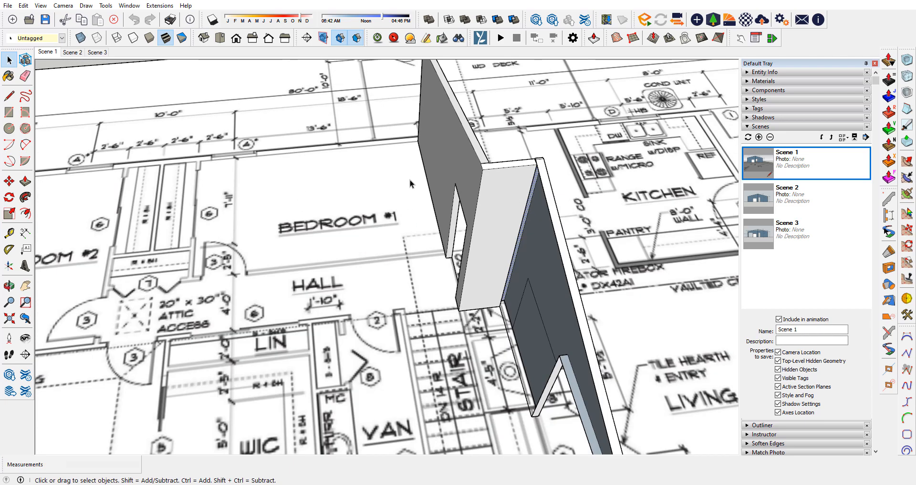
{"action": "left_click_drag", "start_coordinate": [410, 180], "coordinate": [237, 221]}
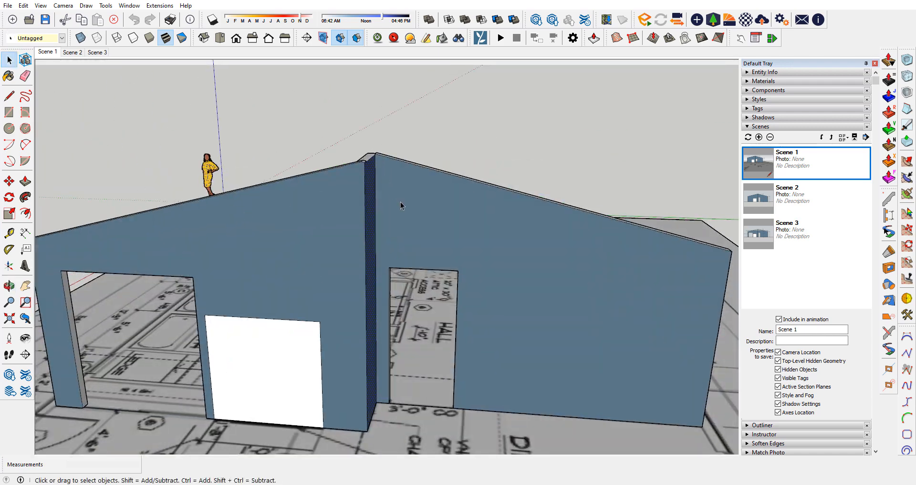
{"action": "left_click_drag", "start_coordinate": [433, 198], "coordinate": [621, 175]}
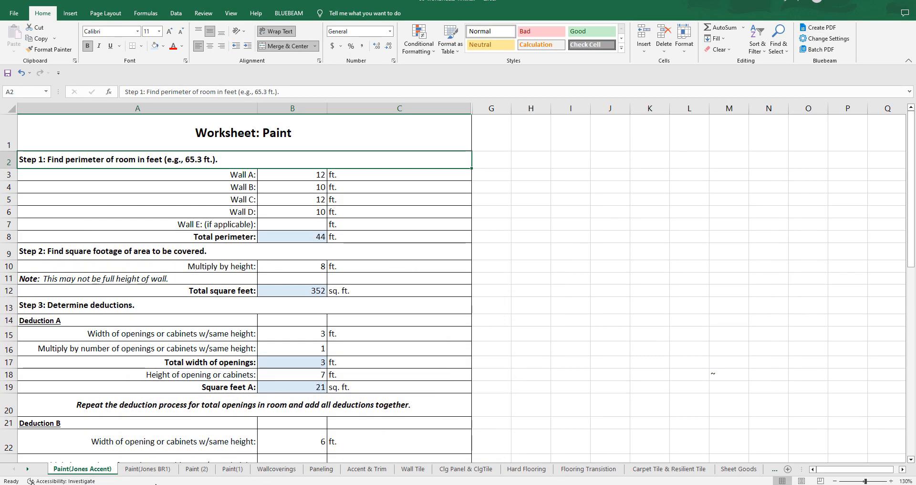
Step: Switch to the Excel paint worksheet and review the Paint(Jones Accent) sheet from the perimeter section down to the material costs
{"action": "scroll", "coordinate": [300, 312], "scroll_direction": "down", "scroll_amount": 1}
{"action": "scroll", "coordinate": [307, 281], "scroll_direction": "up", "scroll_amount": 1}
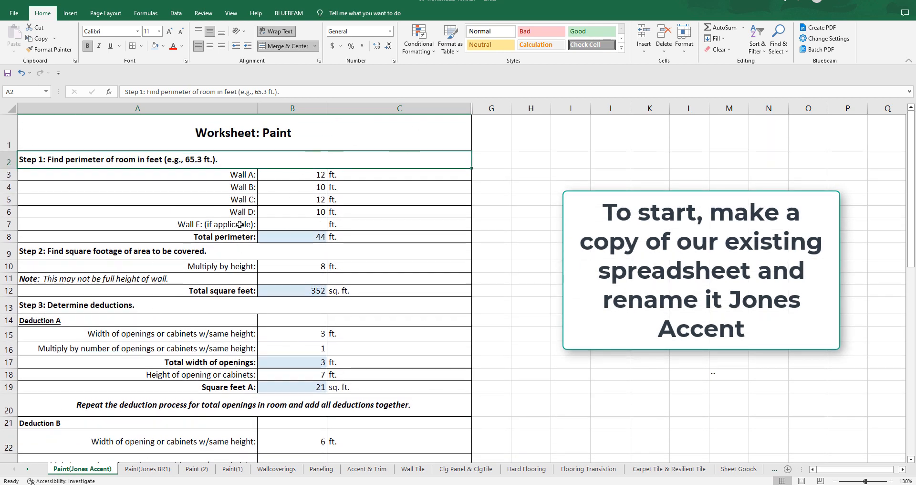
{"action": "scroll", "coordinate": [233, 218], "scroll_direction": "down", "scroll_amount": 3}
{"action": "scroll", "coordinate": [229, 270], "scroll_direction": "down", "scroll_amount": 5}
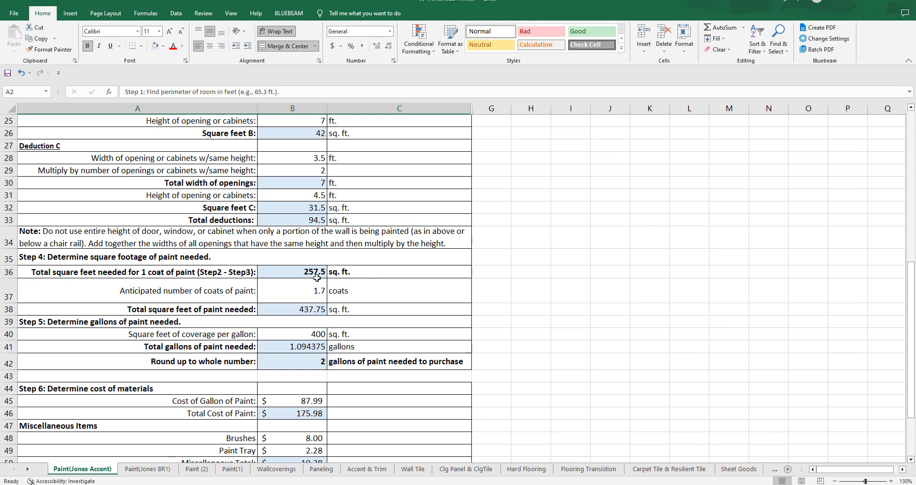
{"action": "left_click", "coordinate": [294, 273]}
{"action": "scroll", "coordinate": [451, 271], "scroll_direction": "up", "scroll_amount": 2}
{"action": "scroll", "coordinate": [452, 271], "scroll_direction": "up", "scroll_amount": 6}
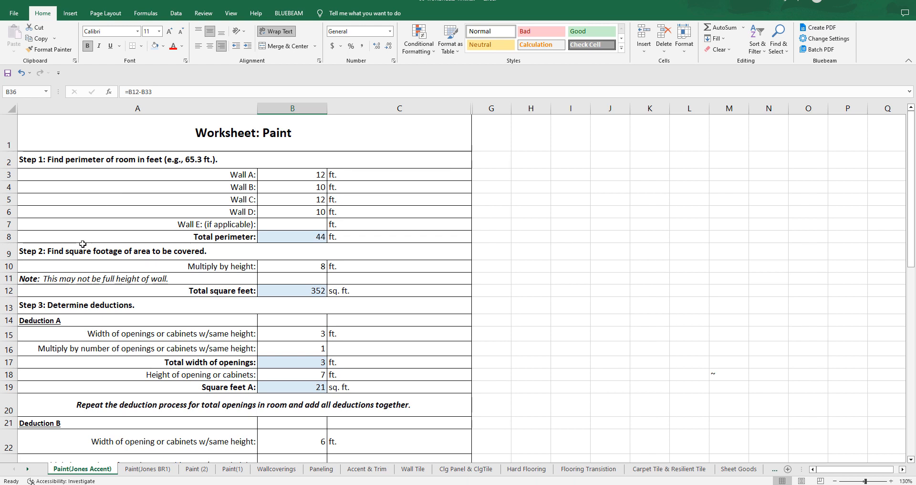
Step: Add "/LF" after the word "perimeter" in the Step 1 heading in A2 and in the total label in A8
{"action": "double_click", "coordinate": [73, 160]}
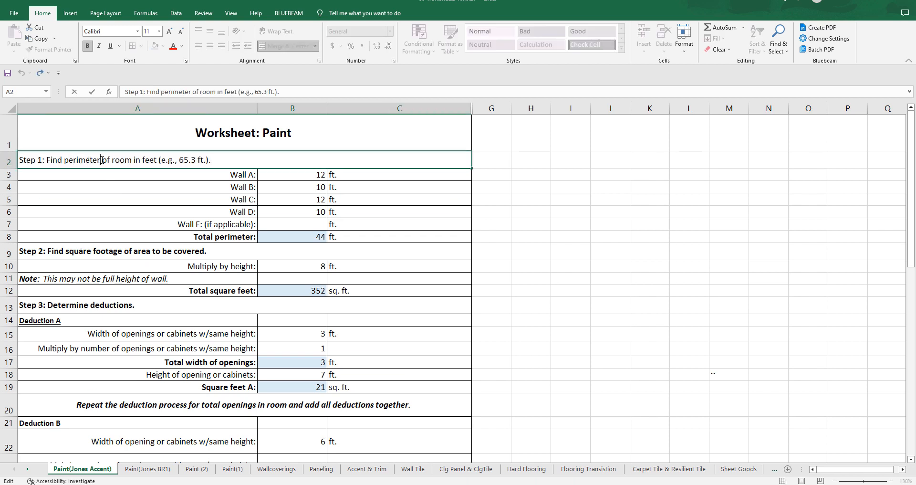
{"action": "type", "text": "/LF"}
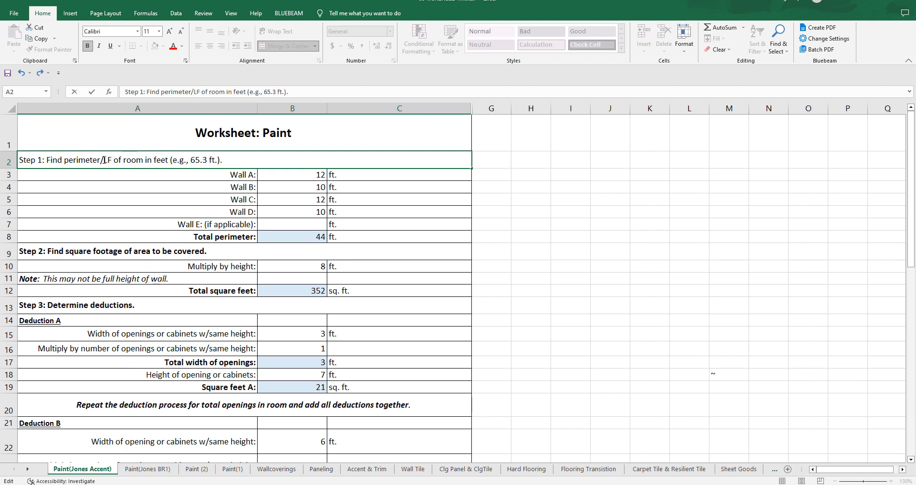
{"action": "left_click", "coordinate": [553, 184]}
{"action": "left_click", "coordinate": [216, 237]}
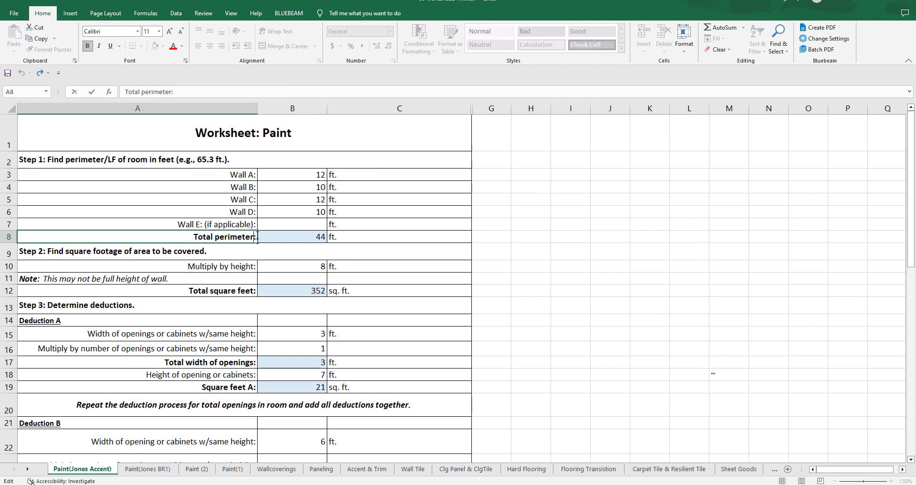
{"action": "type", "text": "/LF"}
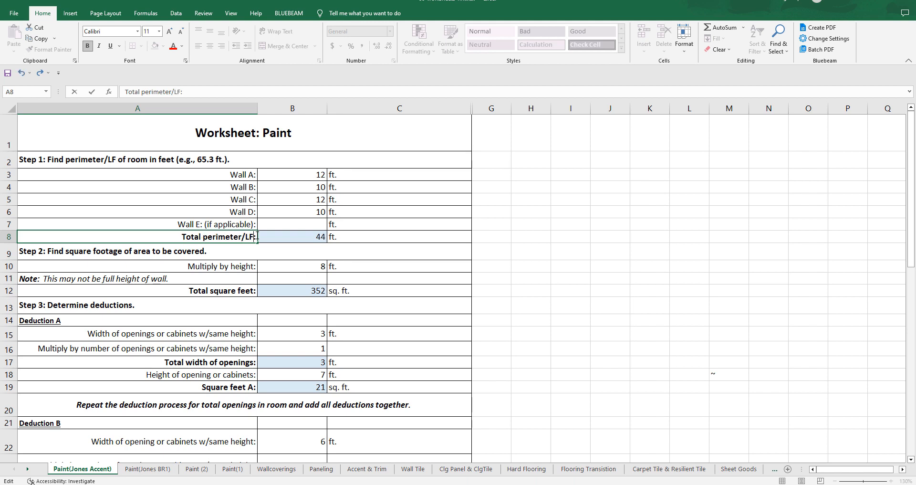
{"action": "left_click", "coordinate": [602, 200]}
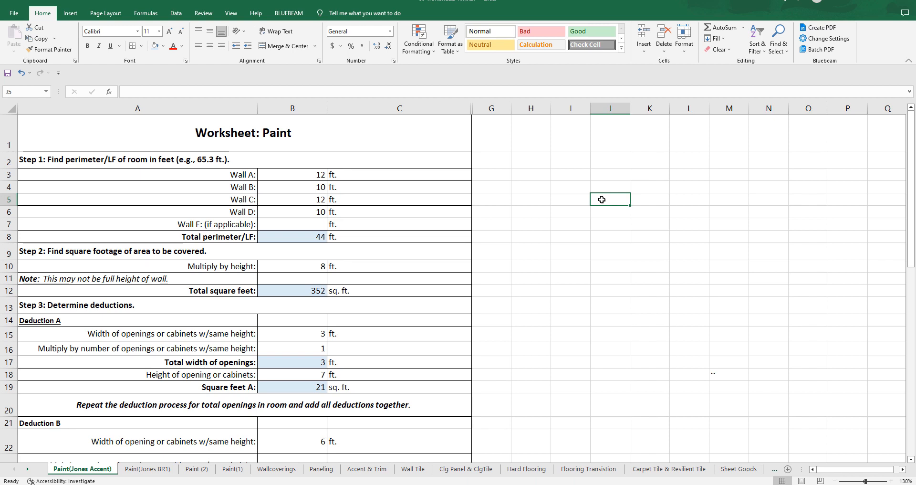
Step: Unmerge the Step 1 heading row A2:C2, and merge and center only cells B2:C2
{"action": "left_click", "coordinate": [298, 158]}
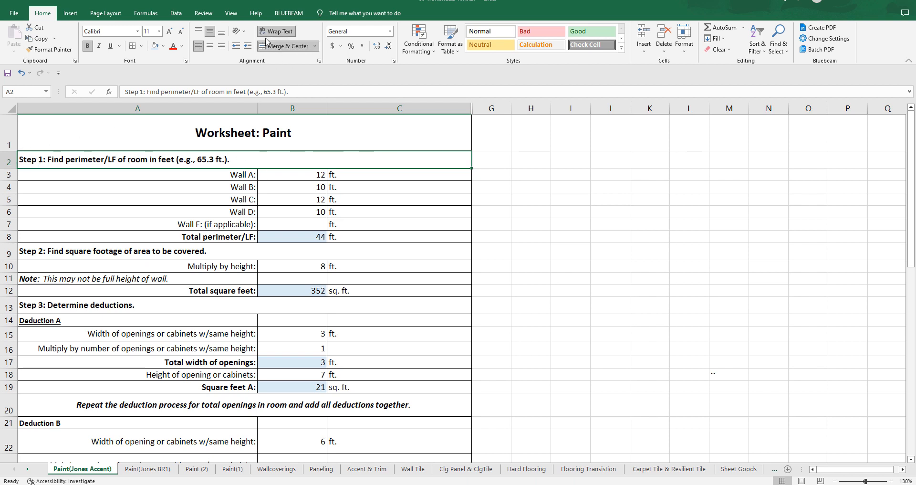
{"action": "left_click", "coordinate": [283, 47]}
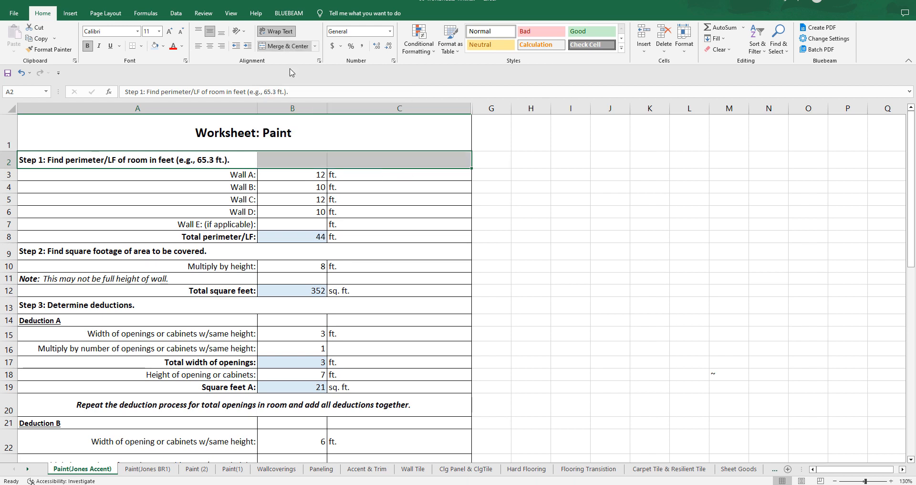
{"action": "left_click", "coordinate": [570, 237]}
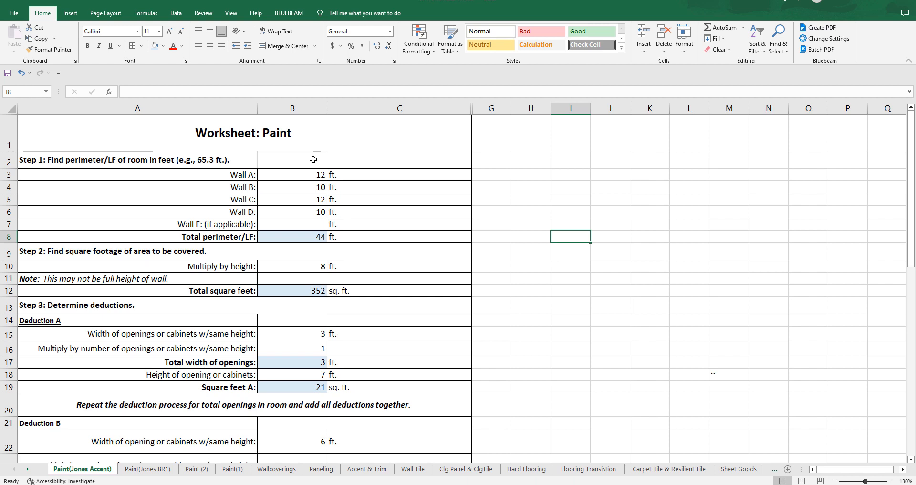
{"action": "left_click_drag", "start_coordinate": [306, 160], "coordinate": [348, 160]}
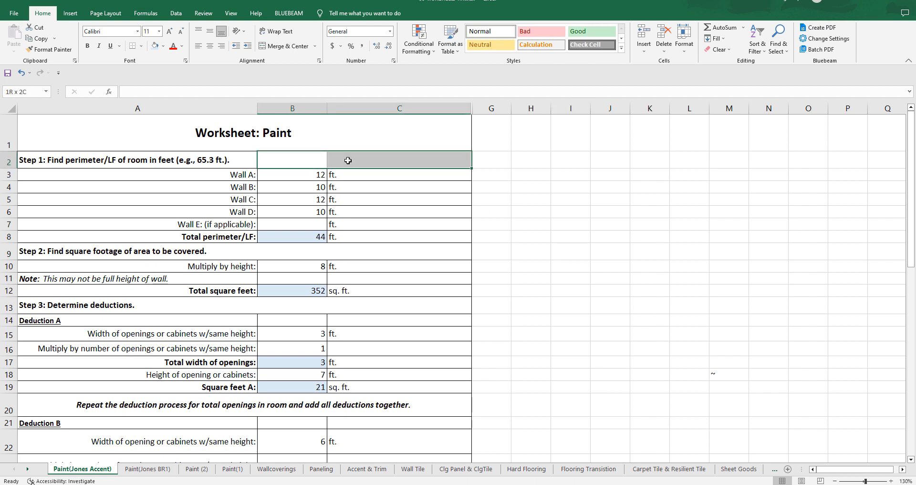
{"action": "left_click", "coordinate": [283, 47]}
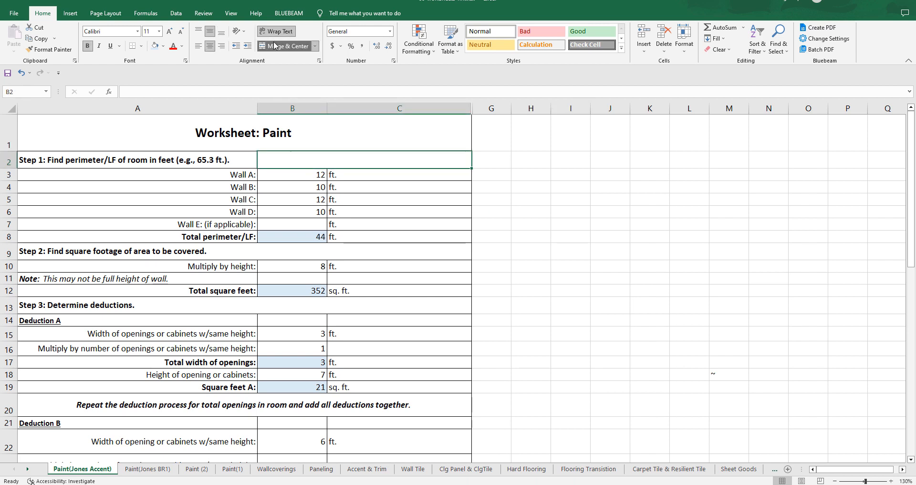
Step: Enter the heading "Constant Height" in the merged cell B2 and narrow column C
{"action": "double_click", "coordinate": [305, 162]}
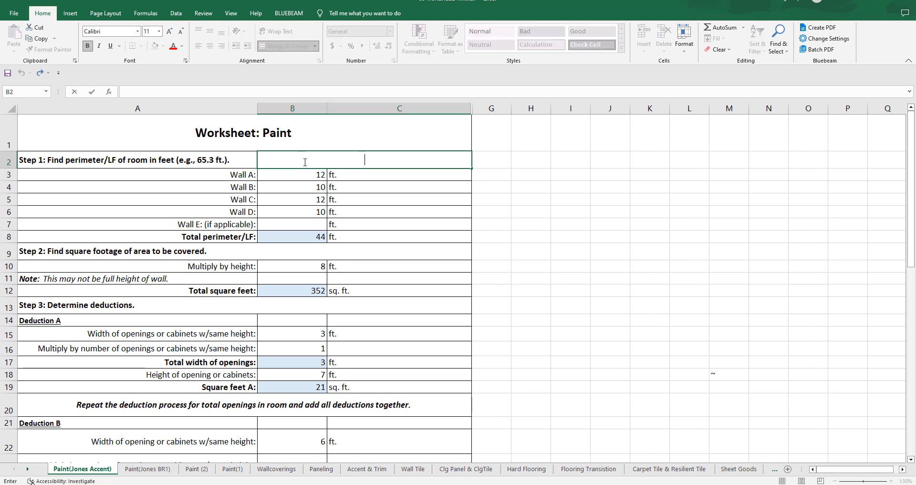
{"action": "type", "text": "Constant Height"}
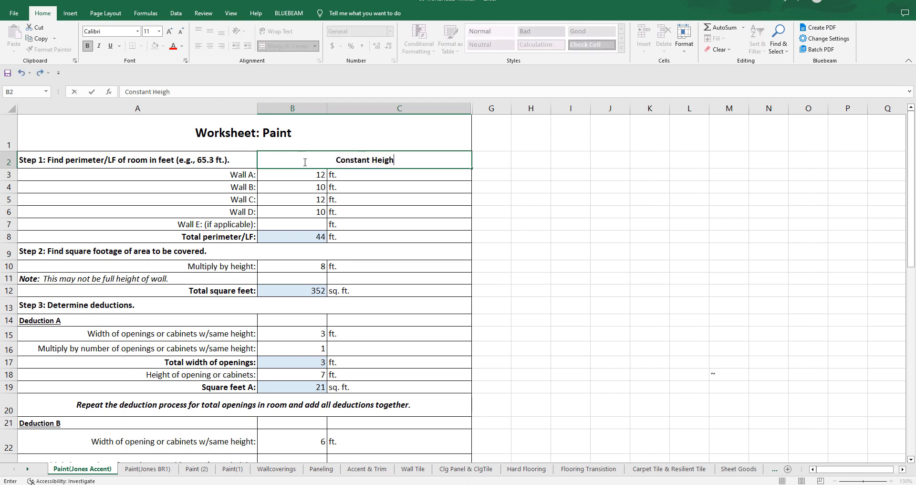
{"action": "key", "text": "ctrl+Return"}
{"action": "left_click_drag", "start_coordinate": [473, 108], "coordinate": [405, 109]}
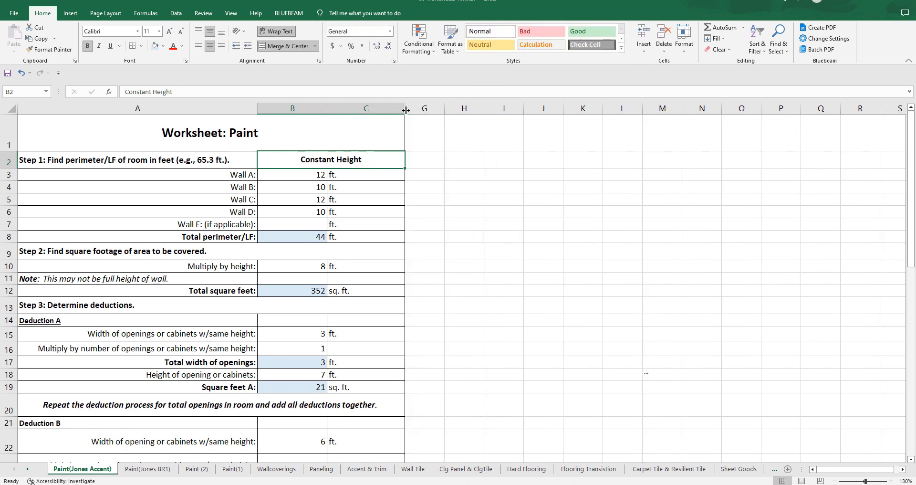
{"action": "left_click", "coordinate": [534, 230]}
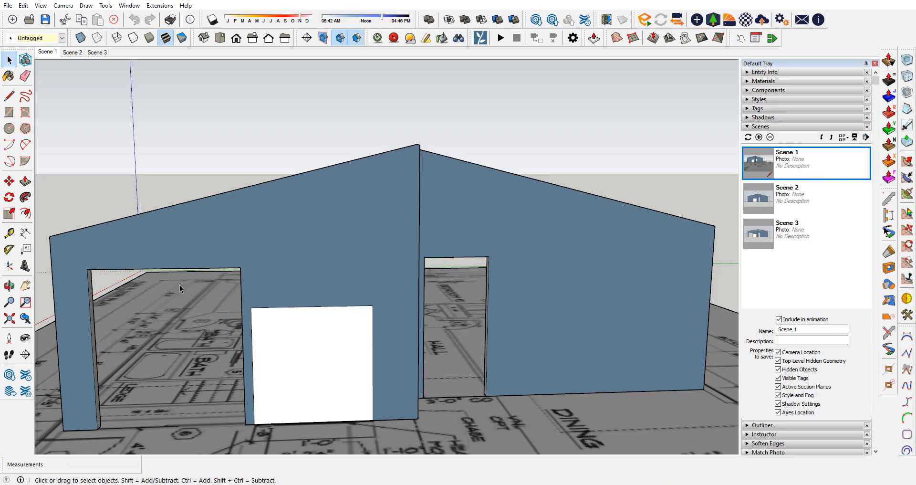
Step: Switch to the SketchUp wall model and examine the full-height return between the two sloped wall sections from several sides
{"action": "mouse_move", "coordinate": [180, 291]}
{"action": "left_mouse_down"}
{"action": "mouse_move", "coordinate": [286, 242]}
{"action": "mouse_move", "coordinate": [130, 257]}
{"action": "left_mouse_up"}
{"action": "key", "text": "space"}
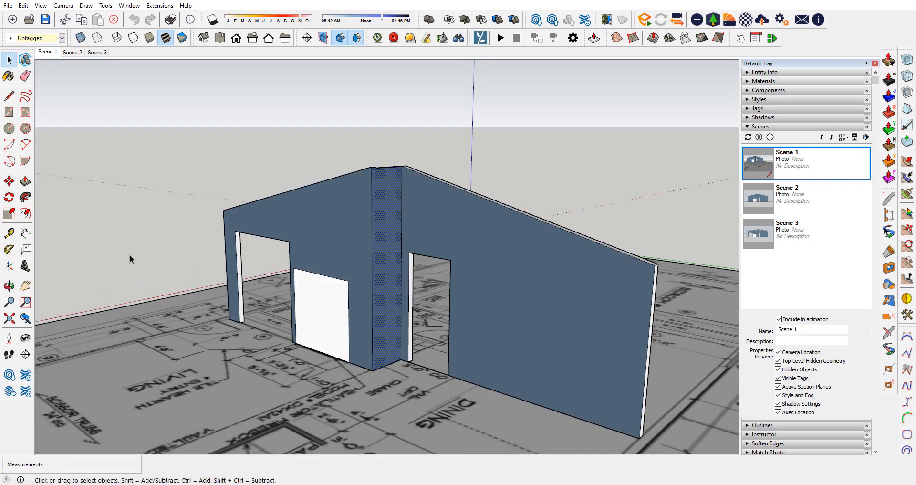
{"action": "left_click_drag", "start_coordinate": [471, 176], "coordinate": [669, 272]}
{"action": "scroll", "coordinate": [199, 256], "scroll_direction": "down", "scroll_amount": 3}
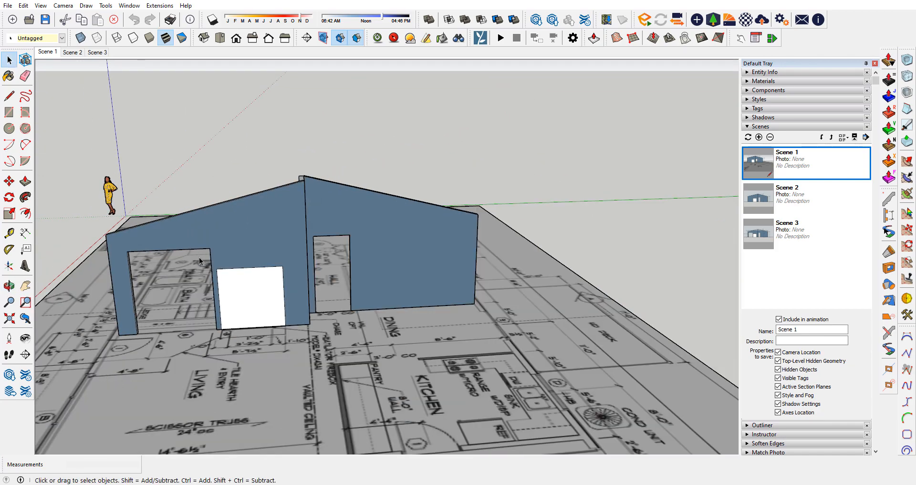
{"action": "left_click_drag", "start_coordinate": [199, 257], "coordinate": [509, 352]}
{"action": "scroll", "coordinate": [506, 350], "scroll_direction": "up", "scroll_amount": 3}
{"action": "scroll", "coordinate": [505, 349], "scroll_direction": "up", "scroll_amount": 2}
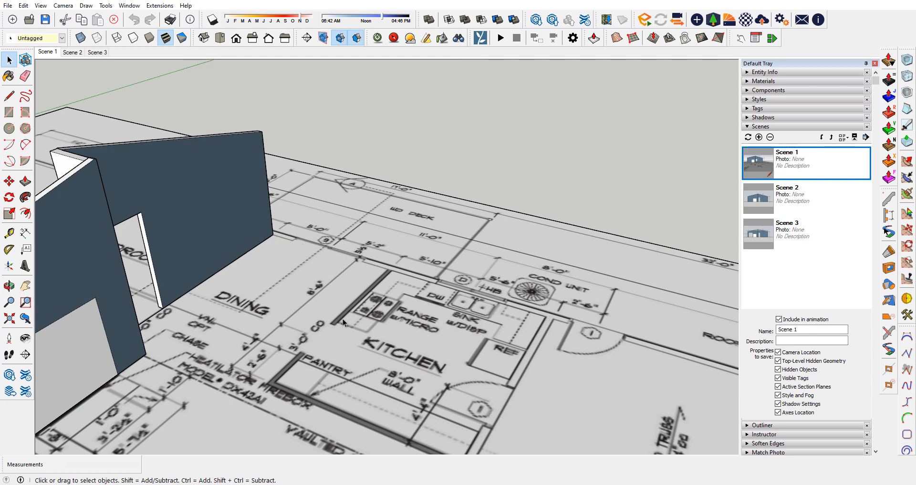
{"action": "scroll", "coordinate": [397, 359], "scroll_direction": "down", "scroll_amount": 3}
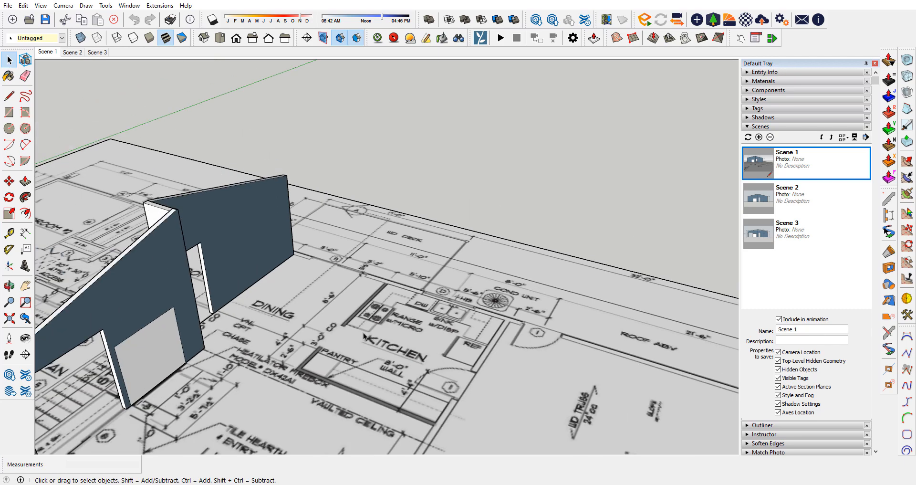
{"action": "left_click_drag", "start_coordinate": [397, 360], "coordinate": [159, 247]}
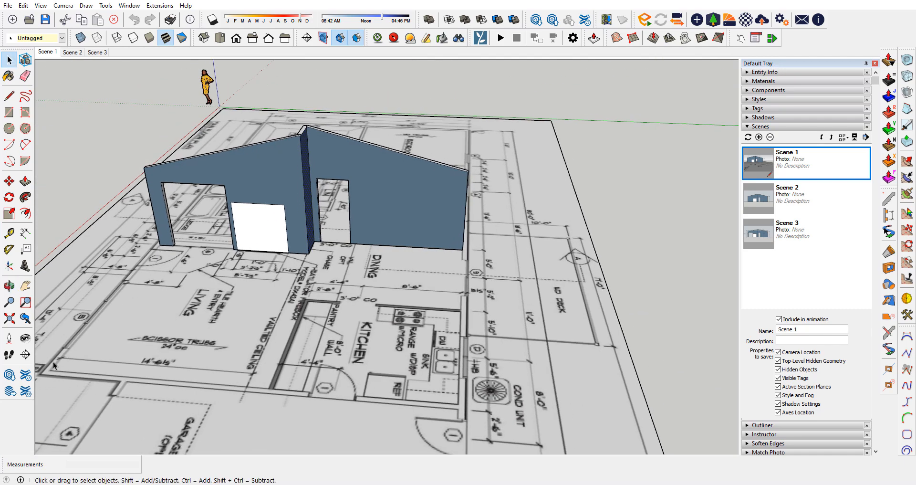
{"action": "left_click_drag", "start_coordinate": [298, 159], "coordinate": [114, 138]}
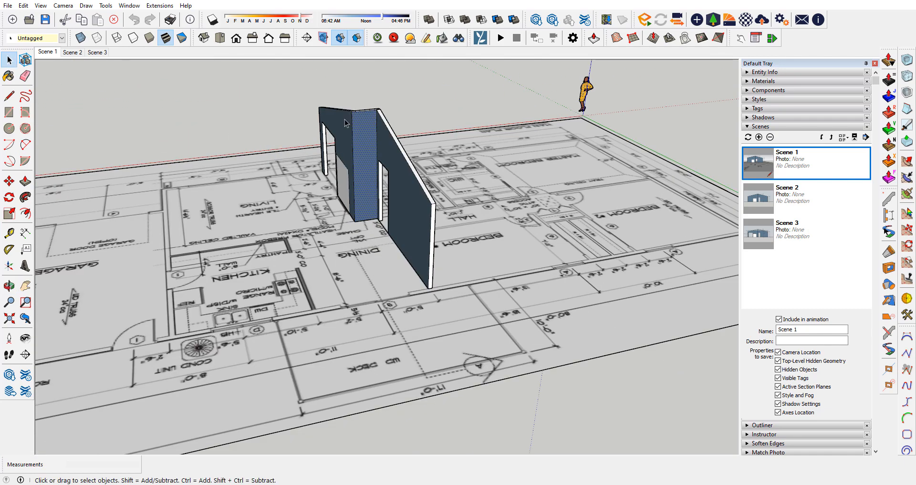
{"action": "left_click_drag", "start_coordinate": [353, 176], "coordinate": [419, 93]}
{"action": "scroll", "coordinate": [362, 132], "scroll_direction": "up", "scroll_amount": 5}
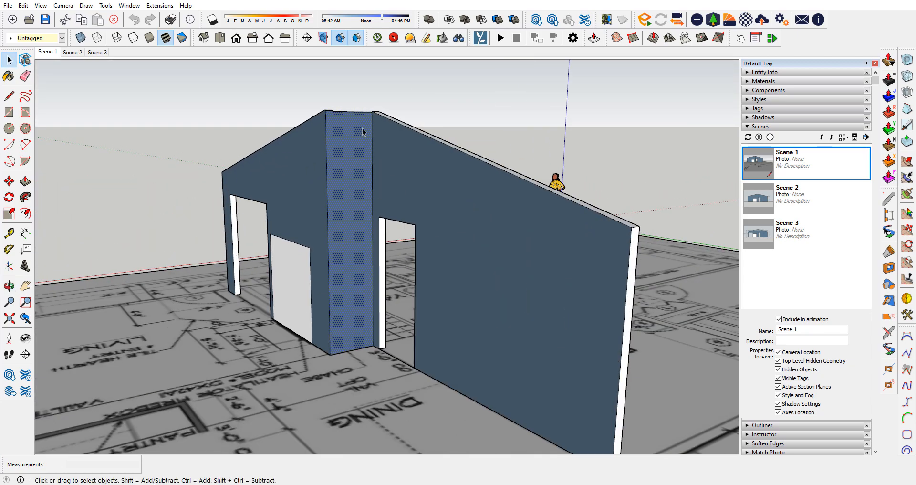
{"action": "scroll", "coordinate": [235, 270], "scroll_direction": "down", "scroll_amount": 4}
{"action": "left_click_drag", "start_coordinate": [229, 264], "coordinate": [386, 231]}
{"action": "scroll", "coordinate": [480, 287], "scroll_direction": "up", "scroll_amount": 3}
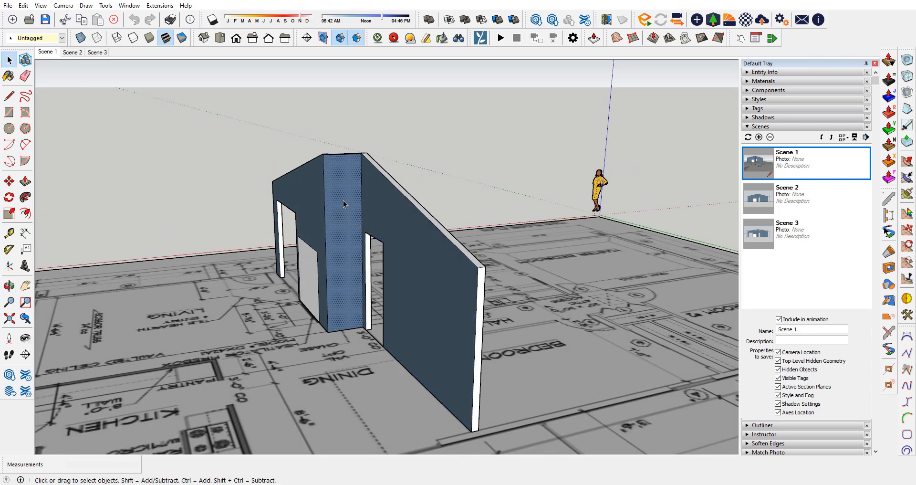
{"action": "left_click_drag", "start_coordinate": [343, 205], "coordinate": [620, 368]}
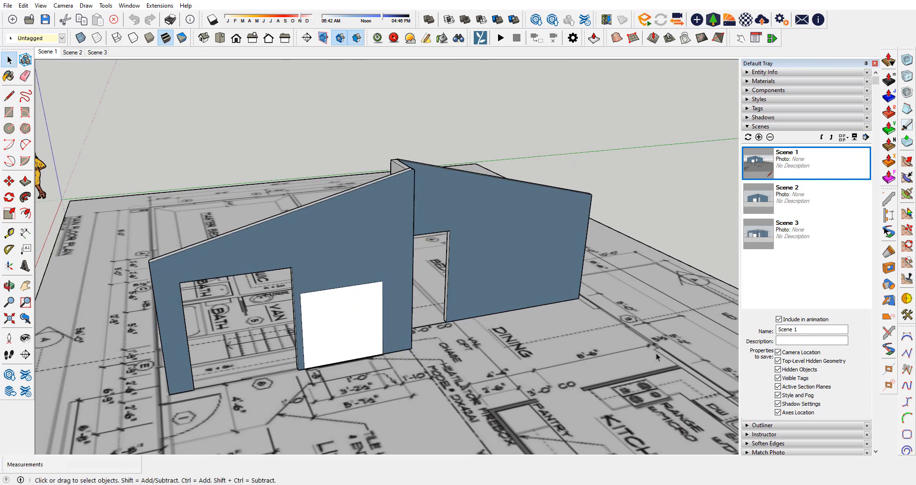
Step: Return to the Excel paint worksheet and apply an outside border to the merged "Constant Height" heading cell B2
{"action": "left_click", "coordinate": [865, 2]}
{"action": "left_click", "coordinate": [315, 162]}
{"action": "left_click", "coordinate": [322, 161]}
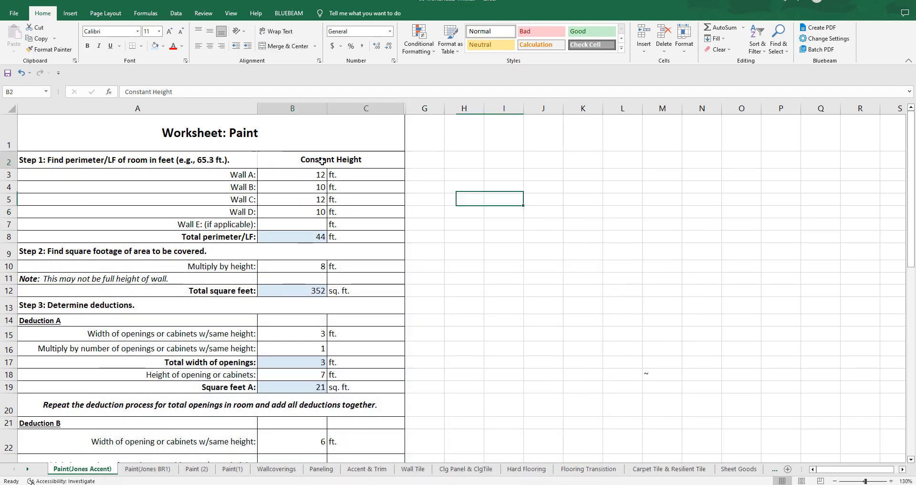
{"action": "left_click", "coordinate": [141, 46]}
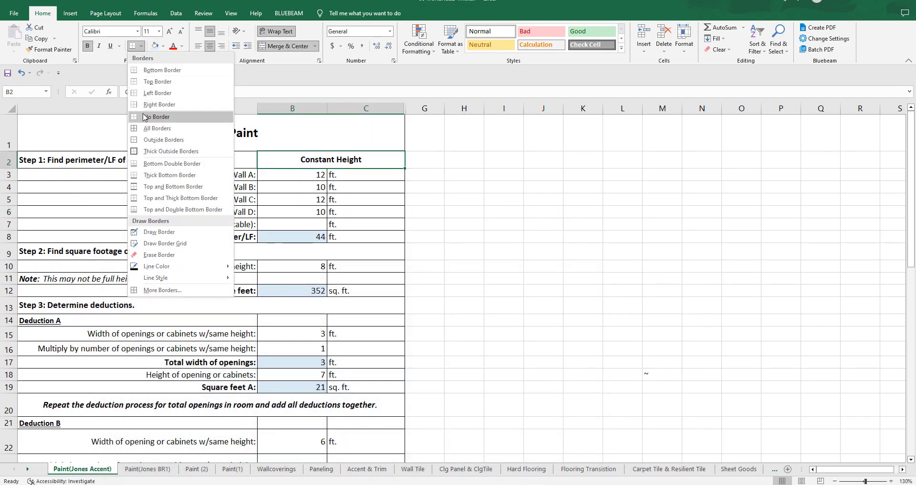
{"action": "left_click", "coordinate": [148, 151]}
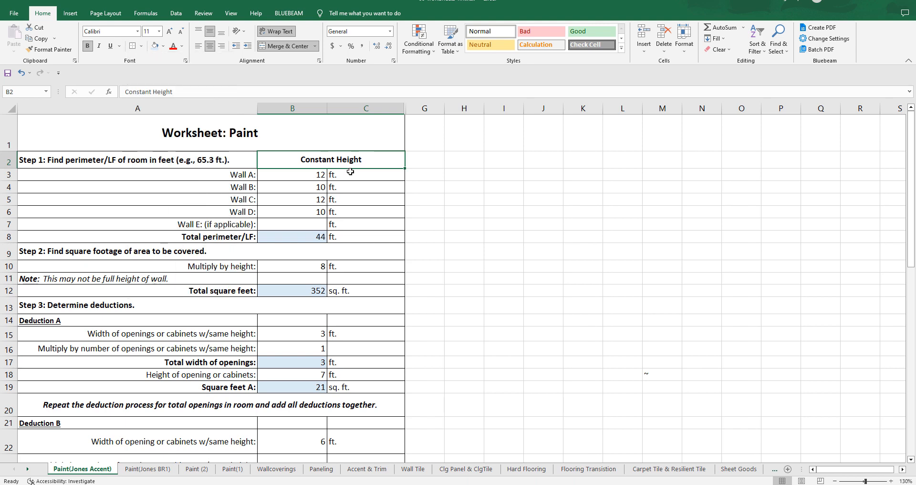
{"action": "left_click", "coordinate": [555, 183]}
{"action": "left_click", "coordinate": [367, 164]}
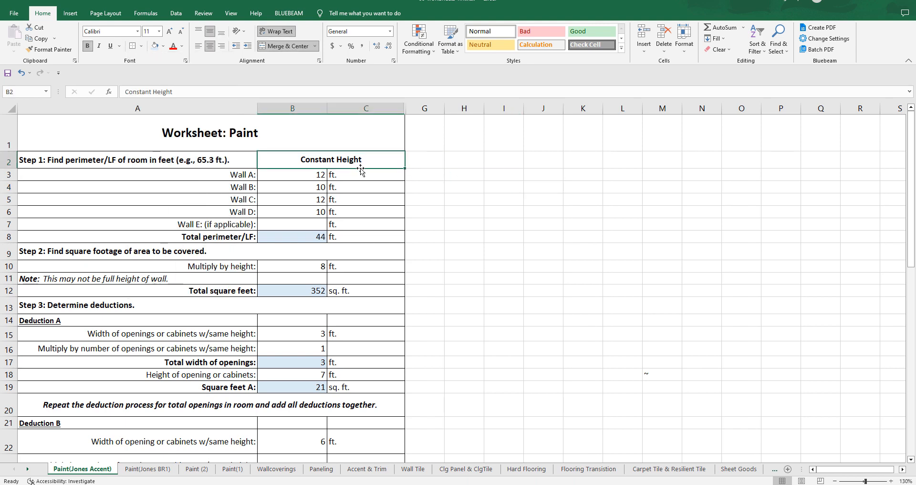
{"action": "left_click", "coordinate": [142, 46]}
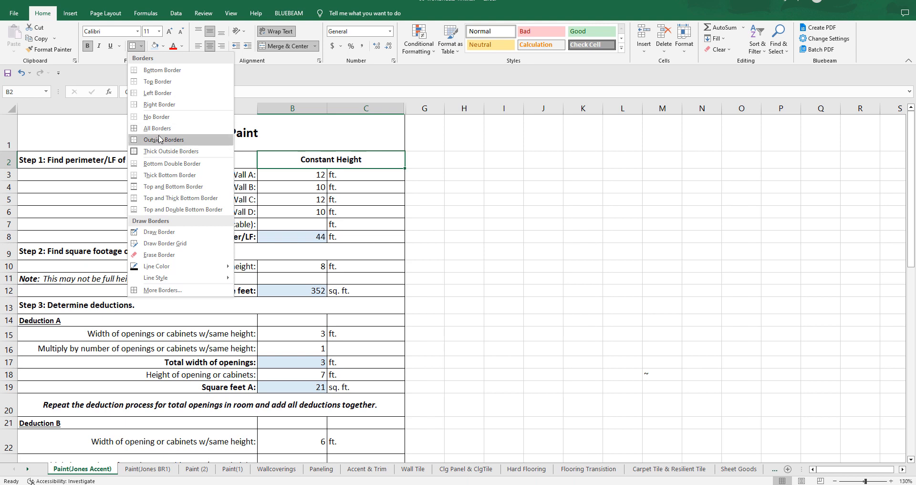
{"action": "left_click", "coordinate": [559, 170]}
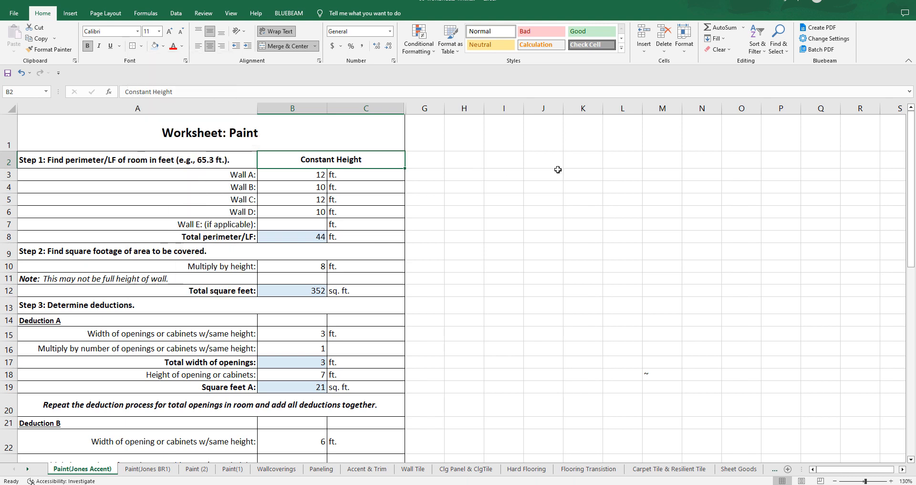
Step: Copy the Constant Height block B2:C8 with its formatting and paste it at H2 and at K2
{"action": "left_click", "coordinate": [301, 250]}
{"action": "left_click_drag", "start_coordinate": [289, 156], "coordinate": [403, 237]}
{"action": "right_click", "coordinate": [314, 153]}
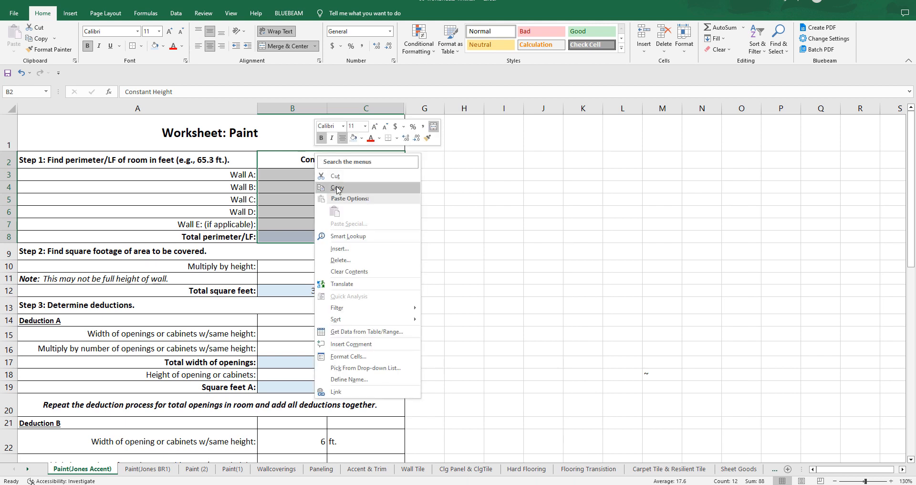
{"action": "left_click", "coordinate": [334, 188]}
{"action": "left_click", "coordinate": [468, 160]}
{"action": "right_click", "coordinate": [469, 160]}
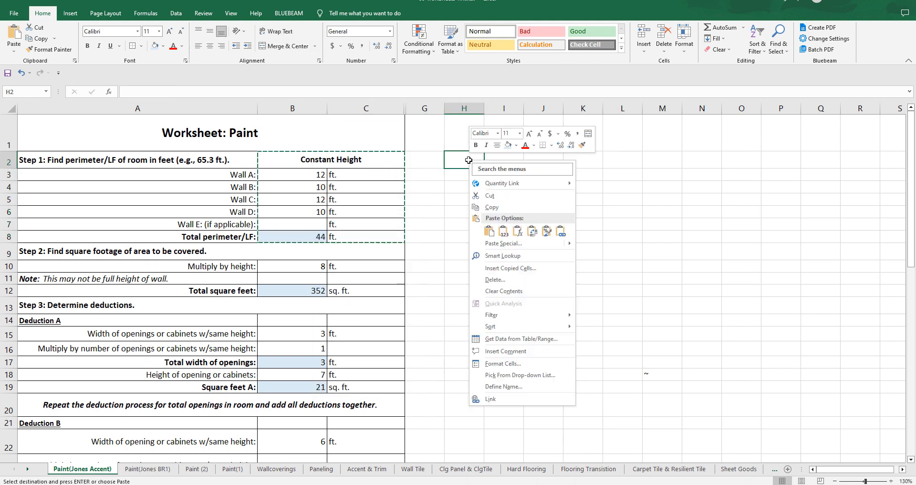
{"action": "left_click", "coordinate": [503, 231]}
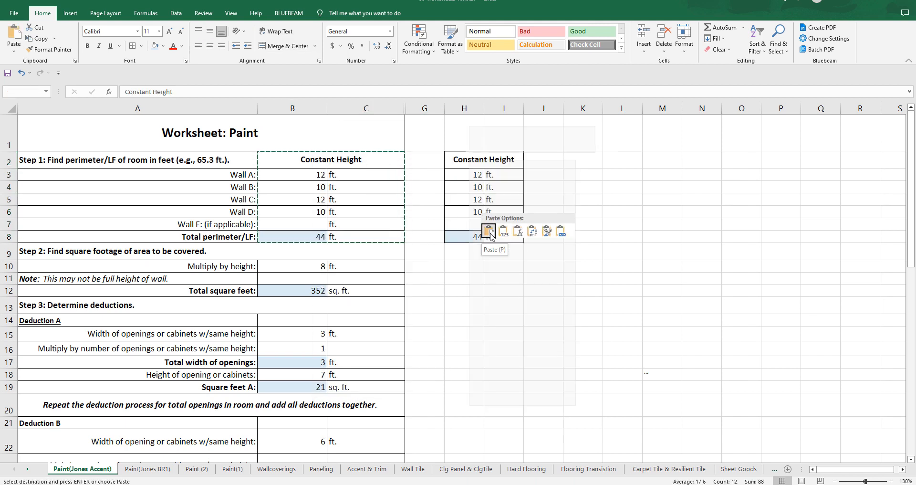
{"action": "left_click", "coordinate": [583, 158]}
{"action": "right_click", "coordinate": [583, 158]}
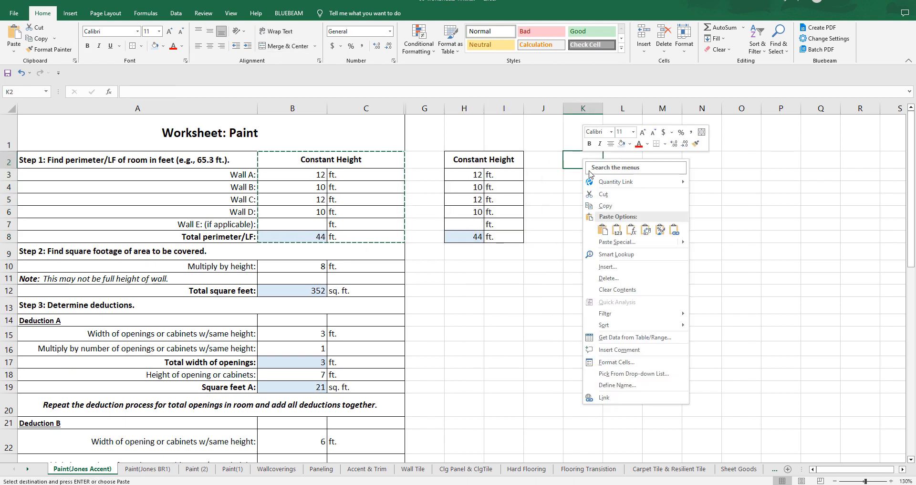
{"action": "left_click", "coordinate": [603, 232]}
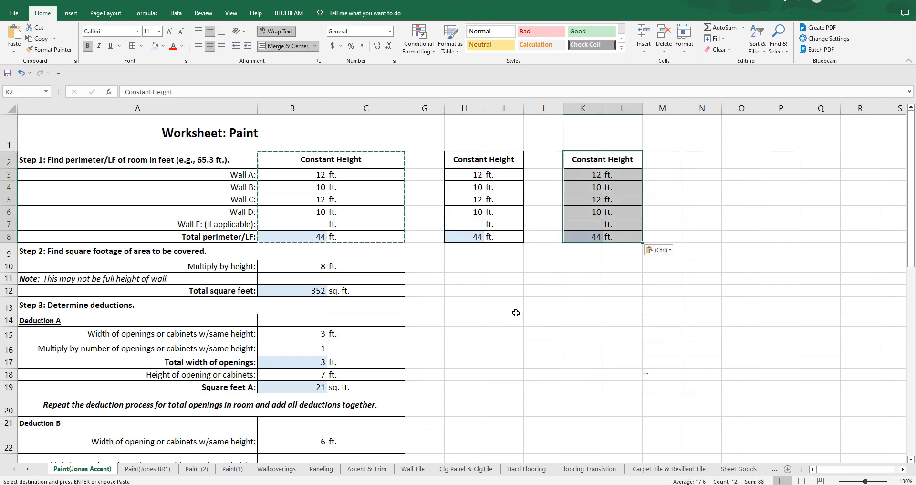
{"action": "left_click", "coordinate": [480, 287]}
Step: Change the copied headings to "Sloping Height" in H2 and "Unique Height" in K2
{"action": "double_click", "coordinate": [474, 159]}
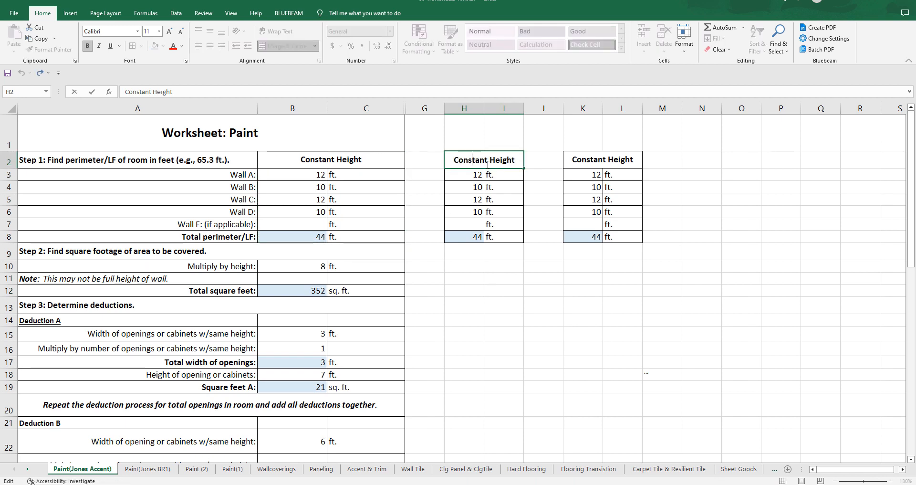
{"action": "left_click_drag", "start_coordinate": [492, 162], "coordinate": [451, 161]}
{"action": "type", "text": "Sloping"}
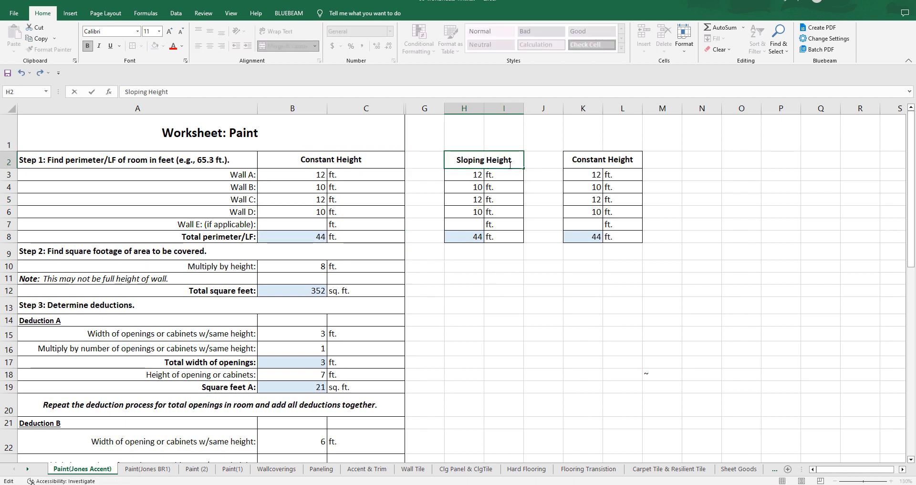
{"action": "left_click", "coordinate": [598, 163]}
{"action": "double_click", "coordinate": [599, 162]}
{"action": "left_click_drag", "start_coordinate": [606, 161], "coordinate": [567, 161]}
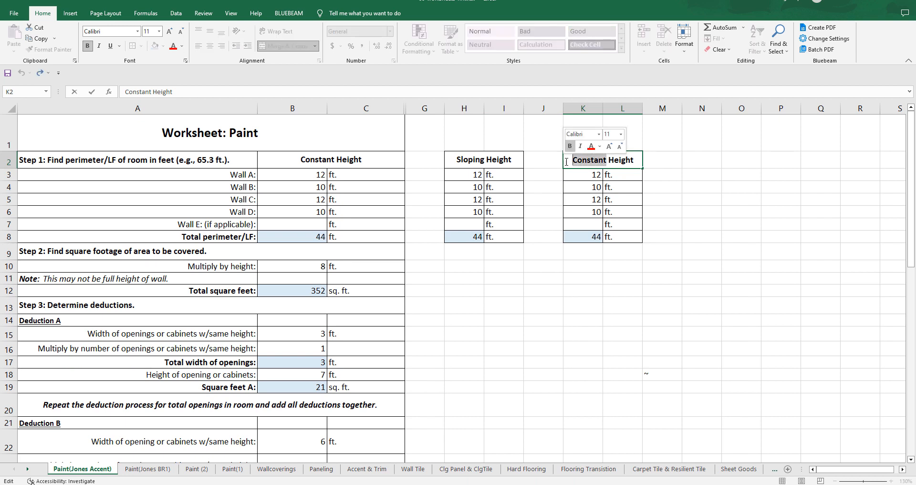
{"action": "type", "text": "Unique"}
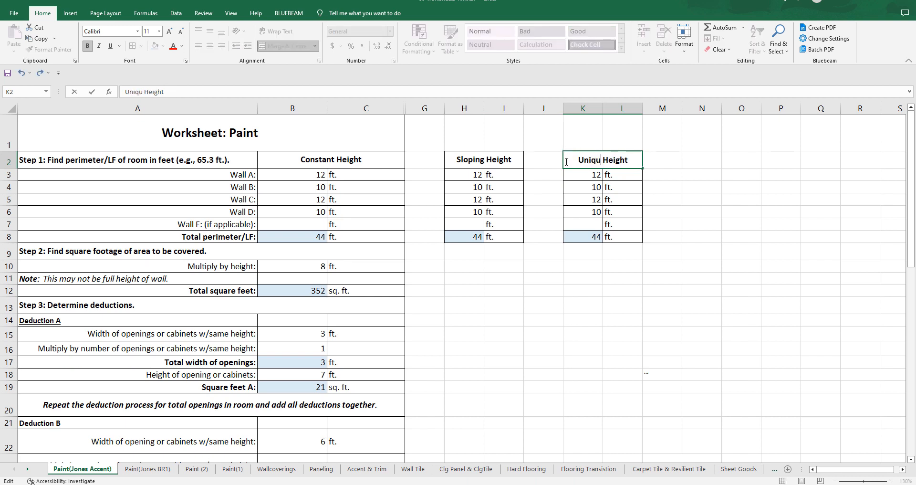
{"action": "left_click", "coordinate": [694, 301]}
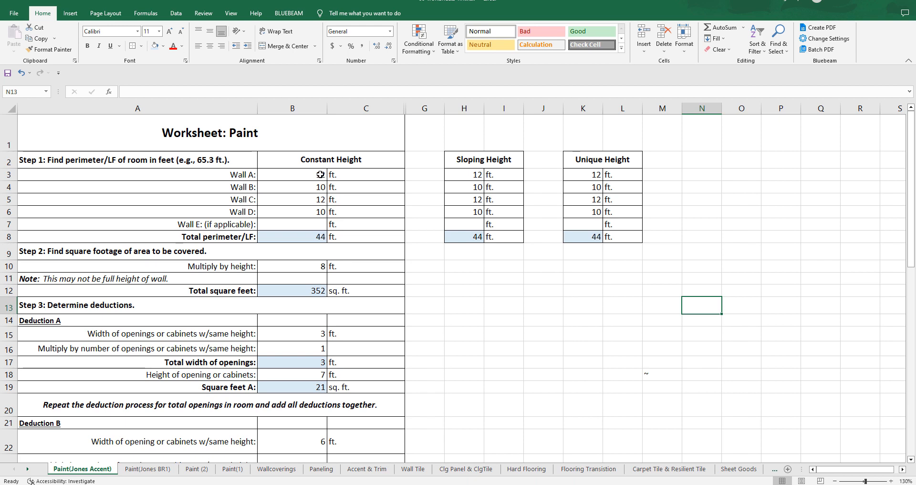
Step: Change the heading in the merged cell B2 to "Standard Height"
{"action": "double_click", "coordinate": [318, 159]}
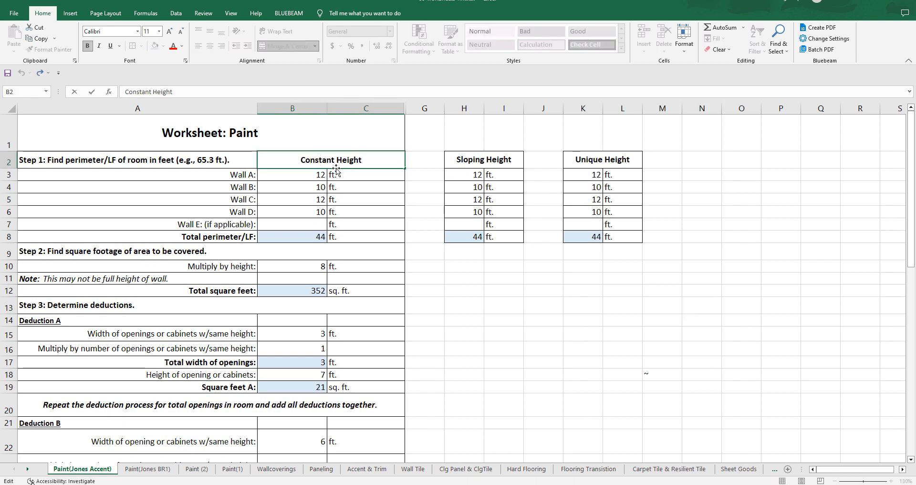
{"action": "double_click", "coordinate": [326, 160]}
{"action": "type", "text": "Stand"}
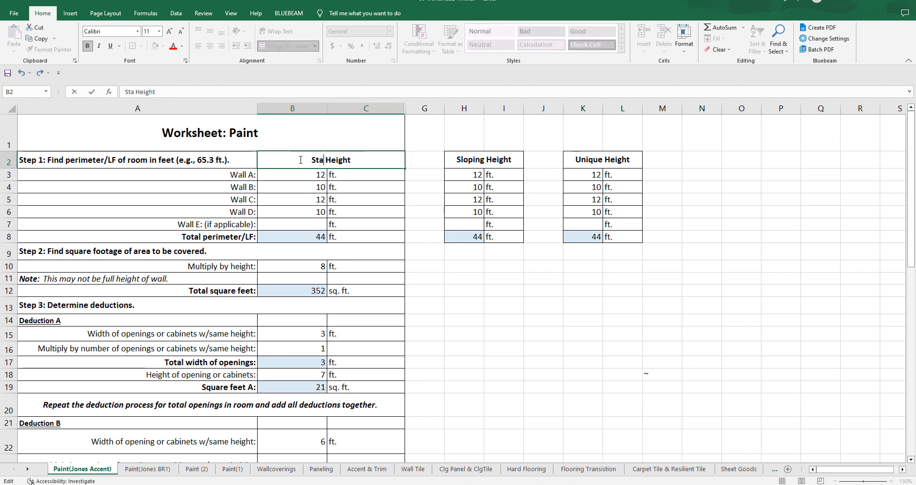
{"action": "type", "text": "rad"}
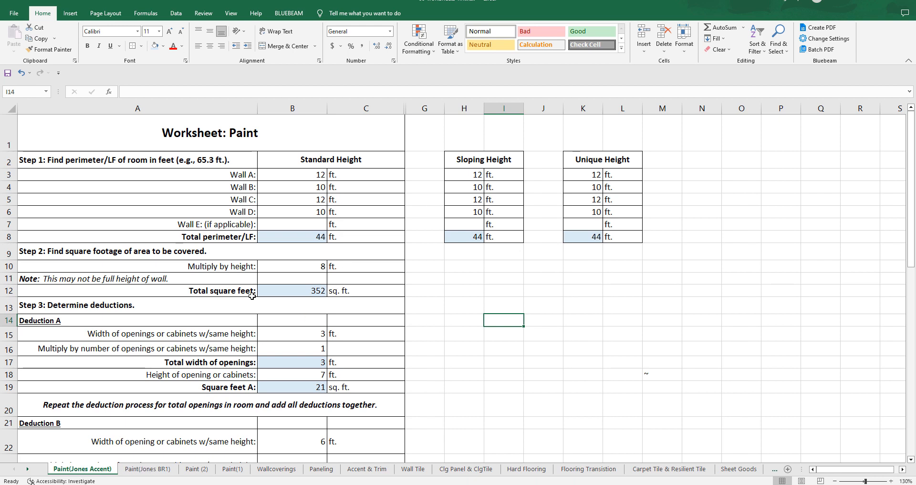
Step: Clear the Wall A to Wall D lengths in B3:B6 under Standard Height
{"action": "left_click", "coordinate": [318, 173]}
{"action": "key", "text": "Delete"}
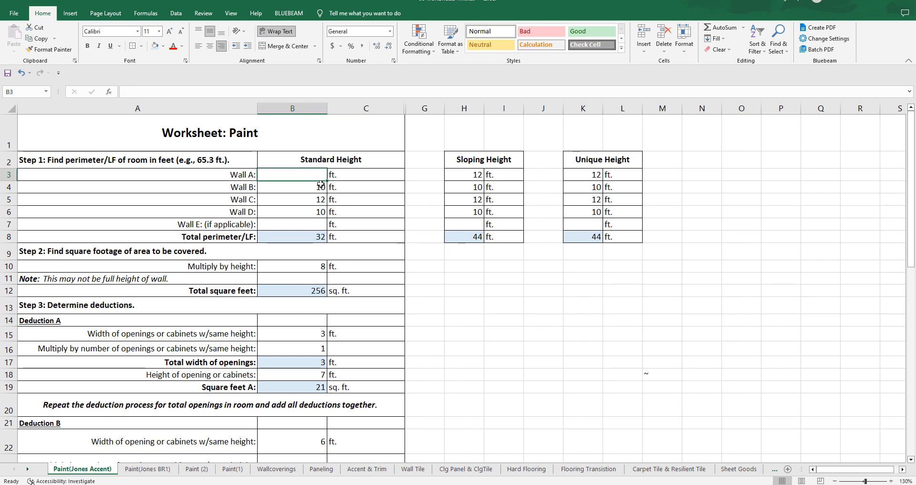
{"action": "left_click", "coordinate": [318, 187]}
{"action": "key", "text": "Delete"}
{"action": "left_click", "coordinate": [317, 199]}
{"action": "key", "text": "Delete"}
{"action": "left_click", "coordinate": [318, 211]}
{"action": "key", "text": "Delete"}
{"action": "left_click", "coordinate": [527, 359]}
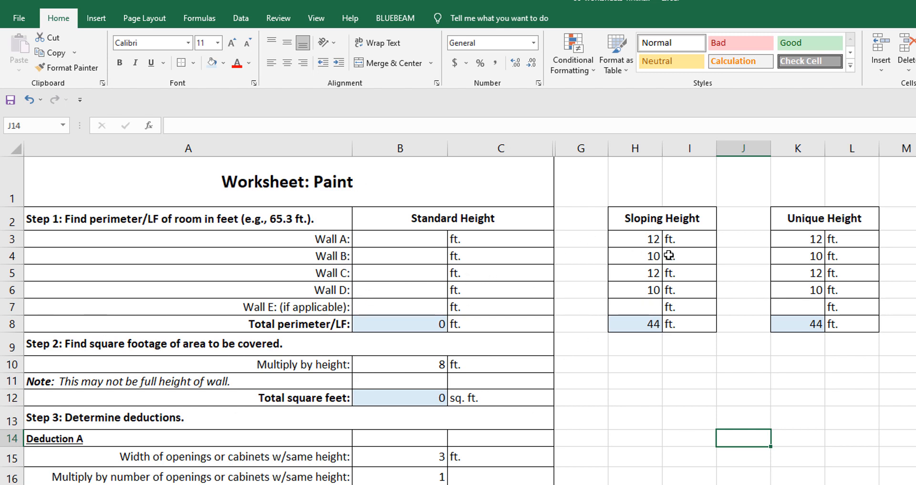
Step: Clear the Wall A to Wall D lengths in H3:H6 under Sloping Height
{"action": "left_click", "coordinate": [648, 236]}
{"action": "key", "text": "Delete"}
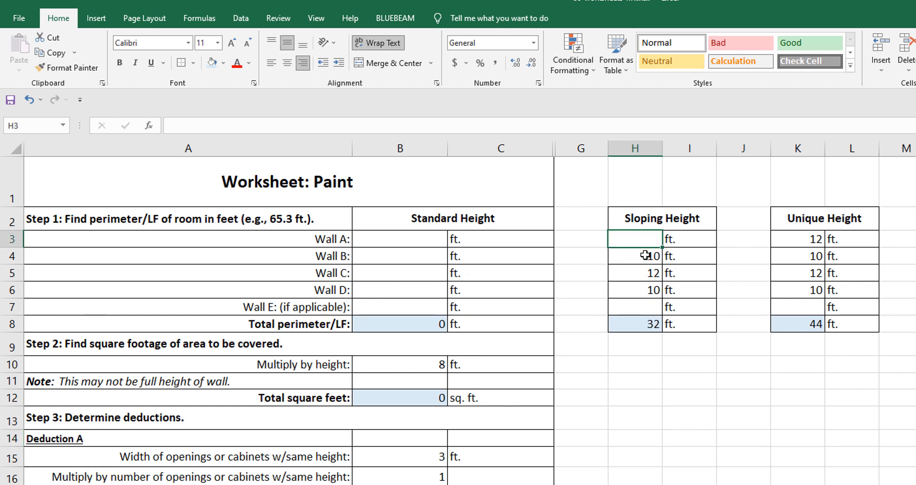
{"action": "left_click", "coordinate": [646, 256]}
{"action": "key", "text": "Delete"}
{"action": "left_click", "coordinate": [650, 273]}
{"action": "key", "text": "Delete"}
{"action": "left_click", "coordinate": [646, 289]}
{"action": "key", "text": "Delete"}
Step: Clear the Wall A to Wall D lengths in K3:K6 under Unique Height
{"action": "left_click", "coordinate": [787, 238]}
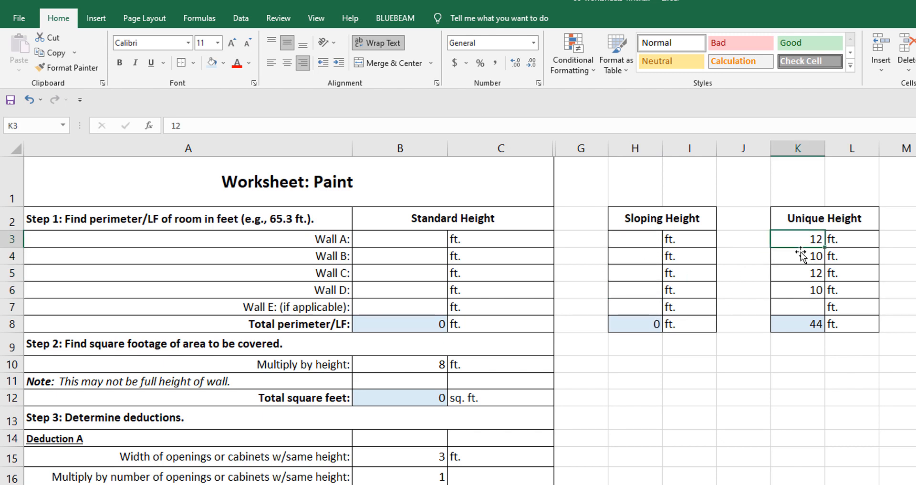
{"action": "key", "text": "Delete"}
{"action": "left_click", "coordinate": [779, 256]}
{"action": "key", "text": "Delete"}
{"action": "left_click", "coordinate": [810, 273]}
{"action": "key", "text": "Delete"}
{"action": "left_click", "coordinate": [812, 290]}
{"action": "key", "text": "Delete"}
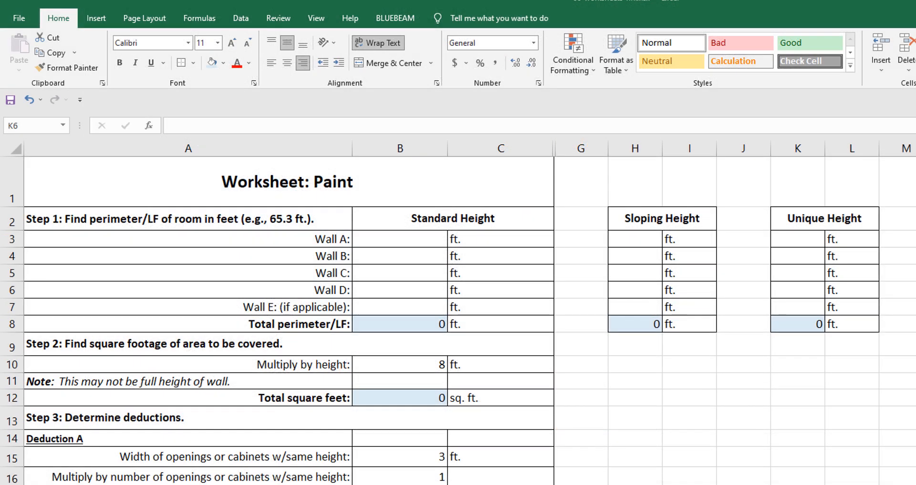
Step: Enter the Sloping Height lengths: 14.67 ft for Wall A in H3 and 14.42 ft for Wall C in H5
{"action": "left_click", "coordinate": [642, 242]}
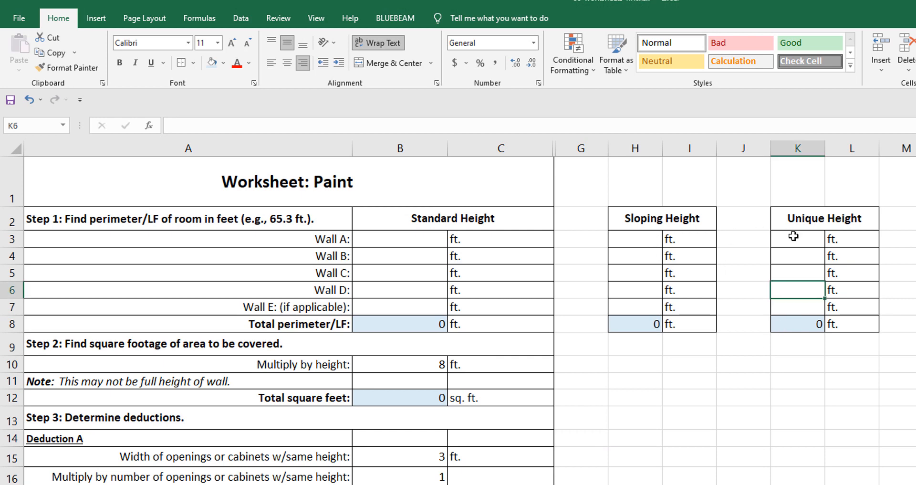
{"action": "left_click", "coordinate": [623, 237]}
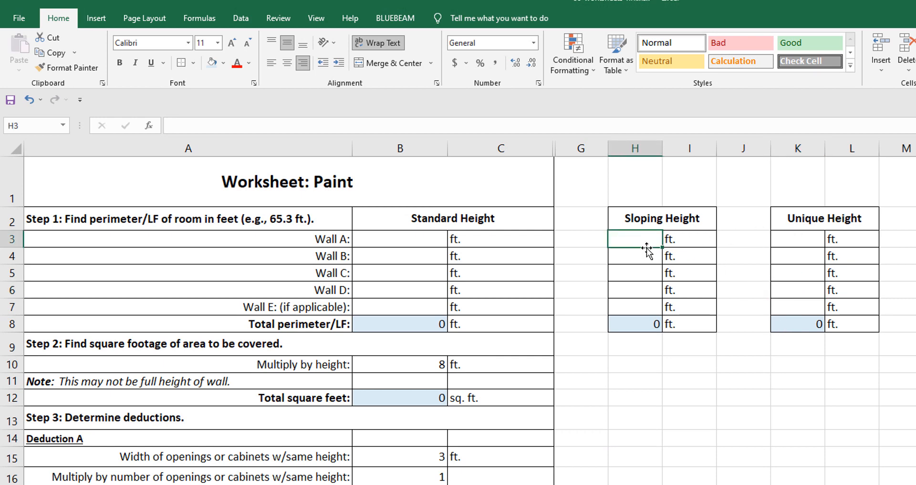
{"action": "type", "text": "14.67"}
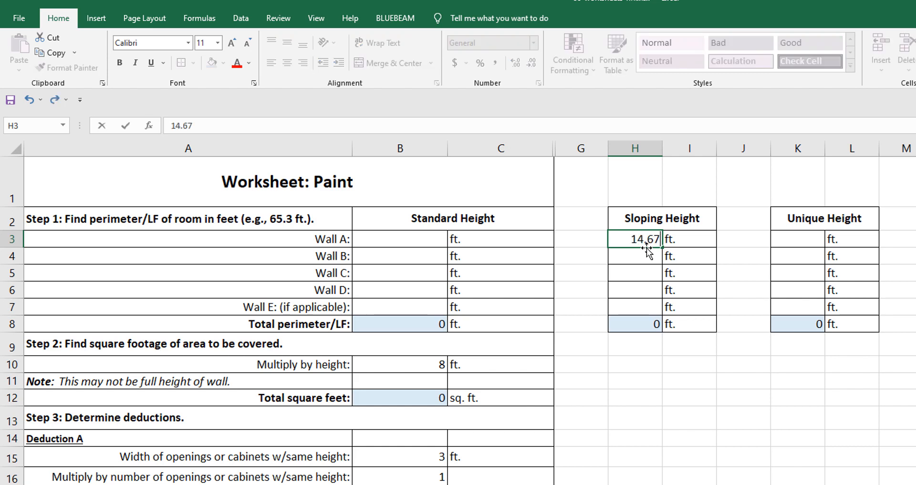
{"action": "left_click", "coordinate": [654, 274]}
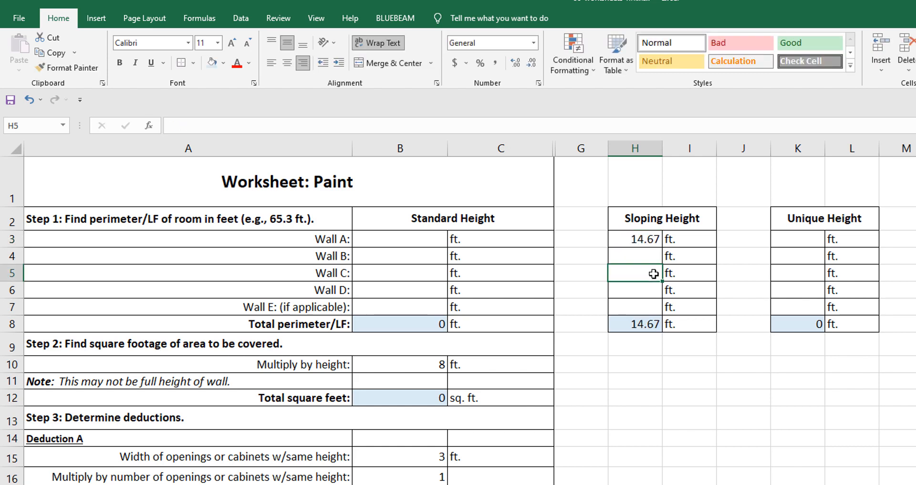
{"action": "type", "text": "14.42"}
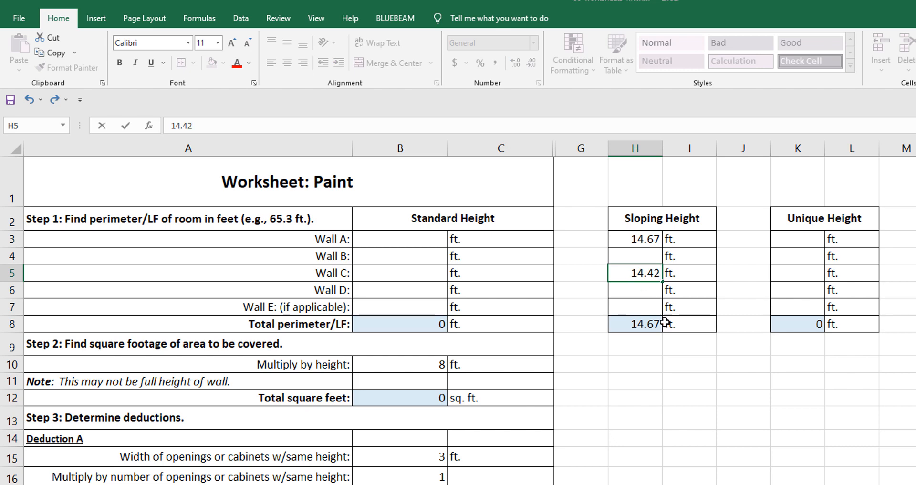
{"action": "left_click", "coordinate": [671, 361]}
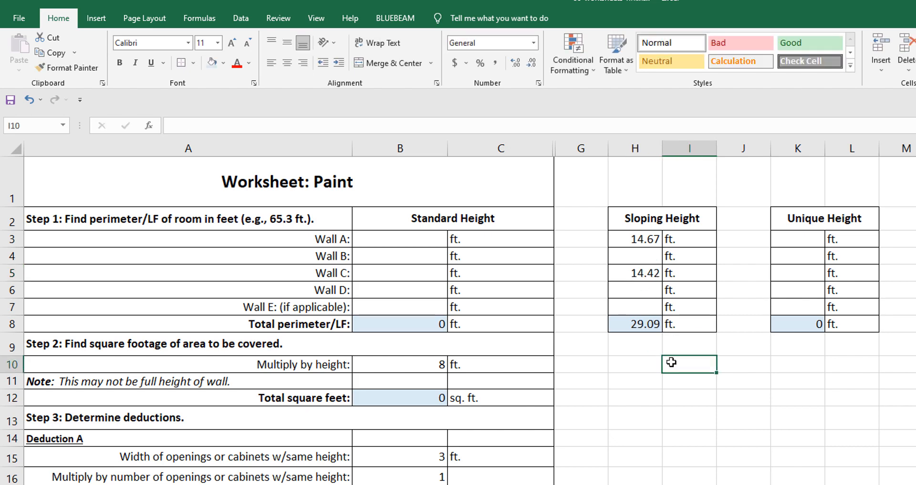
Step: Enter 2.5 ft for Wall B in K4 under Unique Height
{"action": "left_click", "coordinate": [811, 258]}
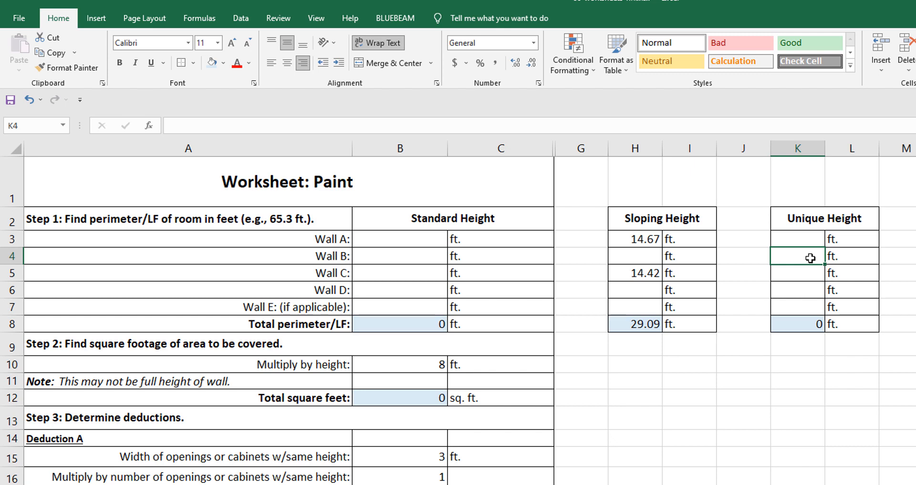
{"action": "type", "text": "2.5"}
{"action": "left_click", "coordinate": [744, 484]}
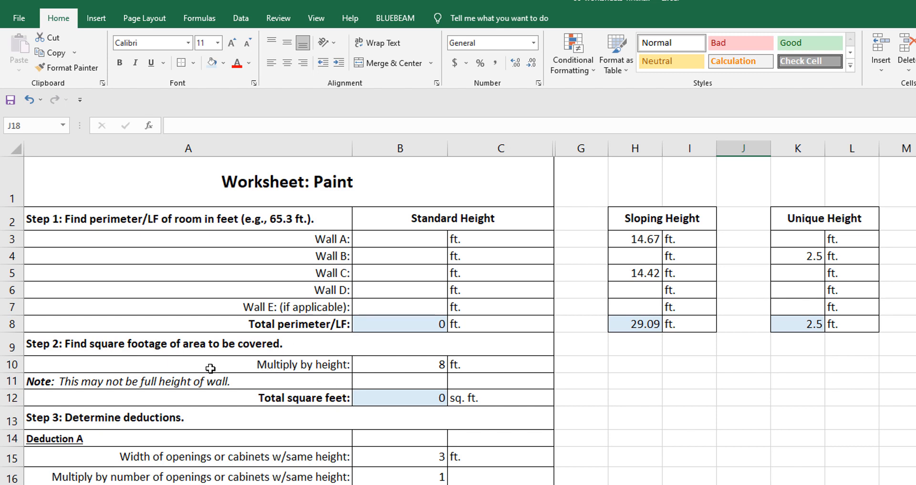
Step: Set the Standard Height multiplier in B10 to 0 ft
{"action": "left_click", "coordinate": [406, 364]}
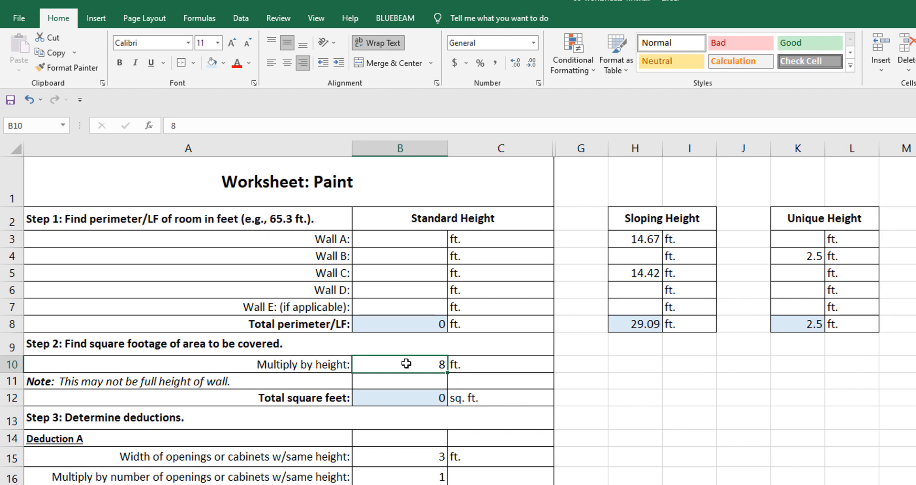
{"action": "type", "text": "0"}
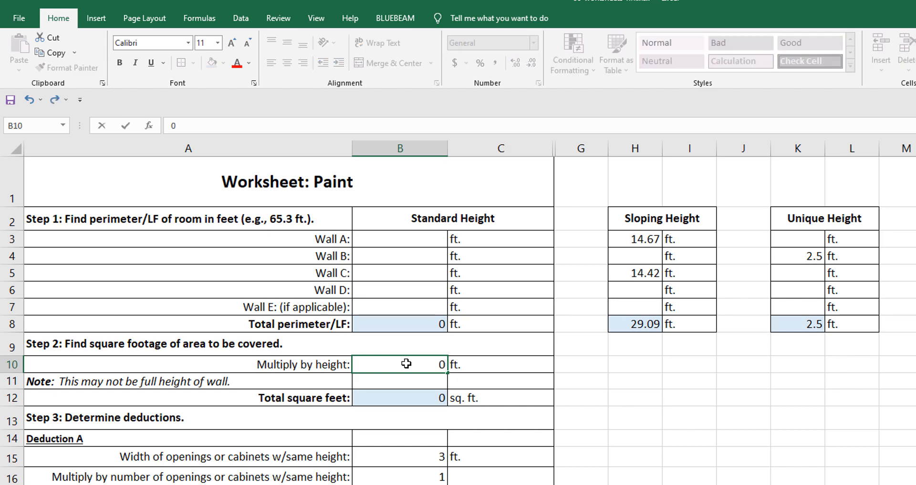
{"action": "left_click", "coordinate": [612, 375]}
Step: Copy the Step 2 cells B10:C12 to H10 under Sloping Height and K10 under Unique Height
{"action": "left_click_drag", "start_coordinate": [373, 363], "coordinate": [466, 397]}
{"action": "right_click", "coordinate": [436, 364]}
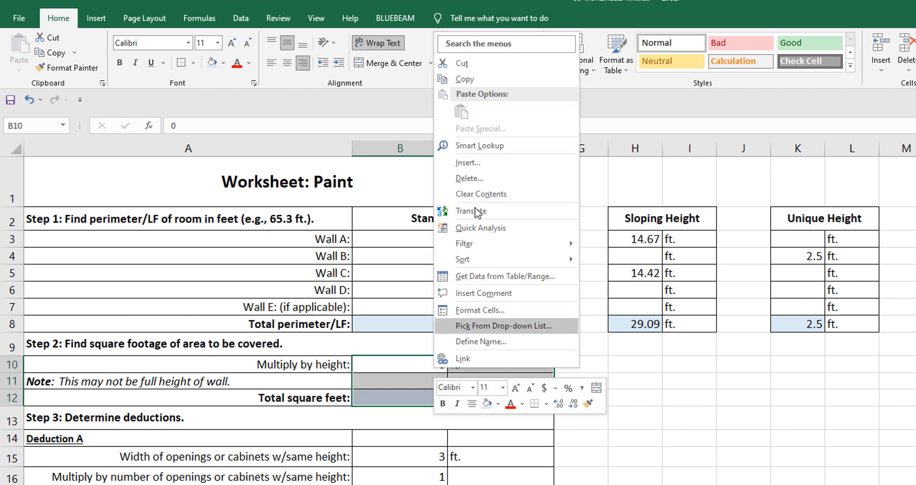
{"action": "left_click", "coordinate": [462, 79]}
{"action": "left_click_drag", "start_coordinate": [624, 360], "coordinate": [651, 366]}
{"action": "right_click", "coordinate": [657, 365]}
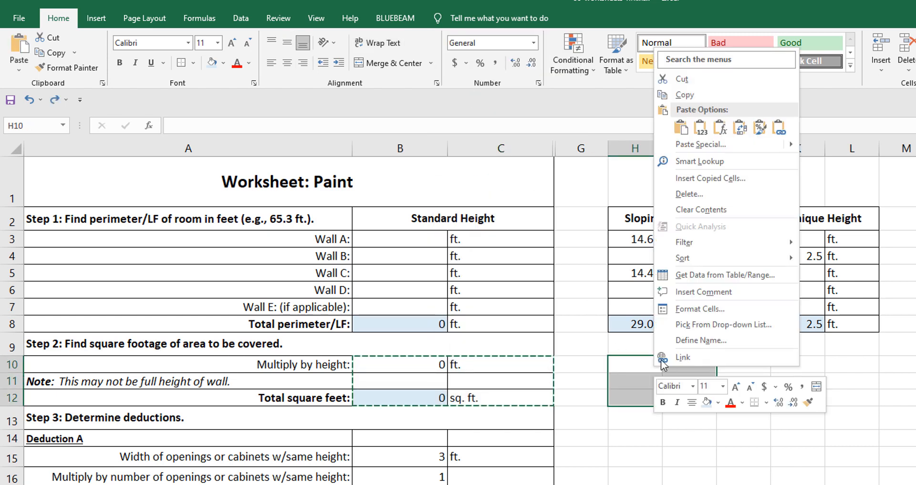
{"action": "left_click", "coordinate": [680, 127]}
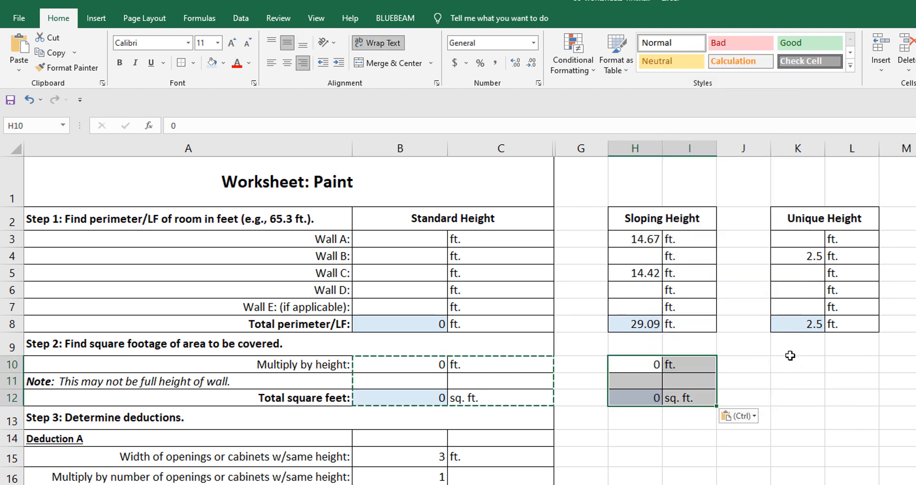
{"action": "left_click", "coordinate": [791, 356]}
{"action": "right_click", "coordinate": [791, 359]}
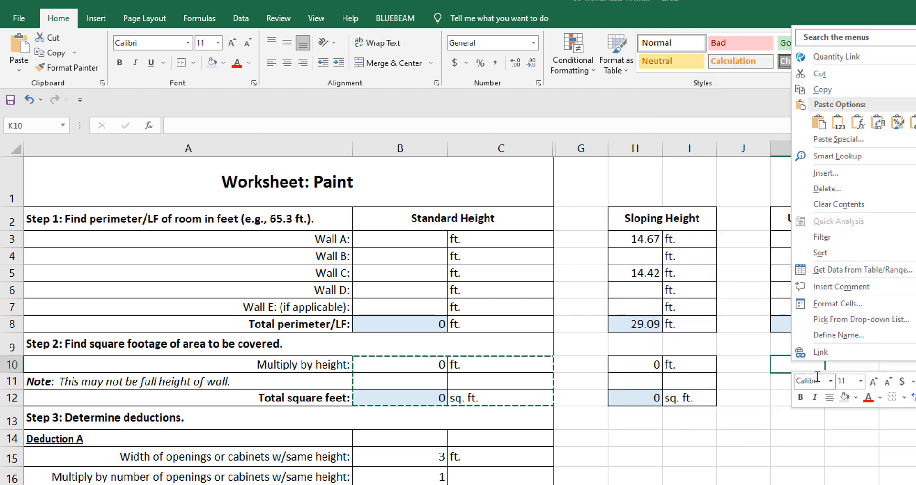
{"action": "left_click", "coordinate": [819, 124]}
{"action": "left_click", "coordinate": [852, 482]}
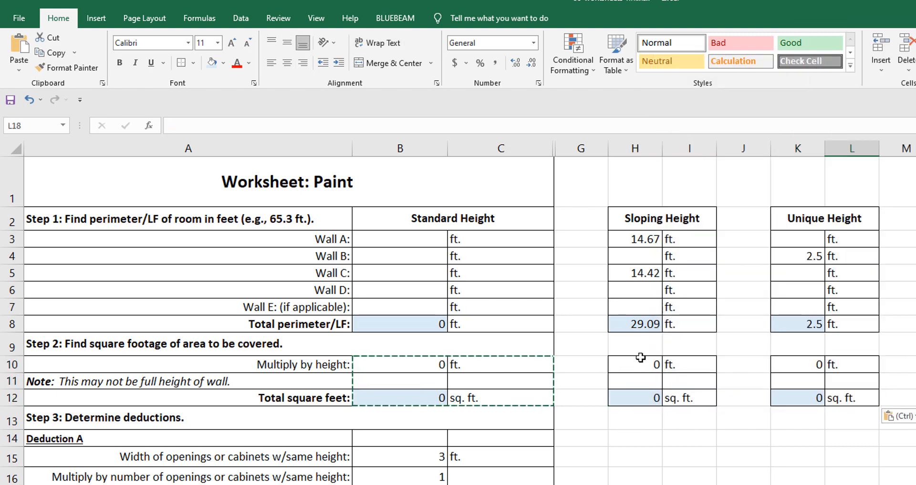
Step: Set the Sloping Height multiplier in H10 to the average wall height of 9.83 ft
{"action": "double_click", "coordinate": [642, 364]}
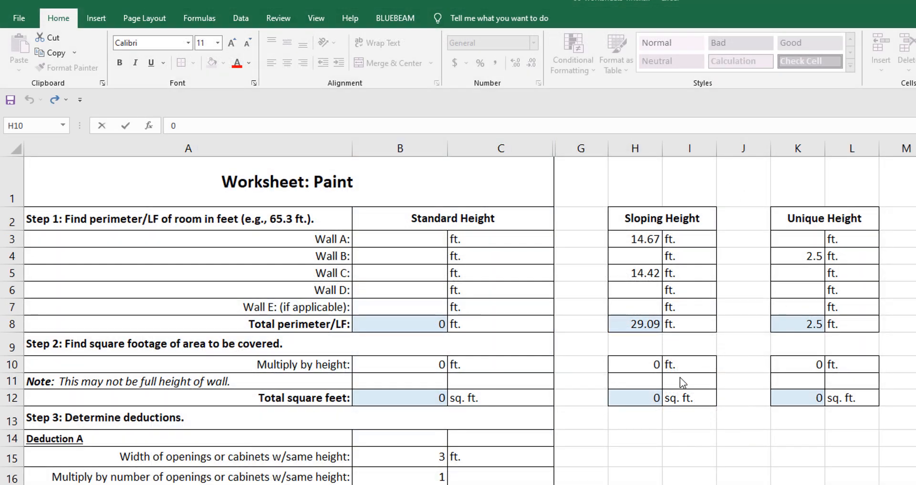
{"action": "left_click", "coordinate": [654, 365]}
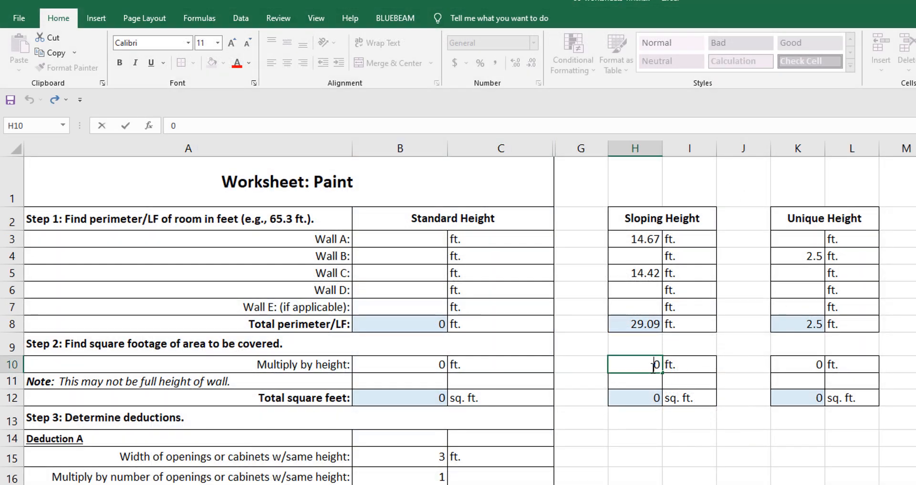
{"action": "double_click", "coordinate": [657, 365]}
{"action": "type", "text": "9.83"}
{"action": "left_click", "coordinate": [783, 474]}
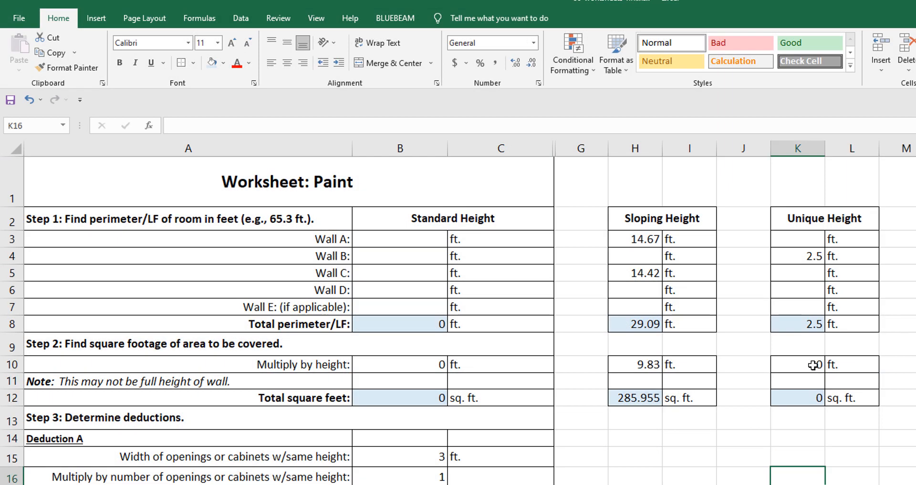
Step: Set the Unique Height multiplier in K10 to 11.67 ft
{"action": "left_click", "coordinate": [813, 365]}
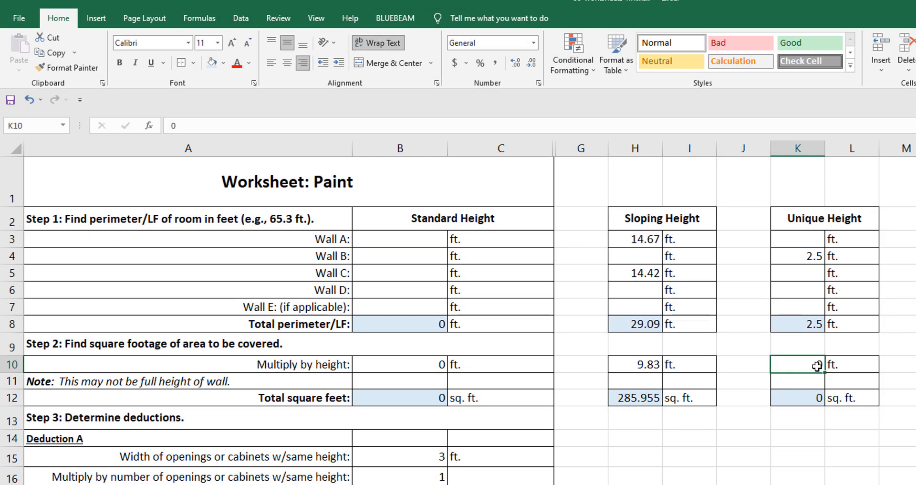
{"action": "type", "text": "11.67"}
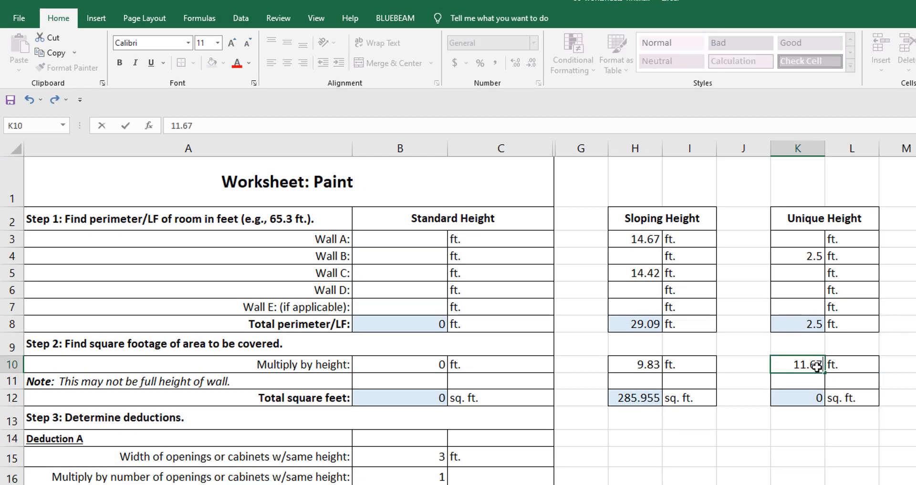
{"action": "left_click", "coordinate": [816, 471]}
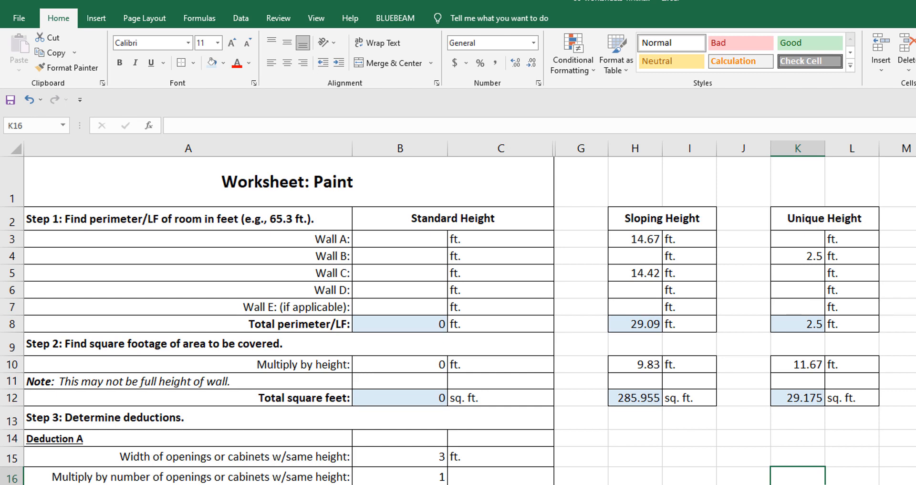
Step: Copy the Deduction A cells B14:C19 to H14 under Sloping Height and K14 under Unique Height
{"action": "scroll", "coordinate": [180, 482], "scroll_direction": "down", "scroll_amount": 3}
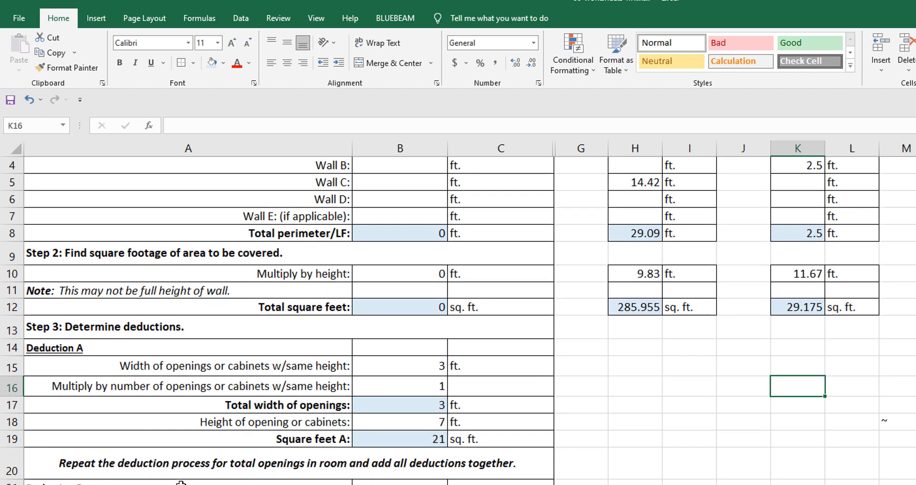
{"action": "scroll", "coordinate": [180, 483], "scroll_direction": "down", "scroll_amount": 1}
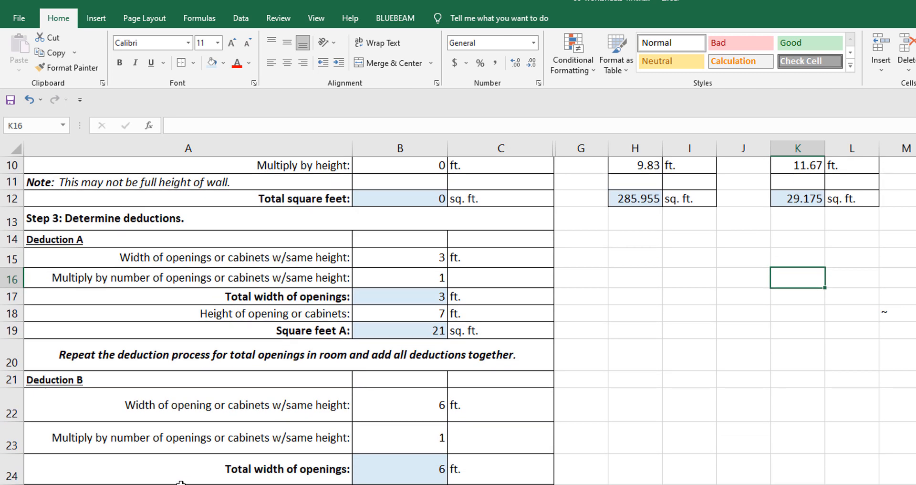
{"action": "left_click_drag", "start_coordinate": [396, 237], "coordinate": [508, 333]}
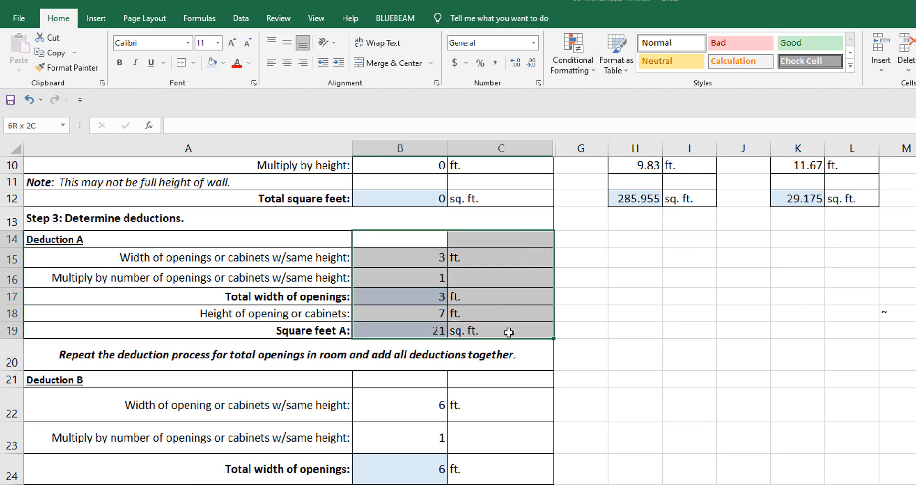
{"action": "left_click_drag", "start_coordinate": [508, 332], "coordinate": [512, 332]}
{"action": "right_click", "coordinate": [415, 241]}
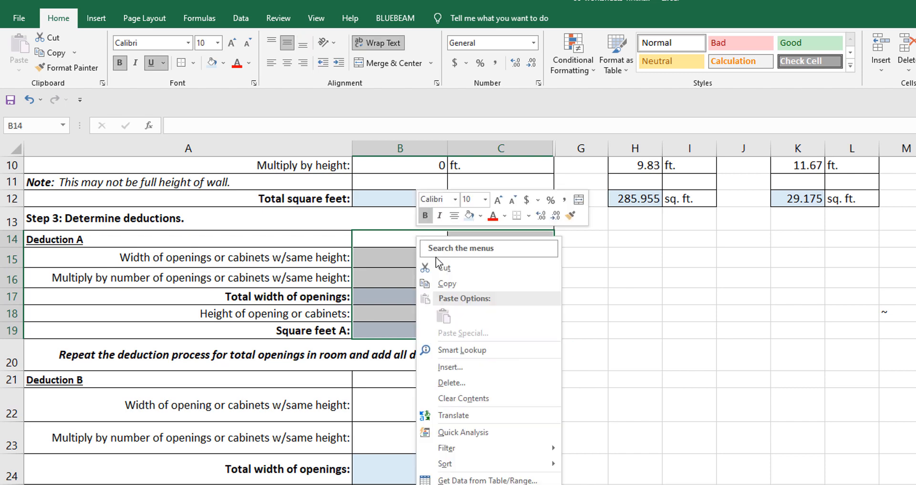
{"action": "left_click", "coordinate": [457, 287]}
{"action": "right_click", "coordinate": [624, 237]}
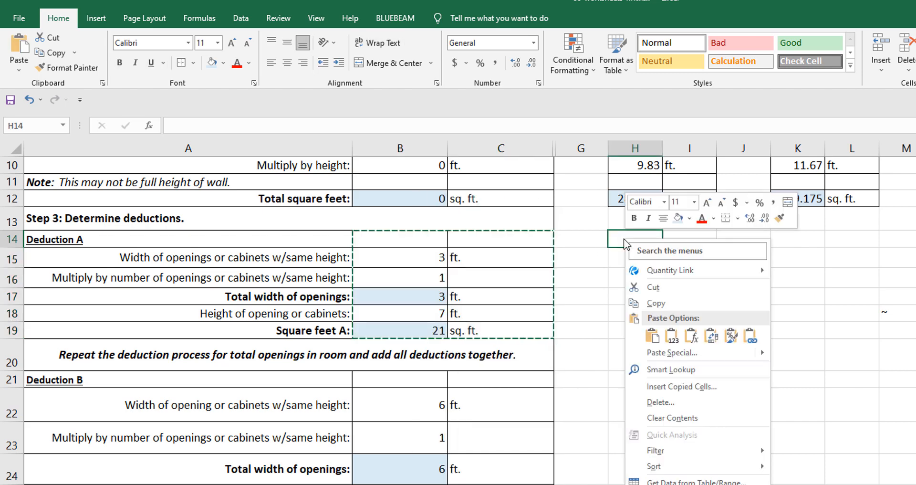
{"action": "left_click", "coordinate": [652, 335]}
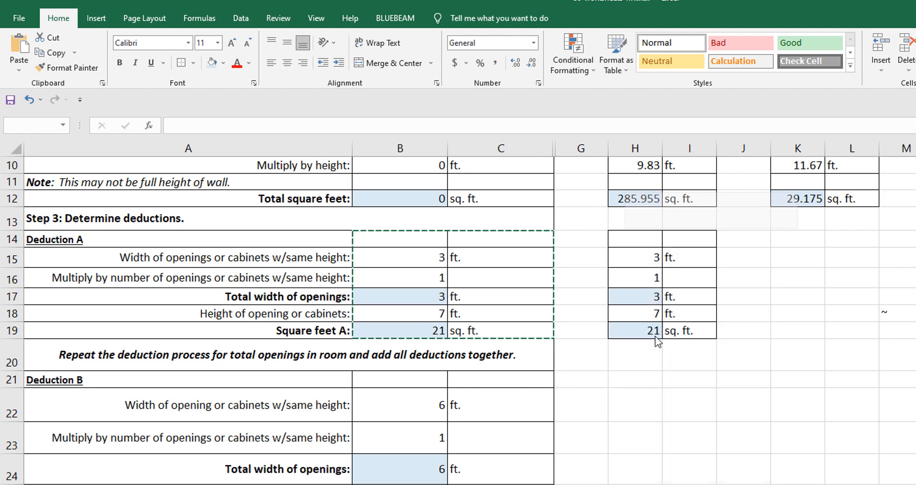
{"action": "right_click", "coordinate": [790, 243]}
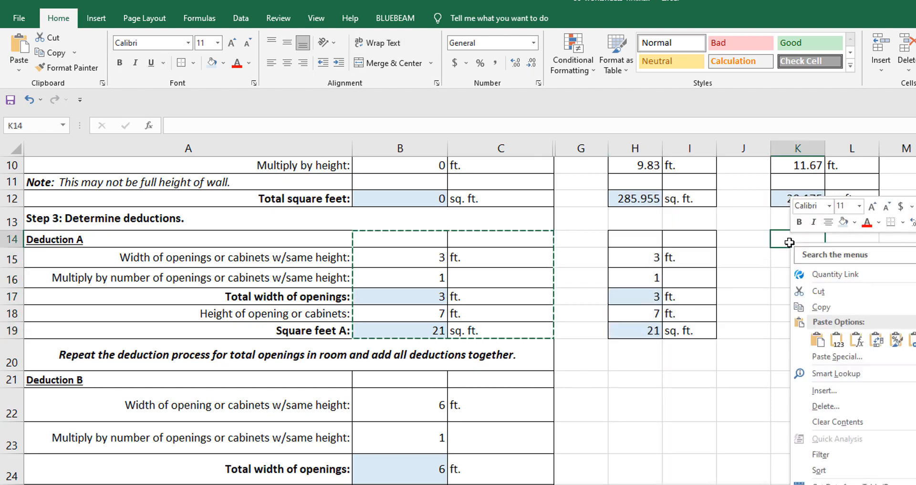
{"action": "left_click", "coordinate": [817, 340]}
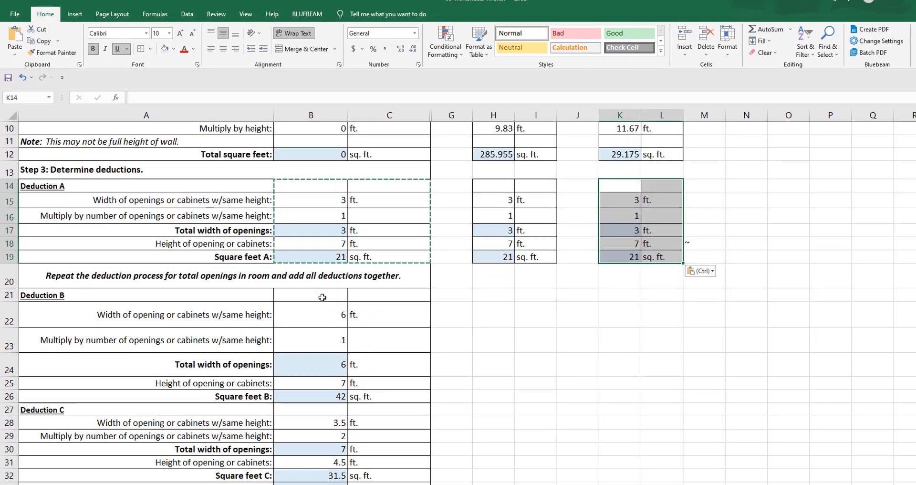
Step: Copy the Deduction B, Deduction C and total deductions cells B21:C33 to H21 under Sloping Height and K21 under Unique Height
{"action": "left_click_drag", "start_coordinate": [382, 361], "coordinate": [466, 400]}
{"action": "left_click_drag", "start_coordinate": [359, 309], "coordinate": [360, 461]}
{"action": "scroll", "coordinate": [358, 350], "scroll_direction": "down", "scroll_amount": 2}
{"action": "left_click_drag", "start_coordinate": [358, 350], "coordinate": [357, 363]}
{"action": "right_click", "coordinate": [265, 183]}
{"action": "left_click", "coordinate": [288, 219]}
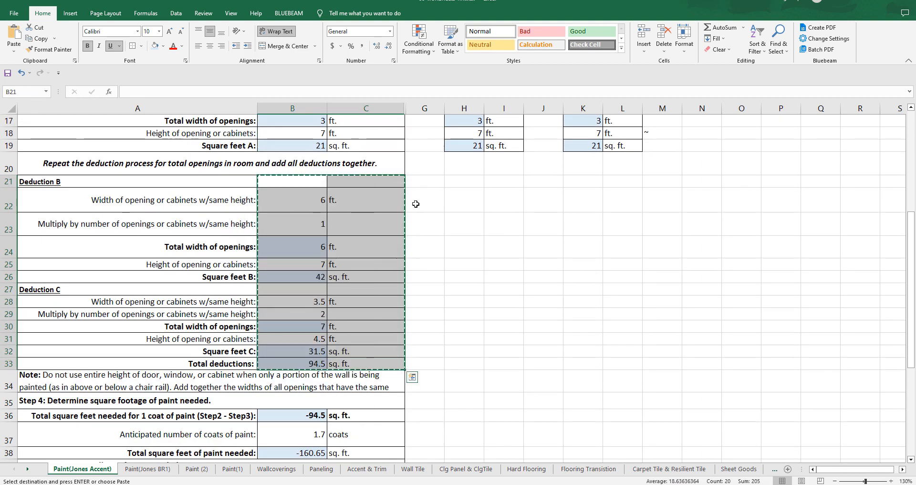
{"action": "right_click", "coordinate": [462, 184]}
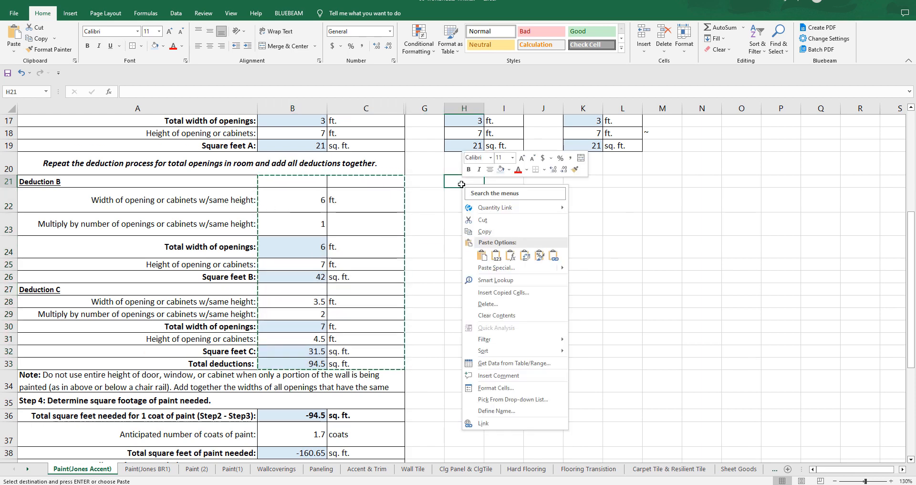
{"action": "left_click", "coordinate": [482, 255]}
{"action": "left_click", "coordinate": [575, 182]}
{"action": "right_click", "coordinate": [575, 182]}
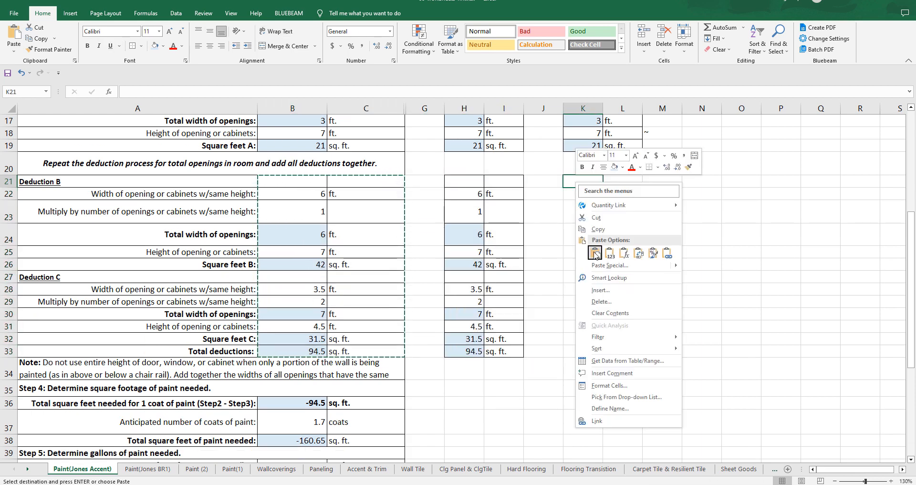
{"action": "left_click", "coordinate": [594, 254]}
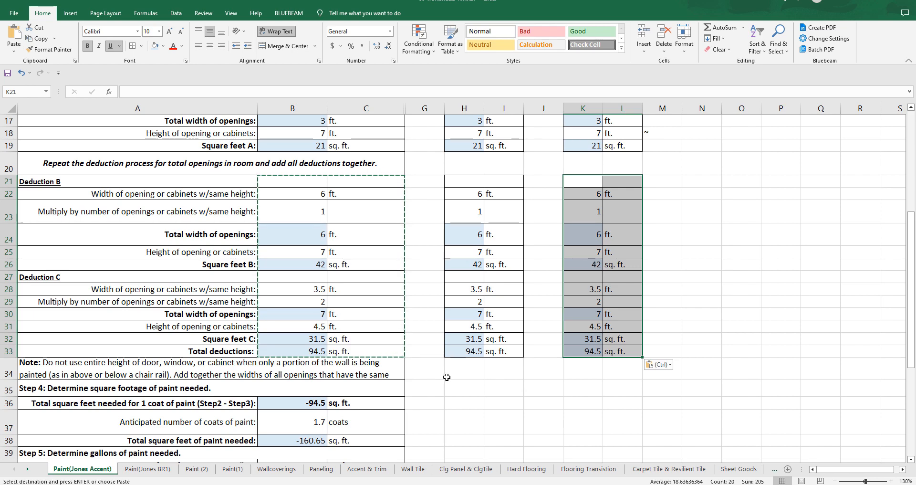
Step: Review the worksheet from the wall lengths in Step 1 through the deductions to the paint calculations in Steps 4 to 6
{"action": "scroll", "coordinate": [428, 381], "scroll_direction": "down", "scroll_amount": 1}
{"action": "scroll", "coordinate": [428, 381], "scroll_direction": "up", "scroll_amount": 5}
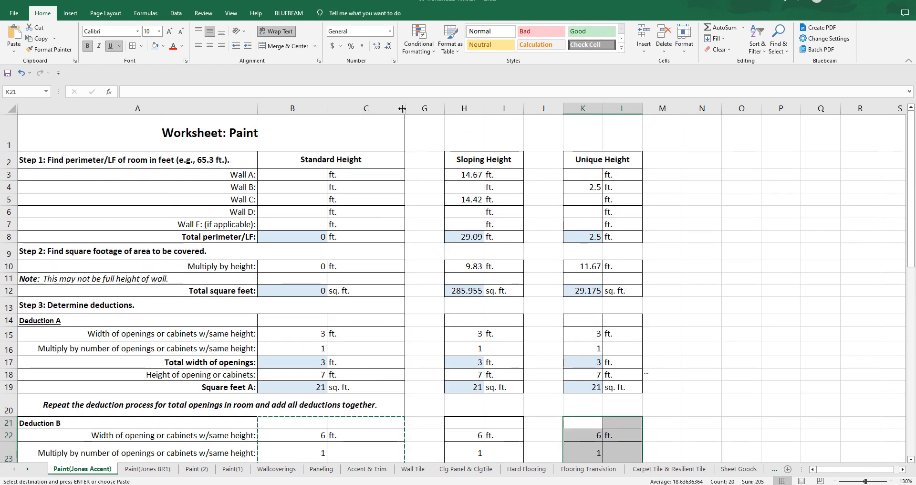
{"action": "scroll", "coordinate": [435, 180], "scroll_direction": "down", "scroll_amount": 2}
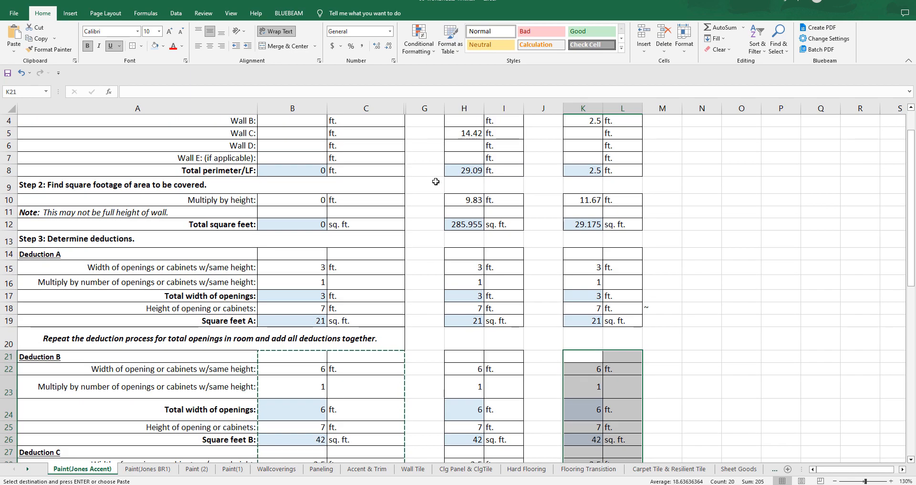
{"action": "scroll", "coordinate": [436, 181], "scroll_direction": "down", "scroll_amount": 5}
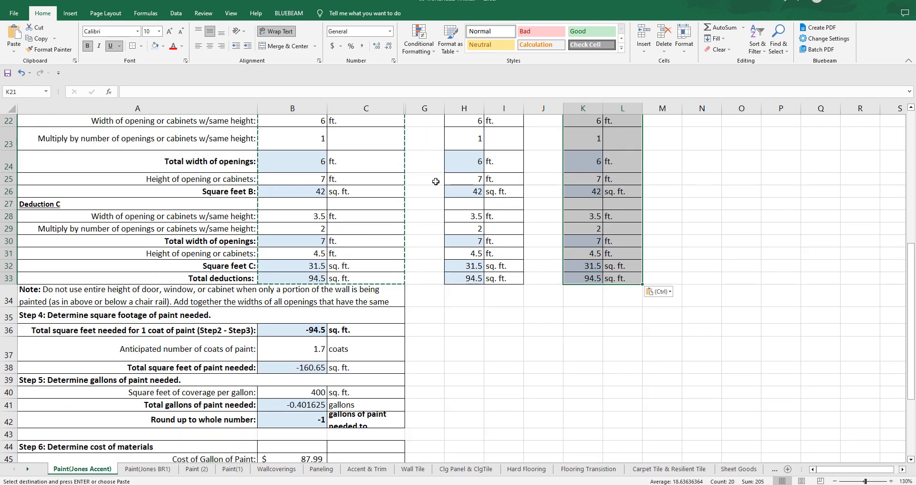
{"action": "scroll", "coordinate": [436, 181], "scroll_direction": "up", "scroll_amount": 3}
{"action": "scroll", "coordinate": [436, 181], "scroll_direction": "up", "scroll_amount": 4}
{"action": "scroll", "coordinate": [436, 181], "scroll_direction": "down", "scroll_amount": 8}
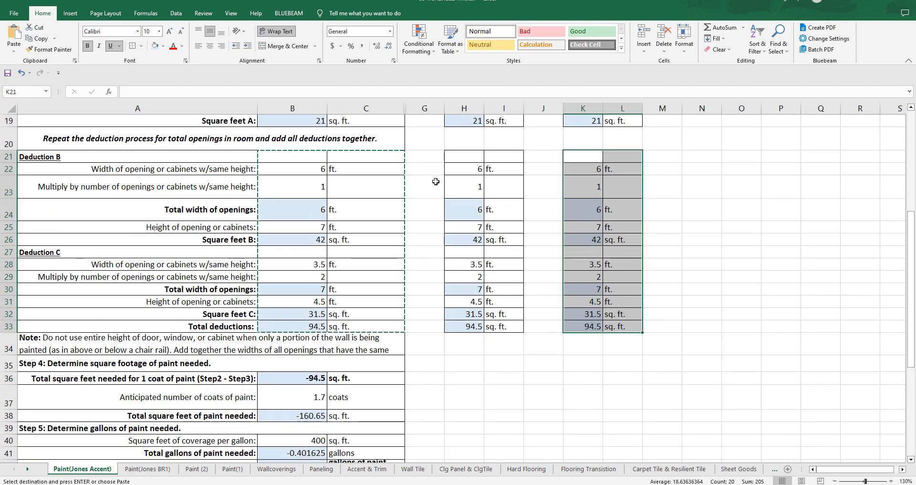
{"action": "scroll", "coordinate": [436, 181], "scroll_direction": "down", "scroll_amount": 3}
{"action": "scroll", "coordinate": [436, 181], "scroll_direction": "up", "scroll_amount": 11}
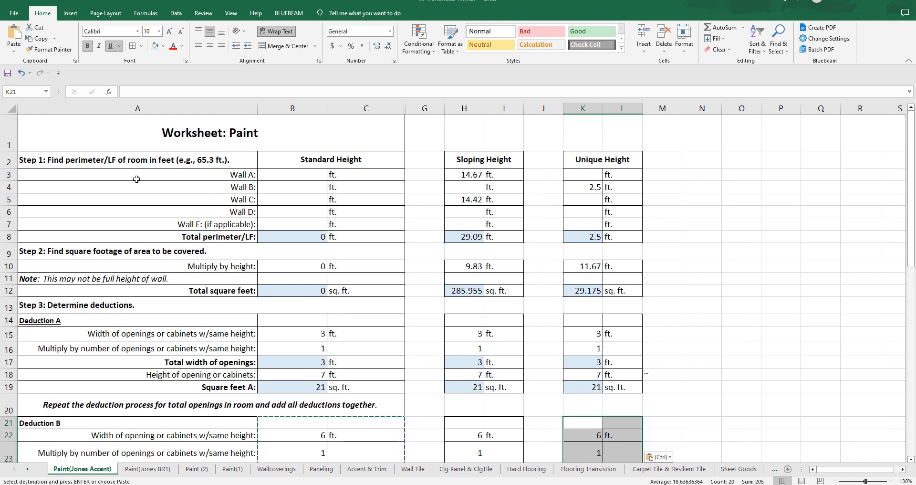
Step: Freeze the panes at B3 to lock rows 1–2 and column A, and bring the Unique Height columns beside the row labels
{"action": "left_click", "coordinate": [268, 176]}
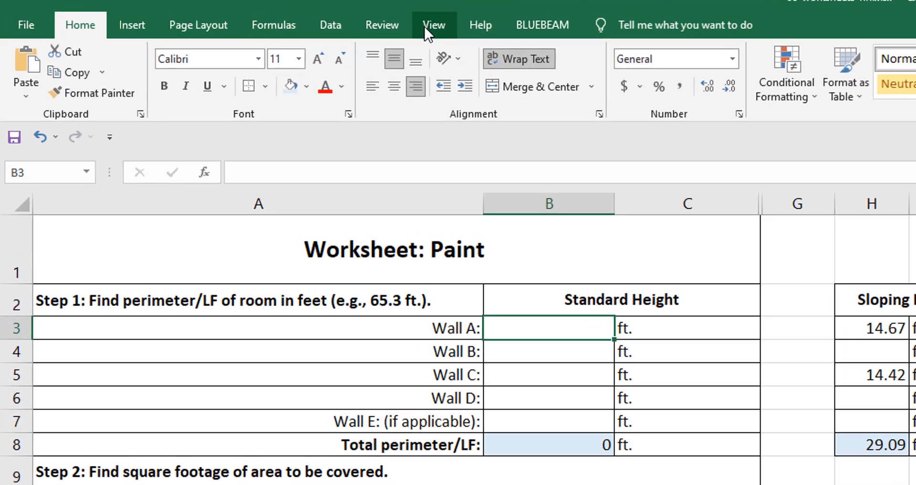
{"action": "left_click", "coordinate": [442, 25]}
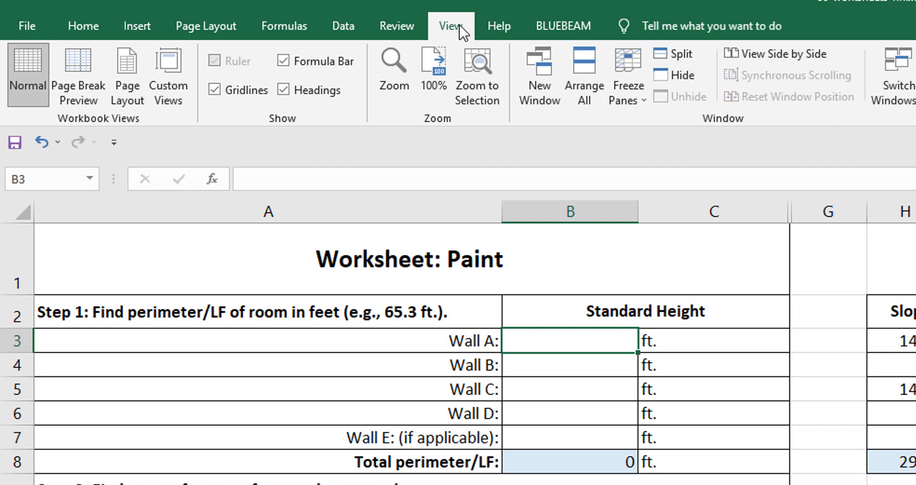
{"action": "left_click", "coordinate": [646, 96]}
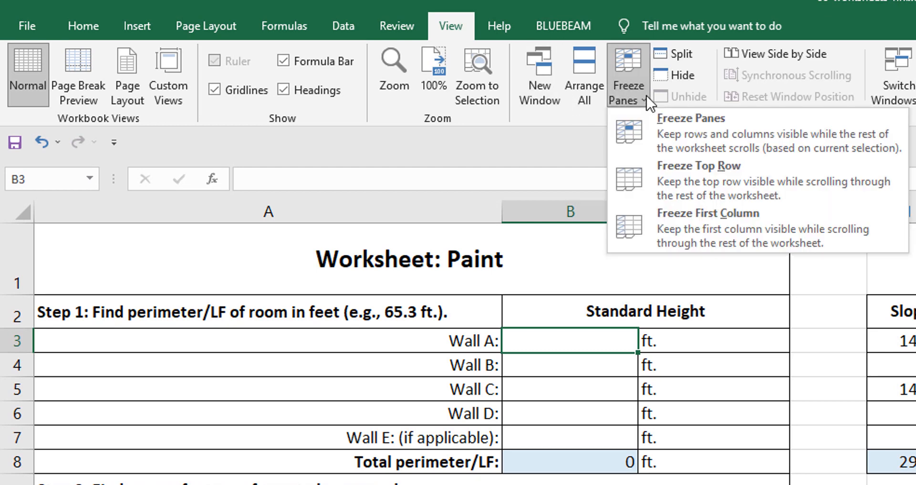
{"action": "left_click", "coordinate": [626, 141]}
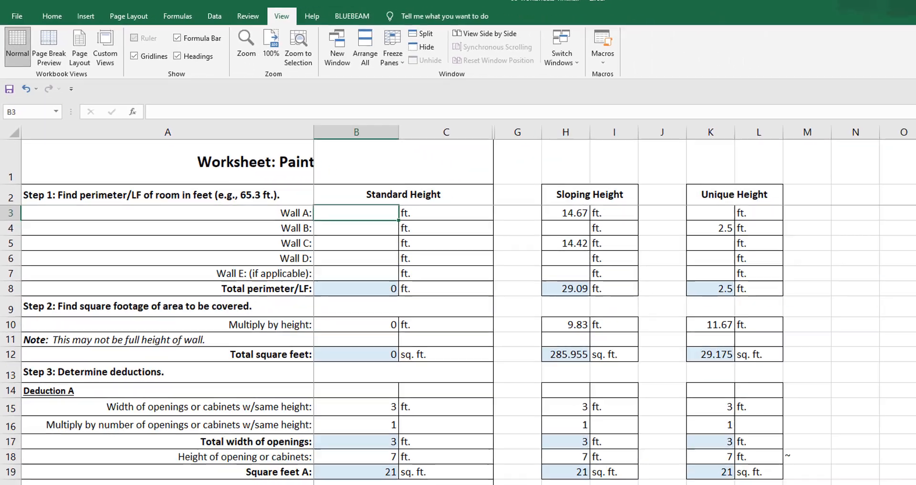
{"action": "left_click", "coordinate": [911, 475]}
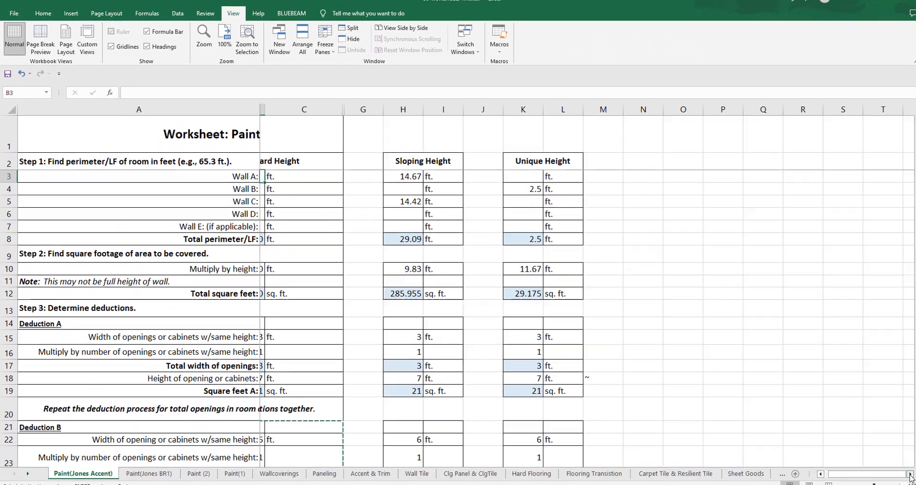
{"action": "left_click", "coordinate": [911, 475]}
{"action": "left_click", "coordinate": [911, 474]}
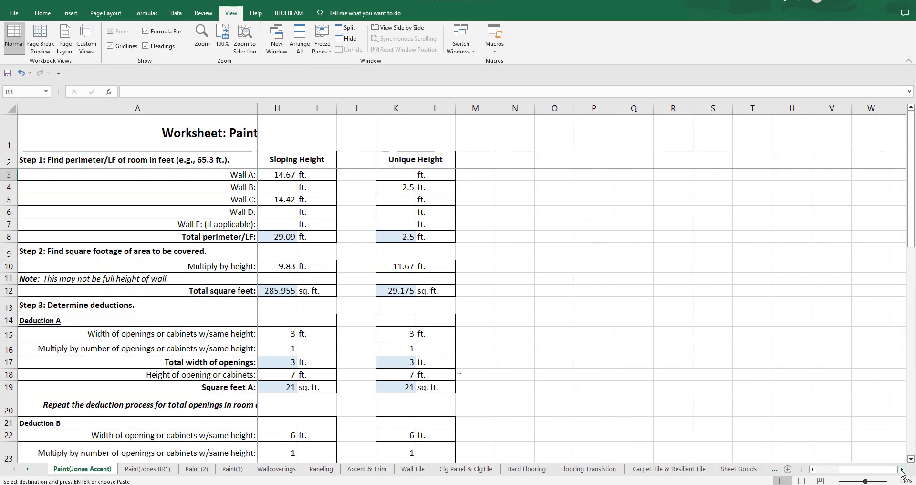
{"action": "left_click", "coordinate": [902, 471]}
{"action": "left_click", "coordinate": [902, 471]}
{"action": "left_click", "coordinate": [902, 471]}
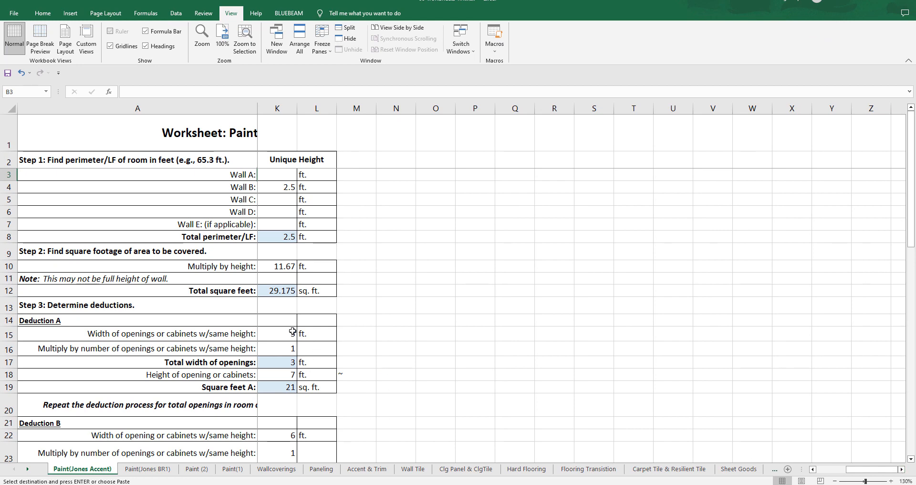
Step: Unhide the hidden columns between C and G, beside the Standard Height columns
{"action": "scroll", "coordinate": [293, 332], "scroll_direction": "down", "scroll_amount": 5}
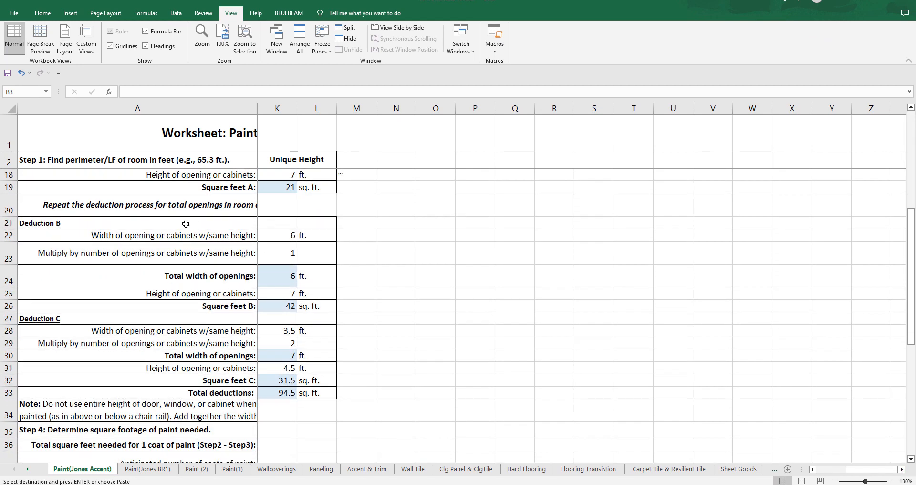
{"action": "scroll", "coordinate": [320, 213], "scroll_direction": "down", "scroll_amount": 1}
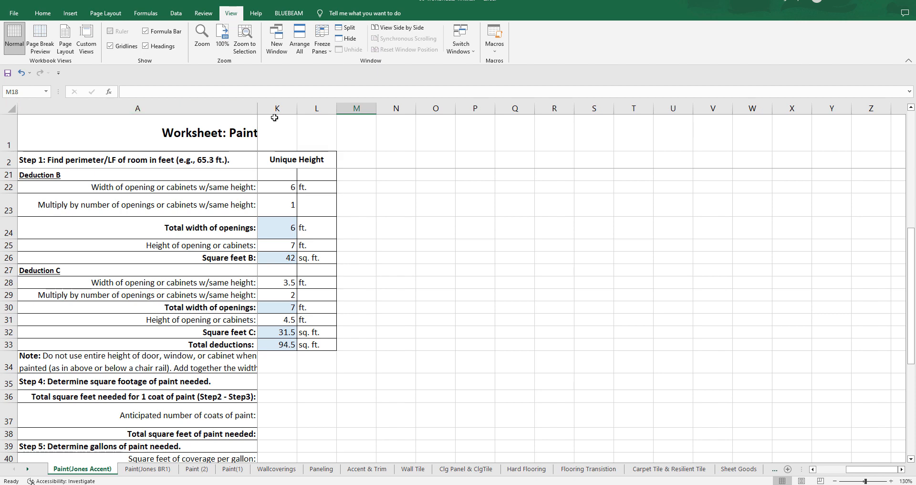
{"action": "left_click", "coordinate": [813, 471]}
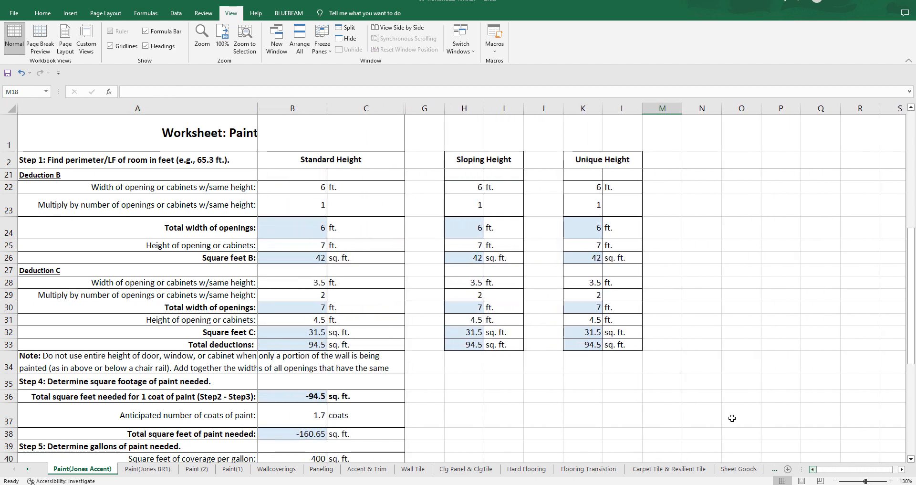
{"action": "left_click", "coordinate": [402, 108]}
{"action": "left_click_drag", "start_coordinate": [404, 108], "coordinate": [425, 108]}
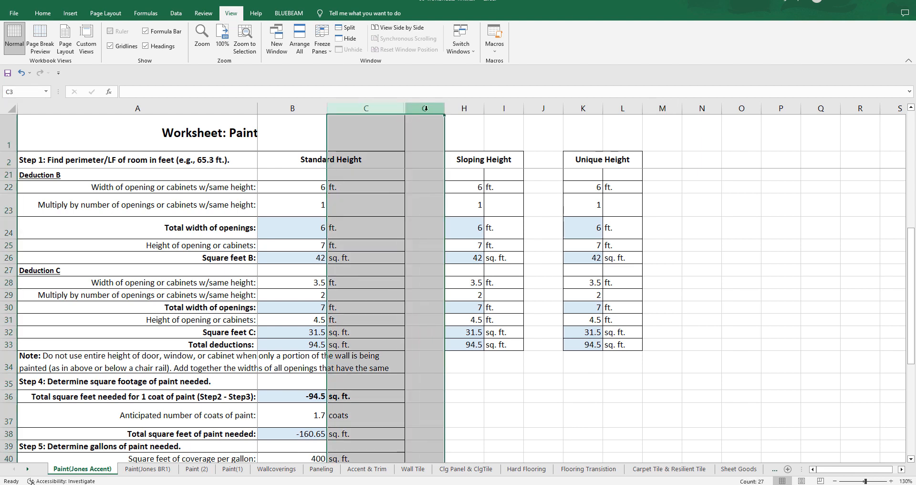
{"action": "right_click", "coordinate": [427, 110]}
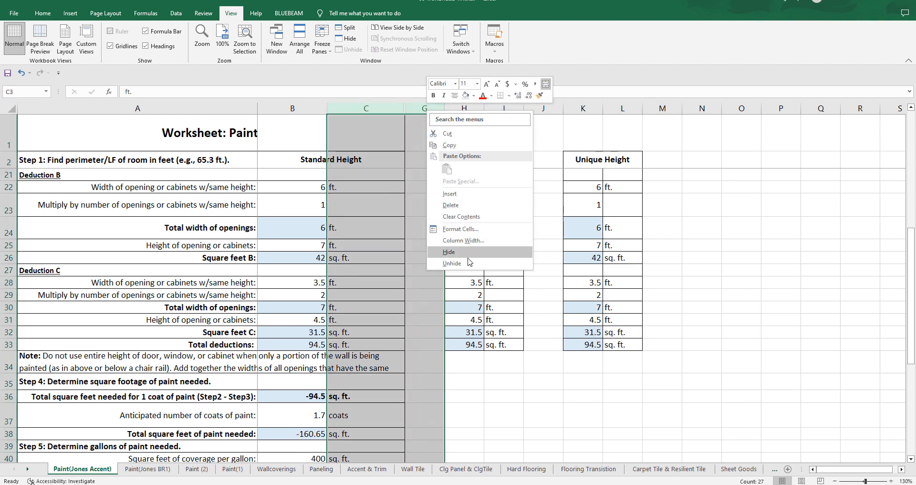
{"action": "left_click", "coordinate": [451, 263]}
{"action": "left_click", "coordinate": [439, 249]}
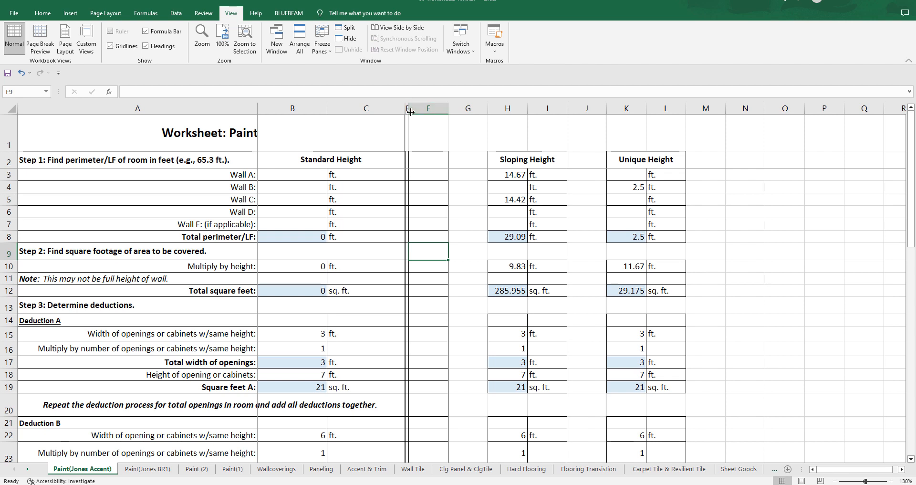
Step: Delete the empty columns E and F between the Standard Height and Sloping Height columns
{"action": "left_click", "coordinate": [425, 235]}
{"action": "left_click", "coordinate": [427, 222]}
{"action": "left_click_drag", "start_coordinate": [407, 108], "coordinate": [424, 108]}
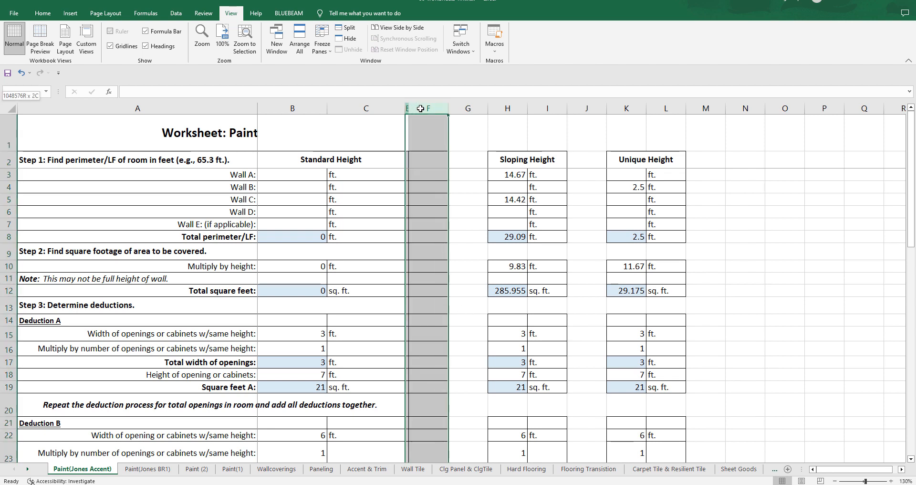
{"action": "right_click", "coordinate": [423, 109]}
{"action": "left_click", "coordinate": [449, 205]}
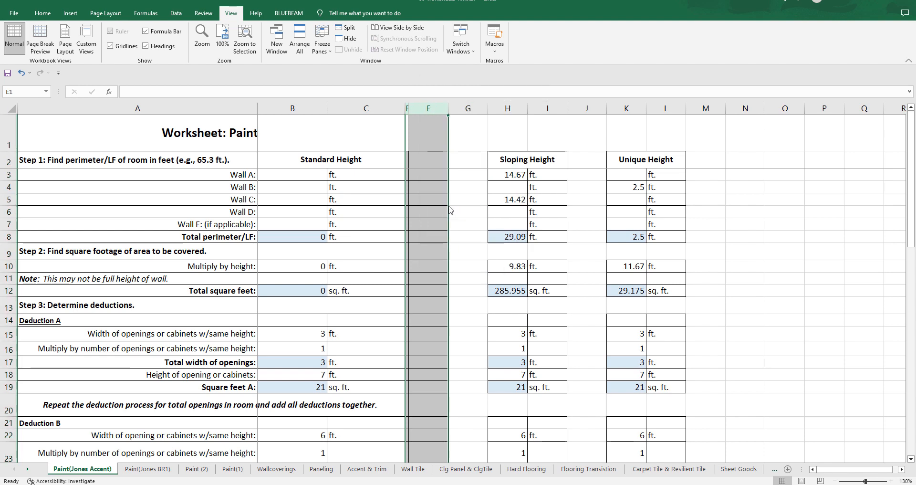
{"action": "left_click", "coordinate": [430, 146]}
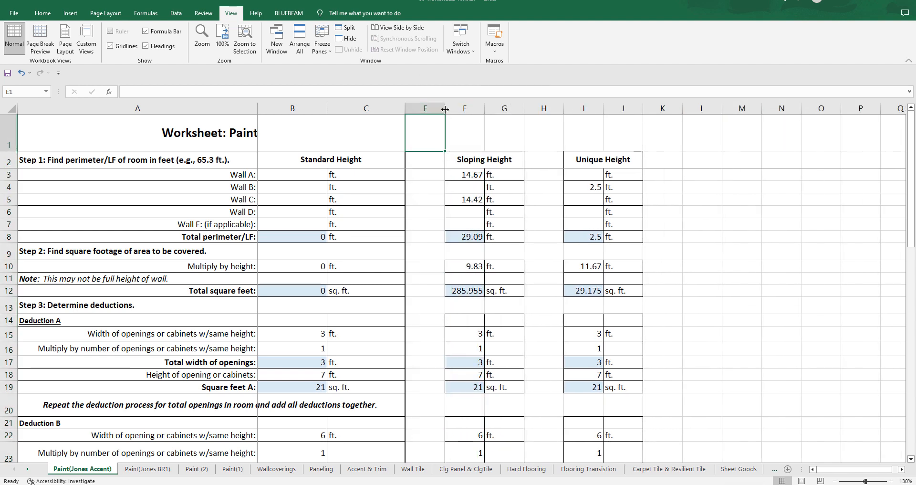
Step: Unhide the narrow column D beside the Standard Height columns, widen it and delete it
{"action": "left_click", "coordinate": [740, 130]}
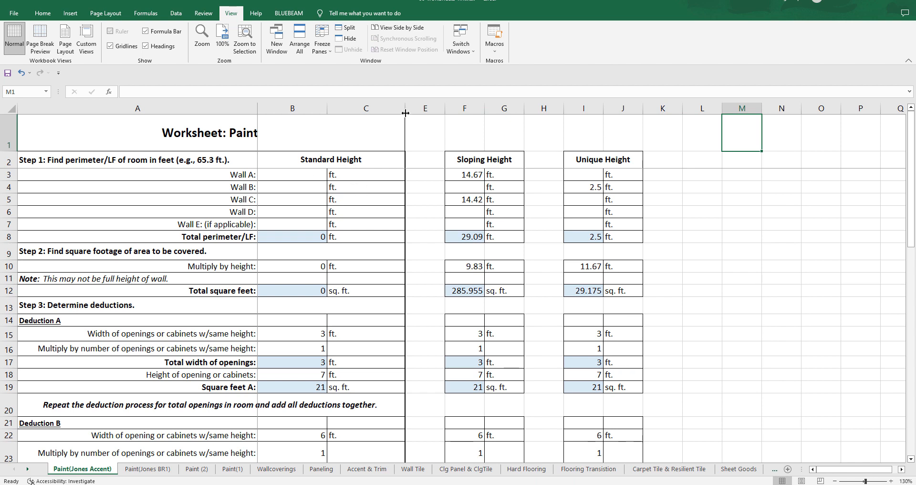
{"action": "left_click_drag", "start_coordinate": [410, 107], "coordinate": [403, 108]}
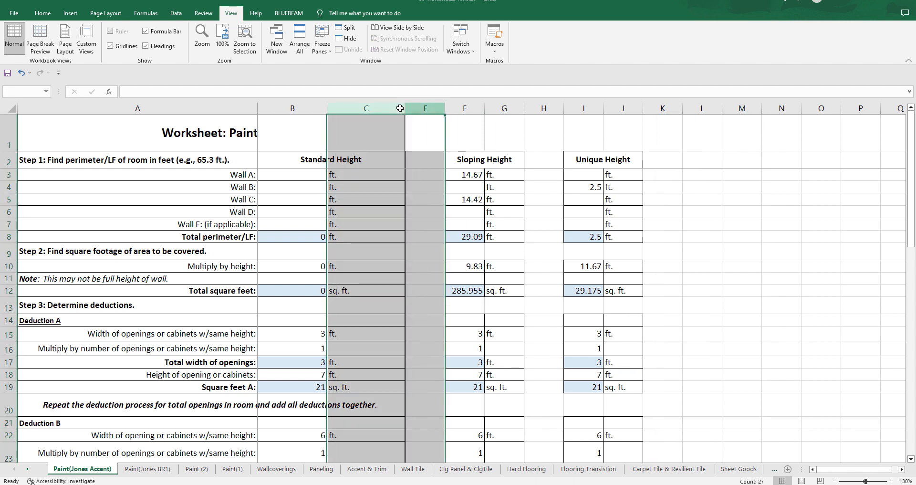
{"action": "right_click", "coordinate": [404, 108]}
{"action": "left_click", "coordinate": [425, 261]}
{"action": "left_click", "coordinate": [389, 119]}
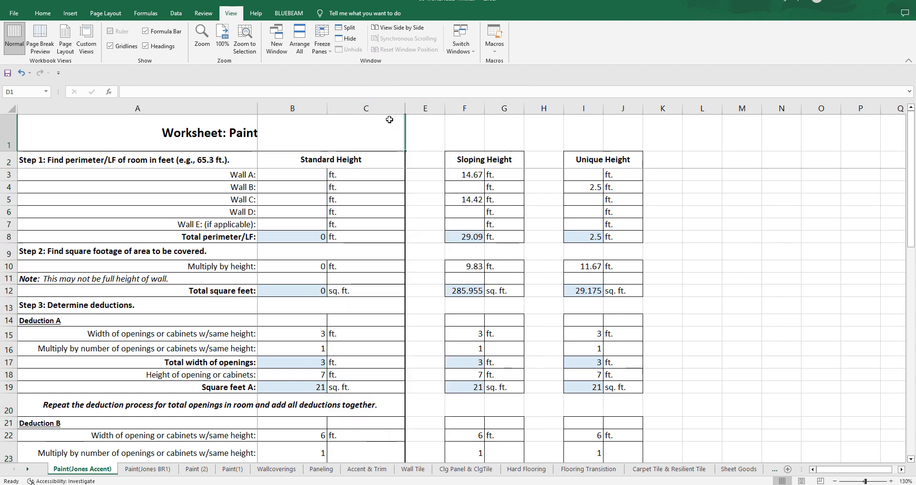
{"action": "left_click_drag", "start_coordinate": [409, 110], "coordinate": [432, 110]}
{"action": "right_click", "coordinate": [418, 108]}
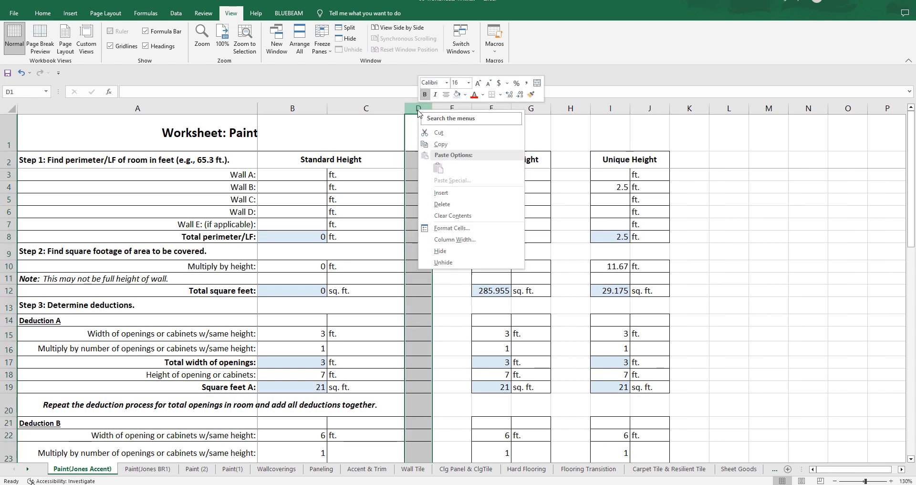
{"action": "left_click", "coordinate": [448, 206]}
{"action": "left_click", "coordinate": [437, 201]}
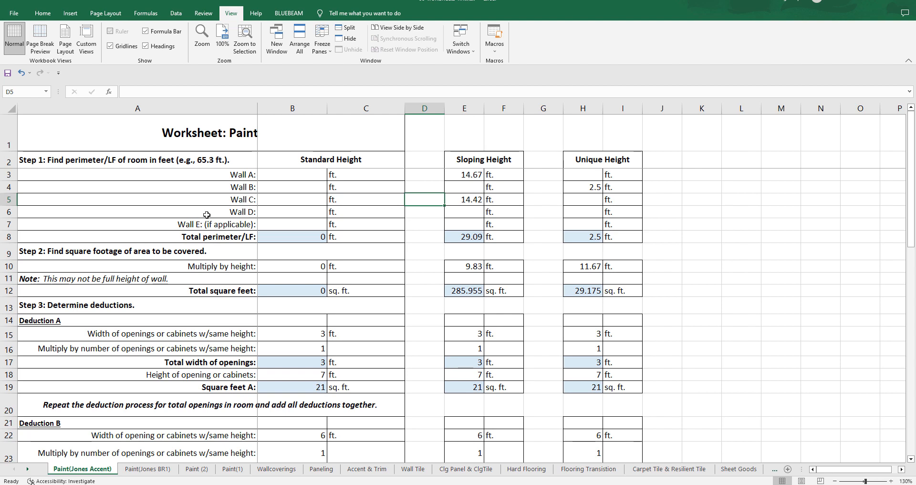
Step: Review the Unique Height columns against the frozen row labels from Step 1 to the total deductions, and return to the Standard Height columns
{"action": "scroll", "coordinate": [333, 149], "scroll_direction": "down", "scroll_amount": 2}
{"action": "scroll", "coordinate": [350, 160], "scroll_direction": "up", "scroll_amount": 2}
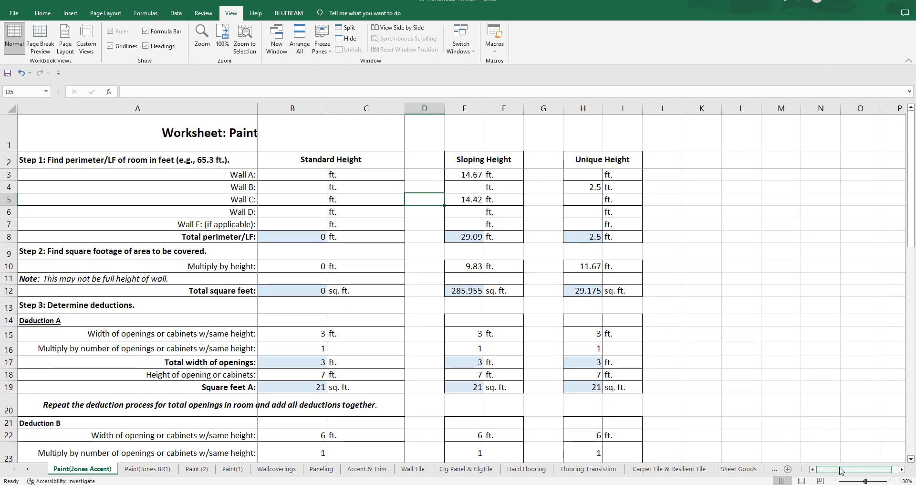
{"action": "left_click", "coordinate": [900, 470]}
{"action": "left_click", "coordinate": [900, 470]}
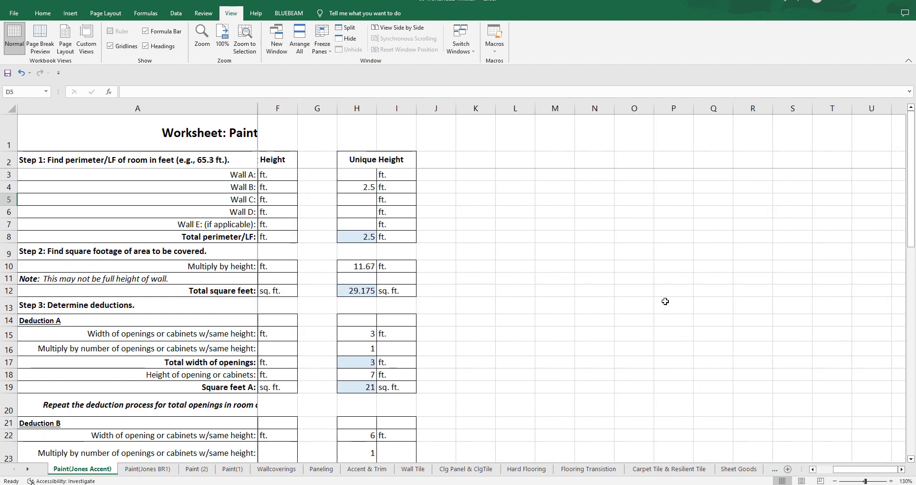
{"action": "scroll", "coordinate": [558, 249], "scroll_direction": "down", "scroll_amount": 10}
{"action": "scroll", "coordinate": [560, 250], "scroll_direction": "up", "scroll_amount": 10}
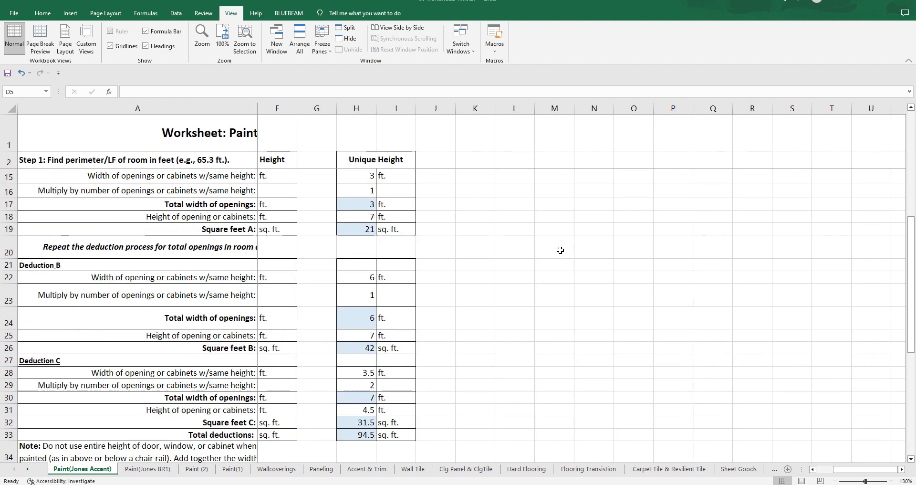
{"action": "scroll", "coordinate": [560, 250], "scroll_direction": "down", "scroll_amount": 6}
{"action": "scroll", "coordinate": [561, 250], "scroll_direction": "down", "scroll_amount": 1}
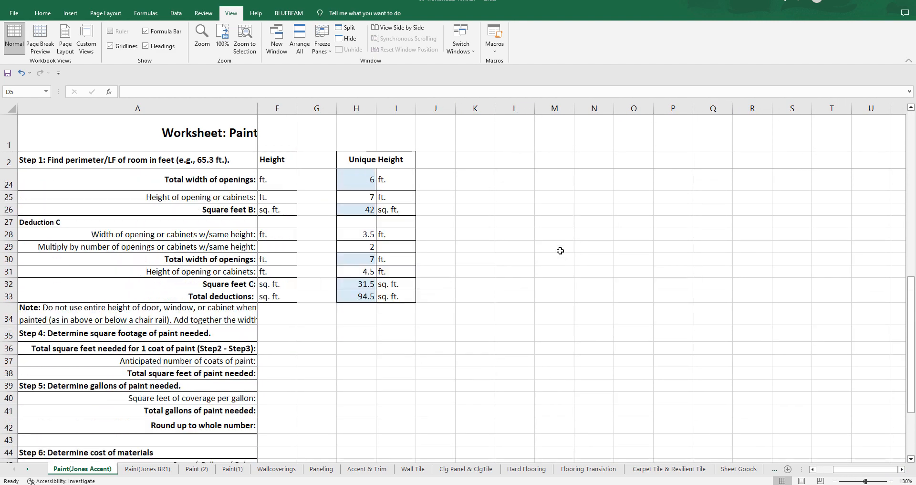
{"action": "scroll", "coordinate": [561, 250], "scroll_direction": "up", "scroll_amount": 7}
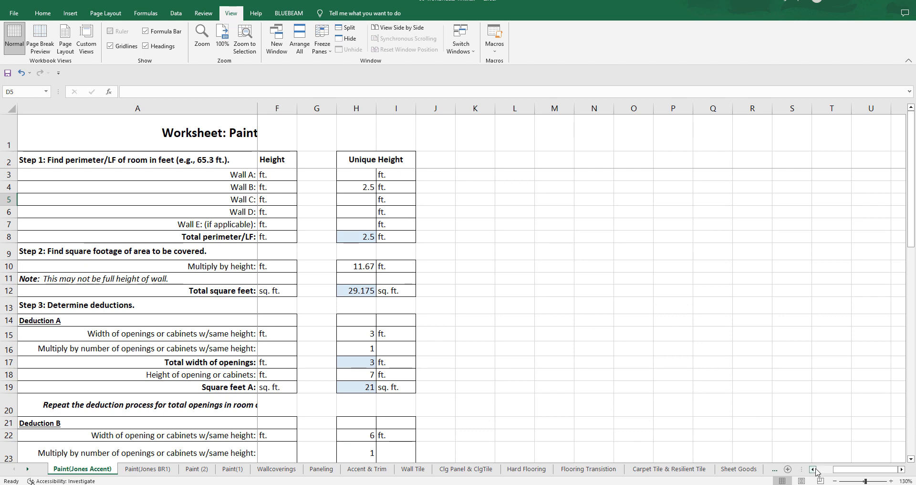
{"action": "left_click", "coordinate": [813, 470]}
{"action": "left_click", "coordinate": [813, 470]}
{"action": "left_click", "coordinate": [813, 469]}
{"action": "left_click", "coordinate": [813, 470]}
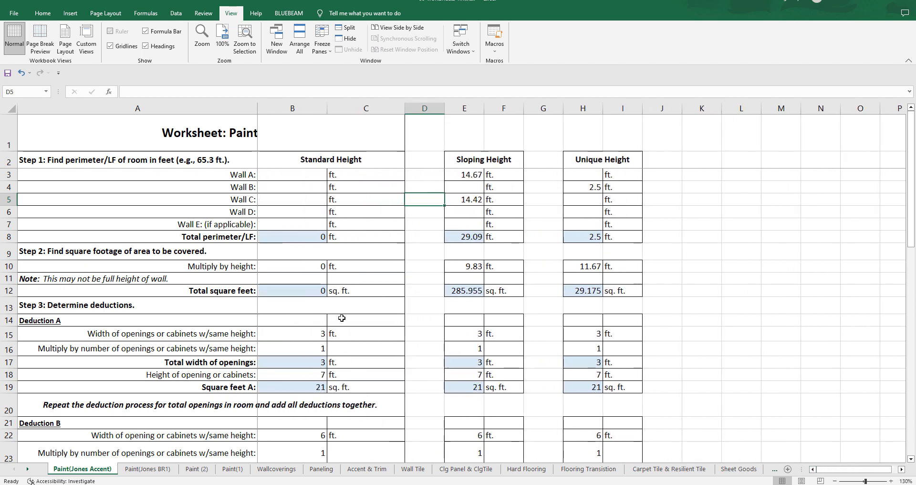
Step: Clear the Deduction A width, number of openings and height under Standard Height (B15, B16 and B18)
{"action": "scroll", "coordinate": [344, 319], "scroll_direction": "down", "scroll_amount": 1}
{"action": "left_click", "coordinate": [316, 299]}
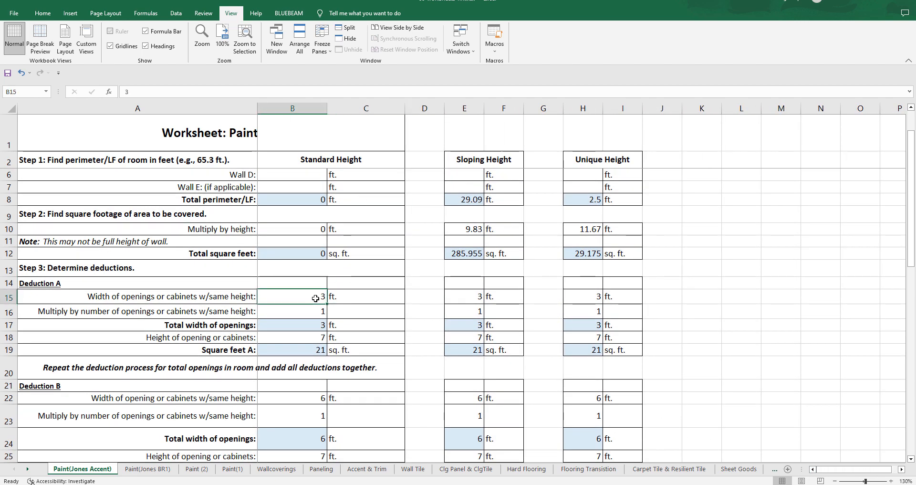
{"action": "key", "text": "Delete"}
{"action": "key", "text": "Down"}
{"action": "key", "text": "Delete"}
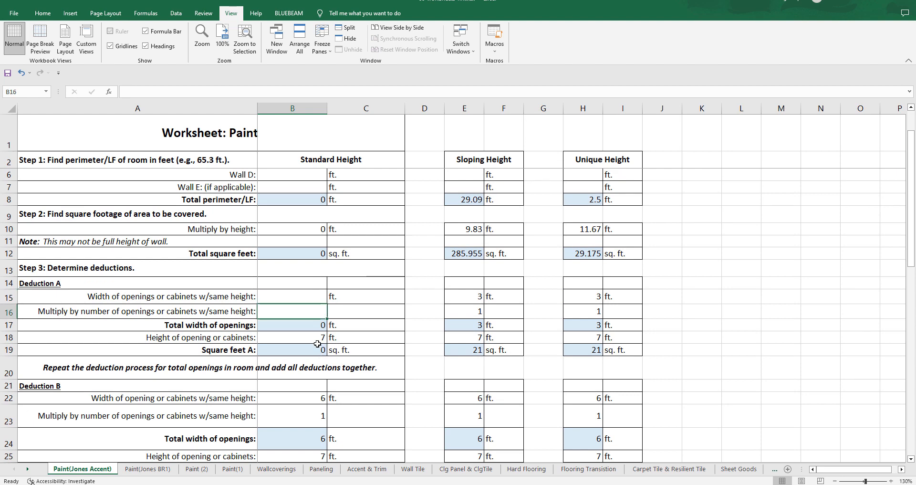
{"action": "left_click", "coordinate": [317, 344]}
{"action": "key", "text": "Delete"}
Step: Clear the Deduction B width, number of openings and height under Standard Height (B22, B23 and B25)
{"action": "scroll", "coordinate": [317, 343], "scroll_direction": "down", "scroll_amount": 2}
{"action": "left_click", "coordinate": [305, 319]}
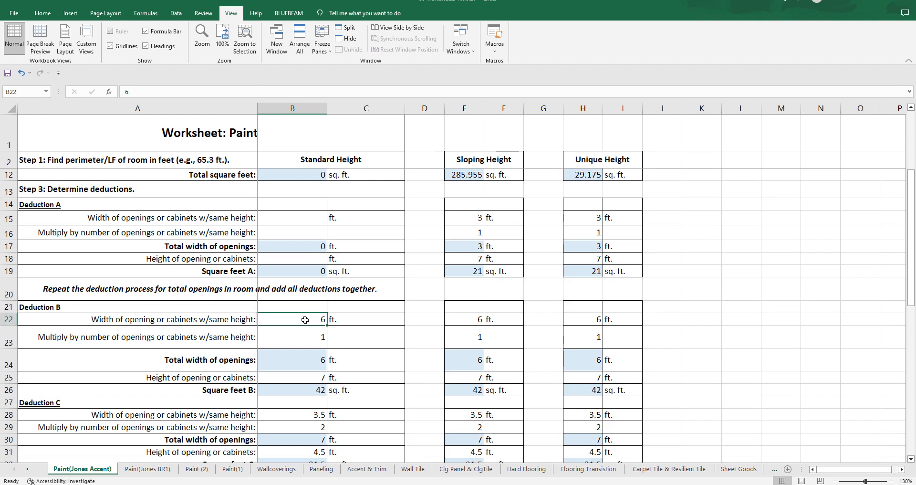
{"action": "key", "text": "Delete"}
{"action": "left_click", "coordinate": [315, 340]}
{"action": "key", "text": "Delete"}
{"action": "left_click", "coordinate": [320, 377]}
{"action": "key", "text": "Delete"}
Step: Clear the Deduction C width, number of openings and height under Standard Height (B28, B29 and B31)
{"action": "scroll", "coordinate": [352, 351], "scroll_direction": "down", "scroll_amount": 2}
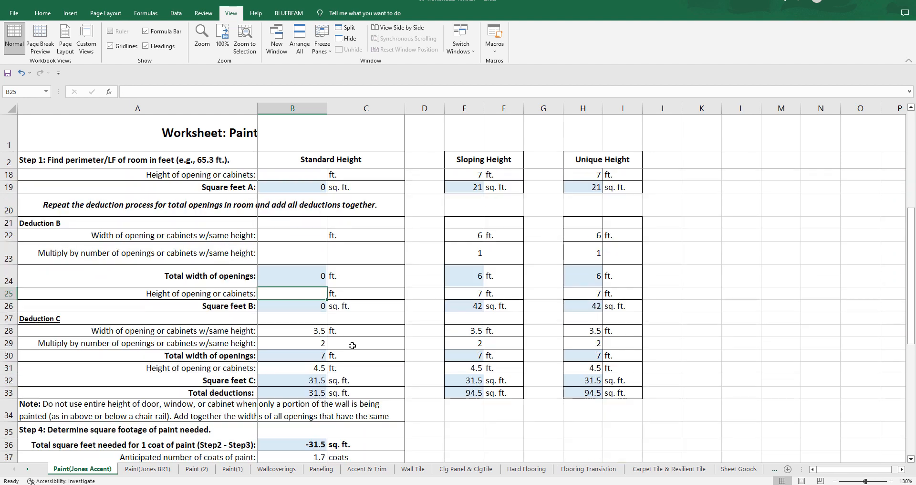
{"action": "left_click", "coordinate": [317, 332]}
{"action": "key", "text": "Delete"}
{"action": "left_click", "coordinate": [320, 345]}
{"action": "key", "text": "Delete"}
{"action": "left_click", "coordinate": [320, 367]}
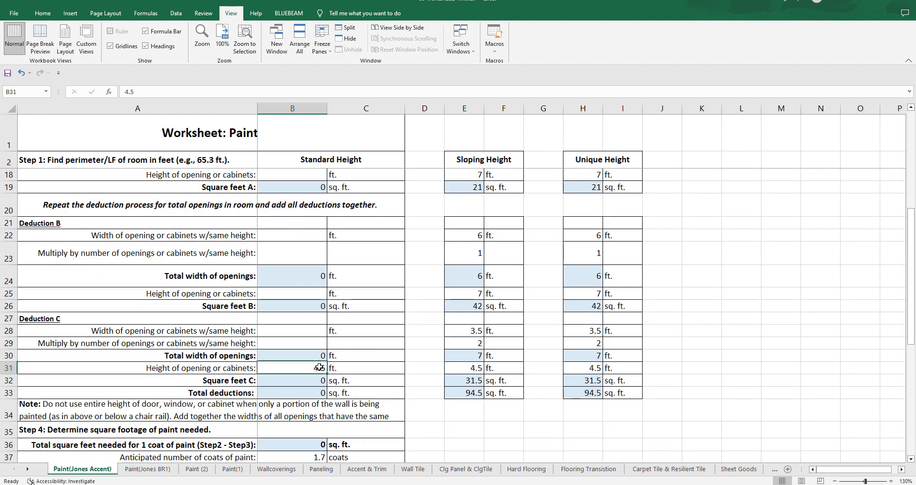
{"action": "key", "text": "Delete"}
Step: Review the Sloping Height and Unique Height columns beside the row labels, from the wall lengths in Step 1 through the deductions in Step 3
{"action": "scroll", "coordinate": [320, 367], "scroll_direction": "down", "scroll_amount": 2}
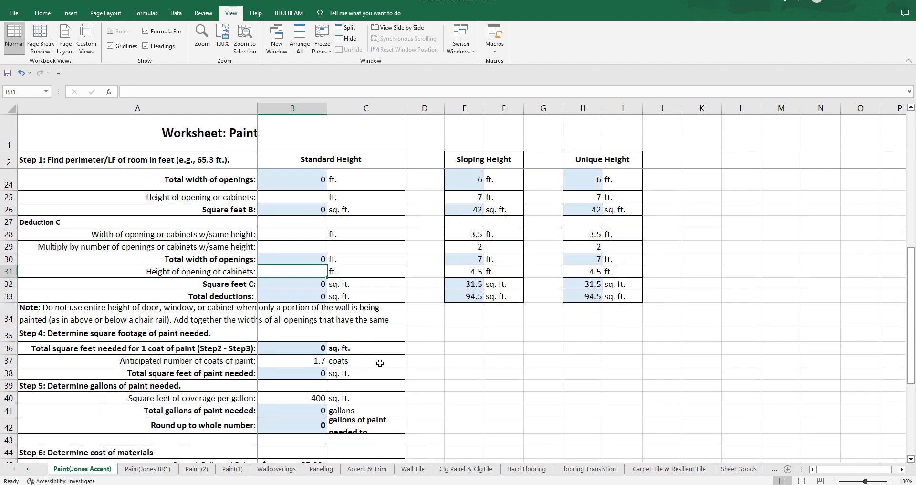
{"action": "scroll", "coordinate": [370, 353], "scroll_direction": "up", "scroll_amount": 7}
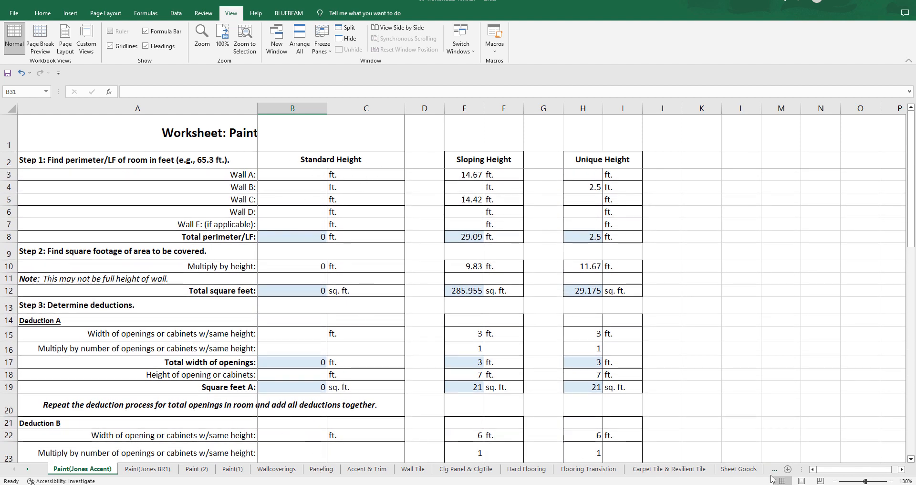
{"action": "left_click", "coordinate": [902, 470]}
{"action": "left_click", "coordinate": [902, 470]}
{"action": "left_click", "coordinate": [902, 470]}
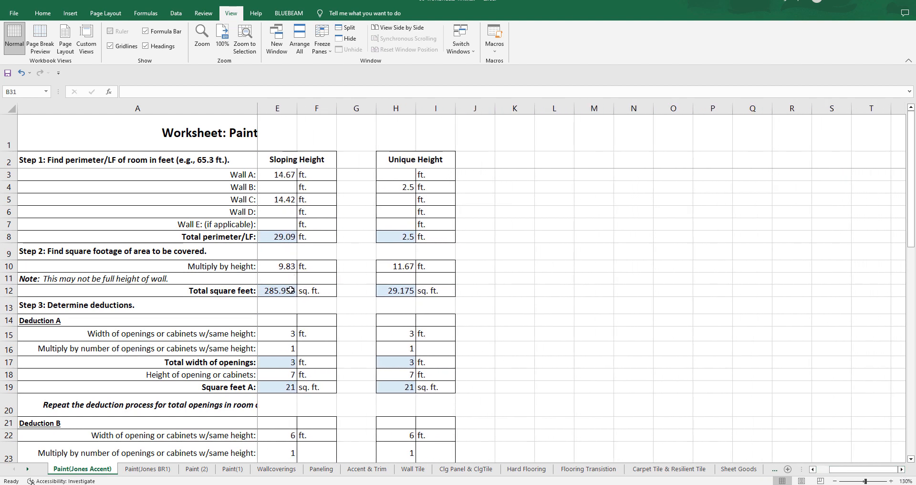
{"action": "scroll", "coordinate": [299, 291], "scroll_direction": "down", "scroll_amount": 2}
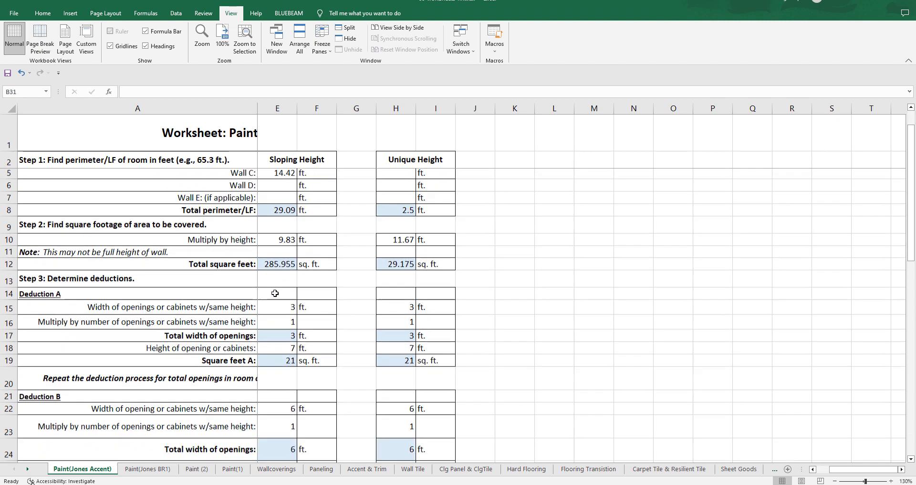
{"action": "scroll", "coordinate": [286, 286], "scroll_direction": "down", "scroll_amount": 1}
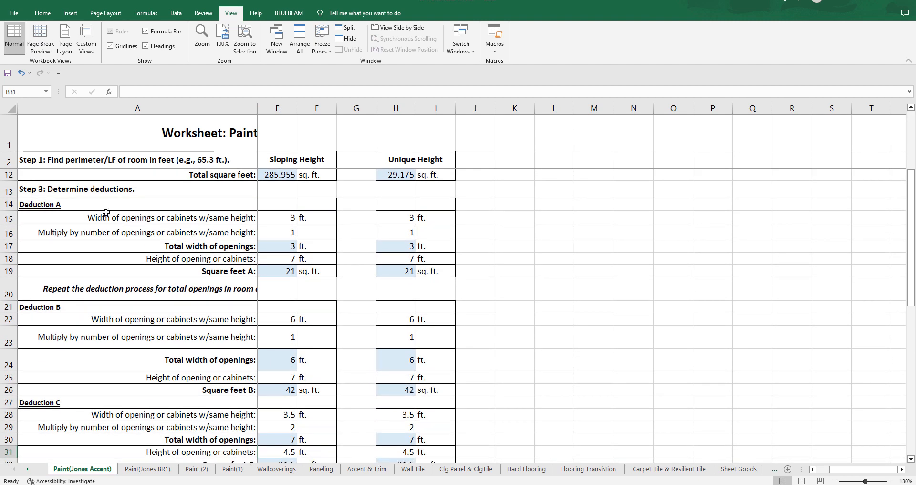
{"action": "scroll", "coordinate": [334, 223], "scroll_direction": "up", "scroll_amount": 2}
{"action": "scroll", "coordinate": [335, 223], "scroll_direction": "up", "scroll_amount": 1}
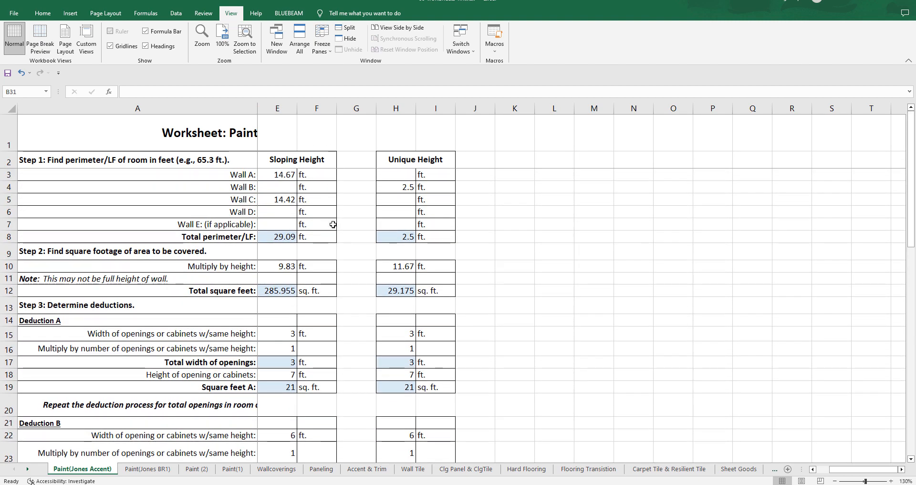
Step: Set the Deduction A height of opening under Sloping Height (E18) to 6.67 ft
{"action": "scroll", "coordinate": [305, 195], "scroll_direction": "down", "scroll_amount": 4}
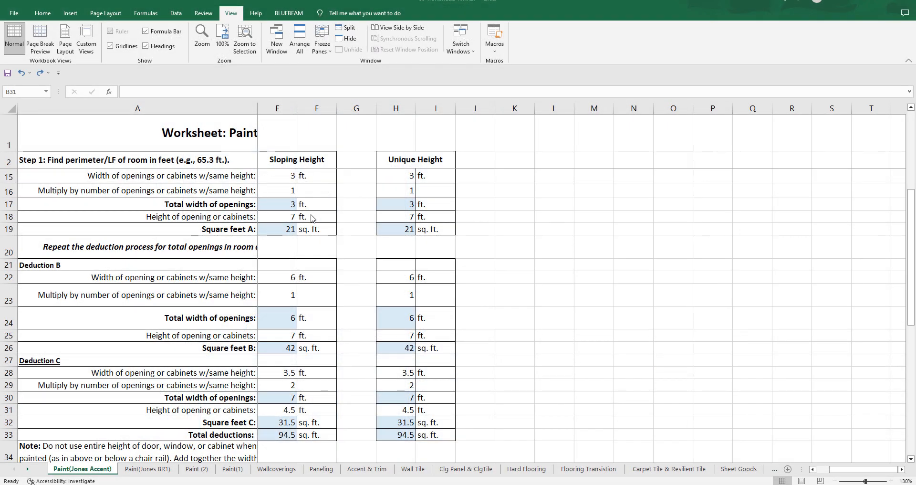
{"action": "left_click", "coordinate": [286, 177]}
{"action": "left_click", "coordinate": [286, 193]}
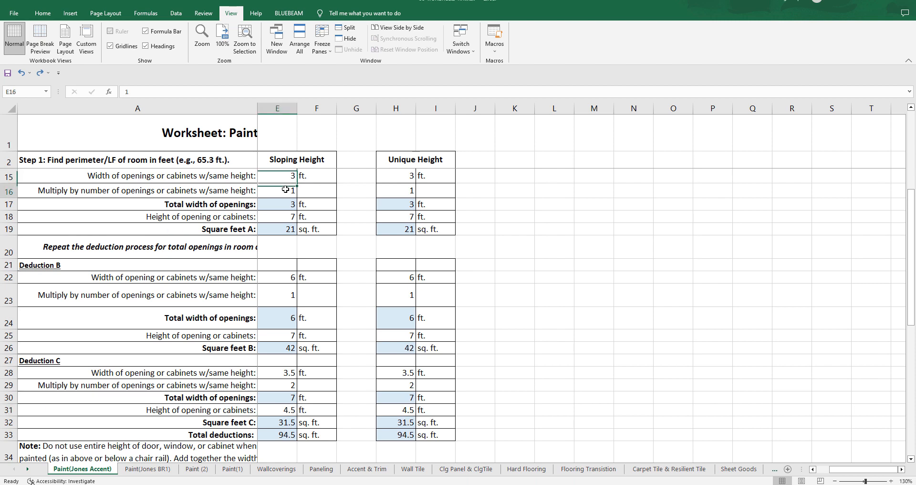
{"action": "left_click", "coordinate": [286, 216]}
{"action": "double_click", "coordinate": [287, 217]}
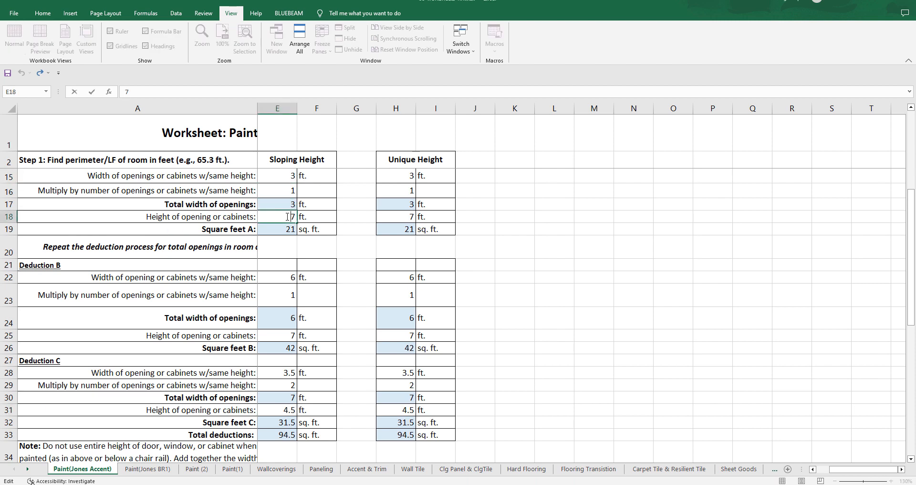
{"action": "type", "text": "6.67"}
{"action": "left_click", "coordinate": [288, 277]}
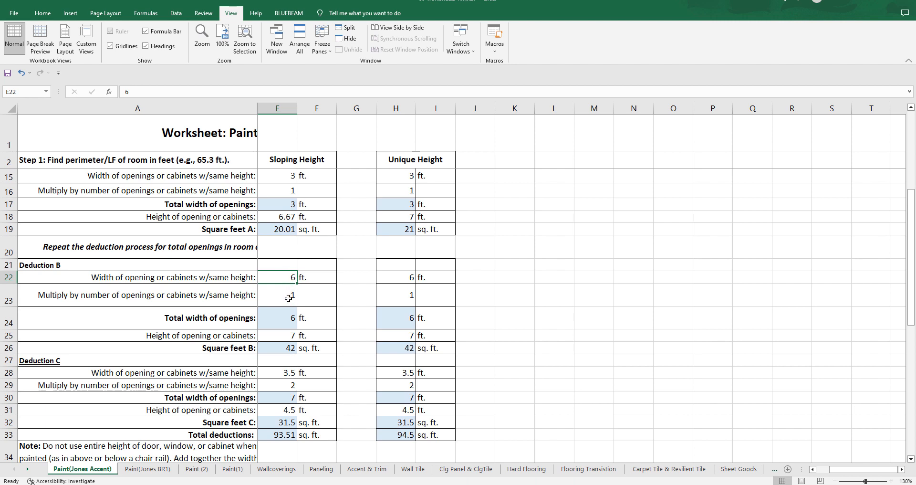
Step: Set the Deduction B height of opening under Sloping Height (E25) to 6.67 ft
{"action": "left_click", "coordinate": [291, 337]}
{"action": "type", "text": "6.6"}
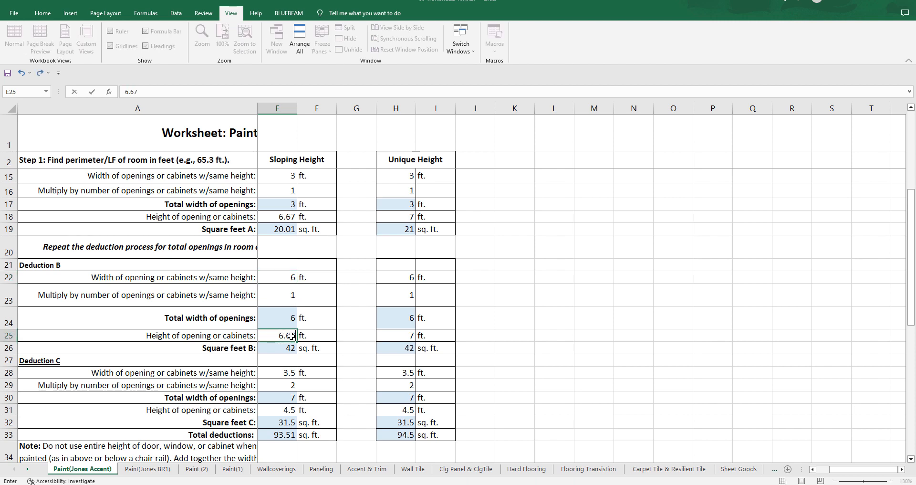
{"action": "key", "text": "Return"}
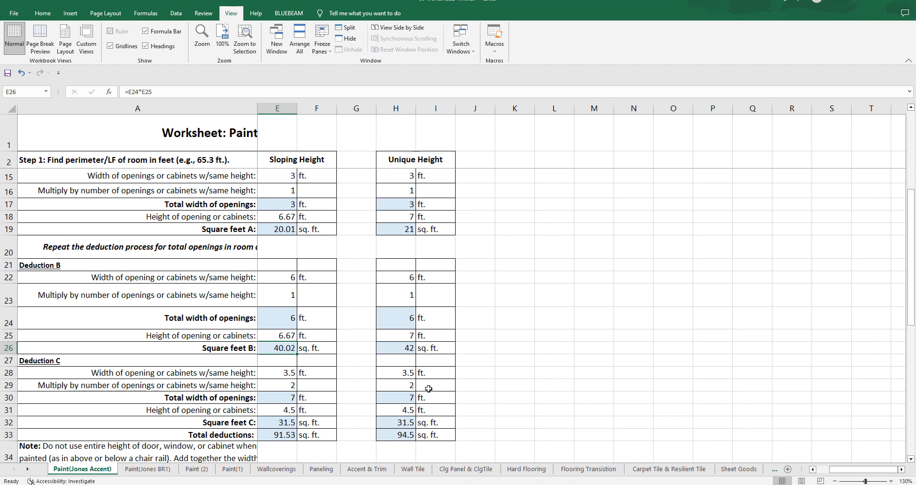
Step: Set the Sloping Height Deduction C values to width 5 ft, number of openings 1 and height 5 ft (E28, E29 and E31)
{"action": "left_click", "coordinate": [284, 374]}
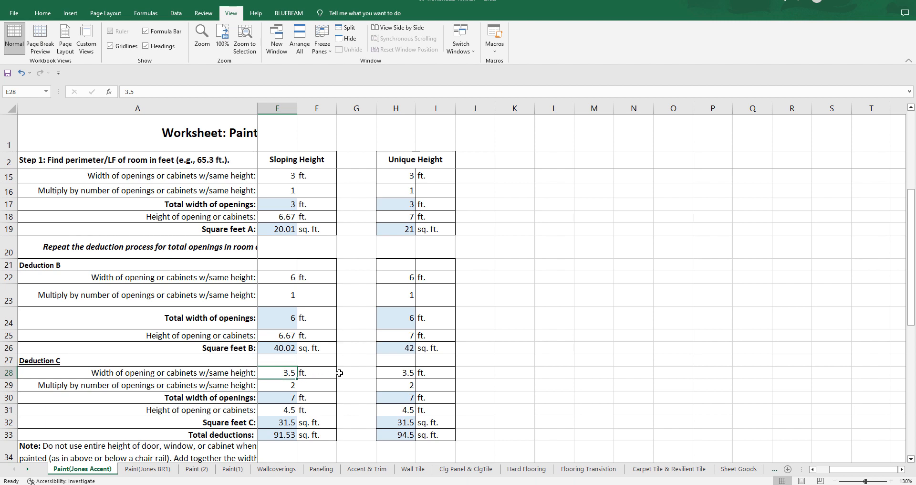
{"action": "type", "text": "5"}
{"action": "left_click", "coordinate": [283, 386]}
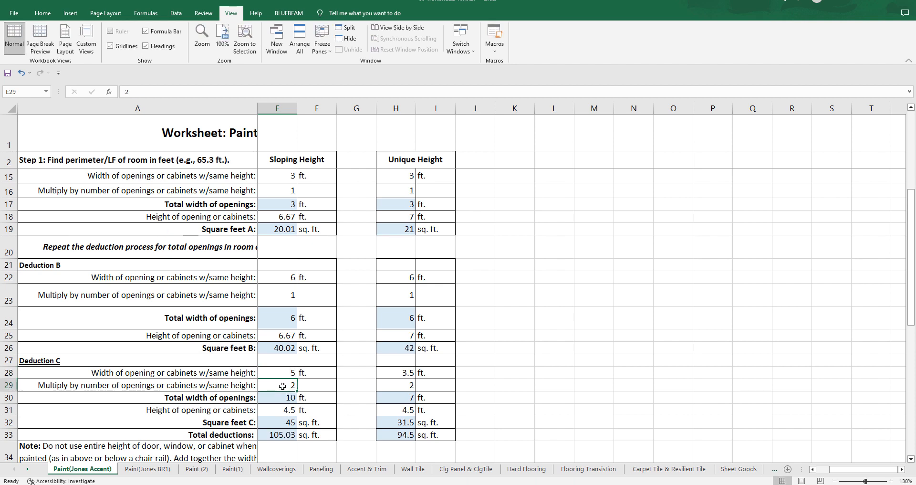
{"action": "key", "text": "ctrl+z"}
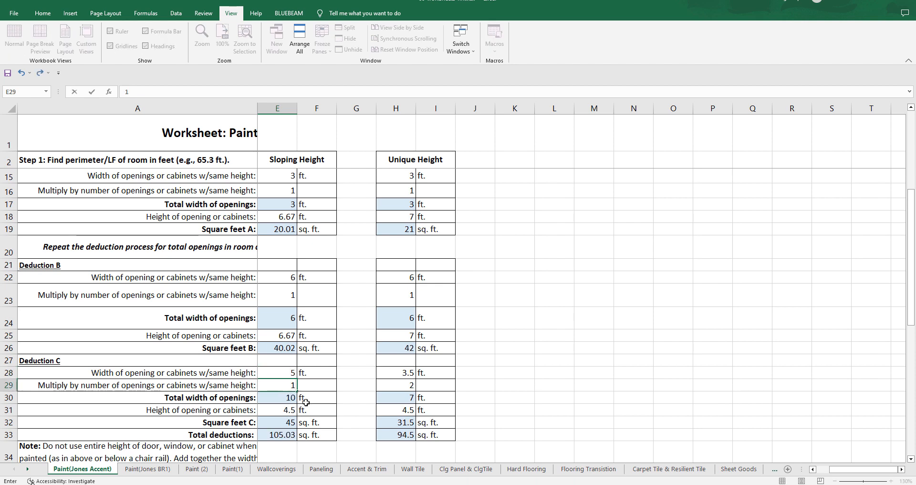
{"action": "key", "text": "ctrl+z"}
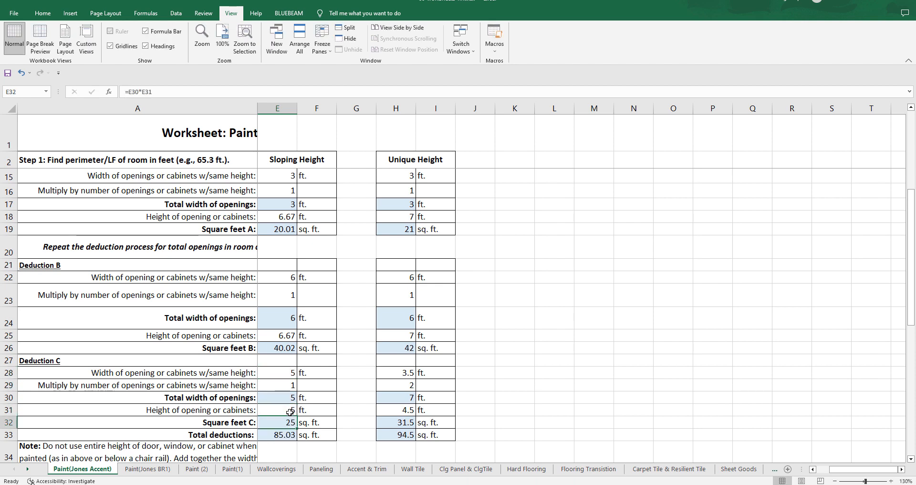
Step: Review the Sloping Height deductions and inspect the Total deductions formula in E33
{"action": "scroll", "coordinate": [301, 415], "scroll_direction": "down", "scroll_amount": 1}
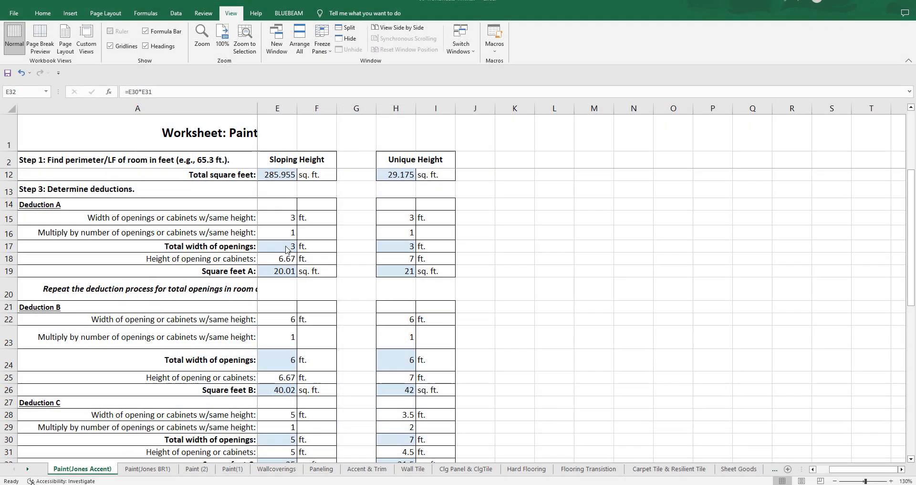
{"action": "scroll", "coordinate": [303, 389], "scroll_direction": "down", "scroll_amount": 1}
{"action": "scroll", "coordinate": [303, 389], "scroll_direction": "down", "scroll_amount": 2}
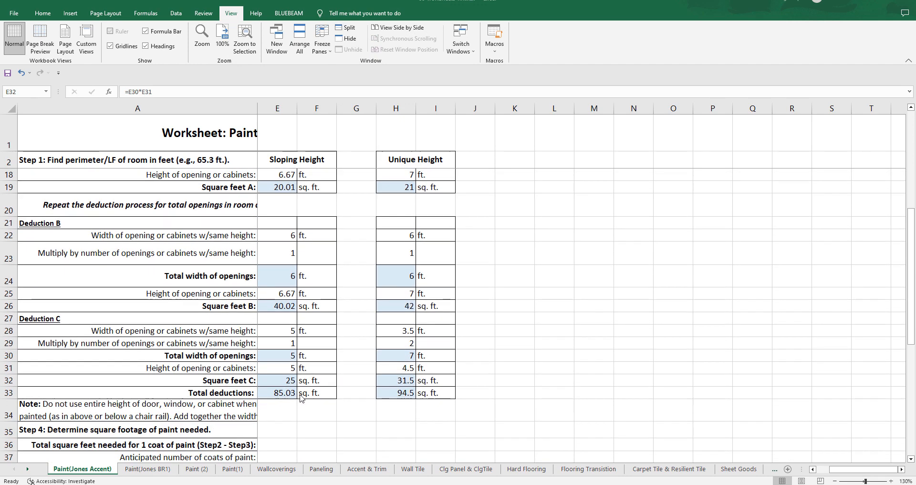
{"action": "double_click", "coordinate": [278, 393]}
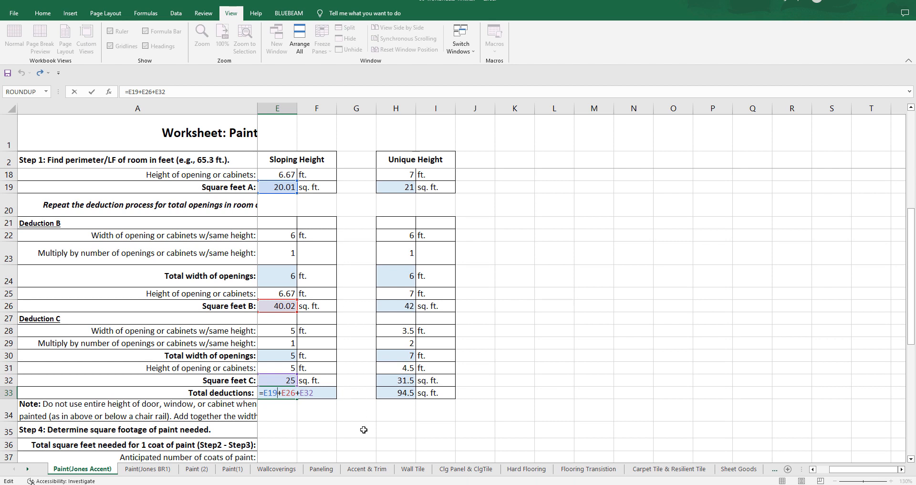
{"action": "key", "text": "ctrl+Return"}
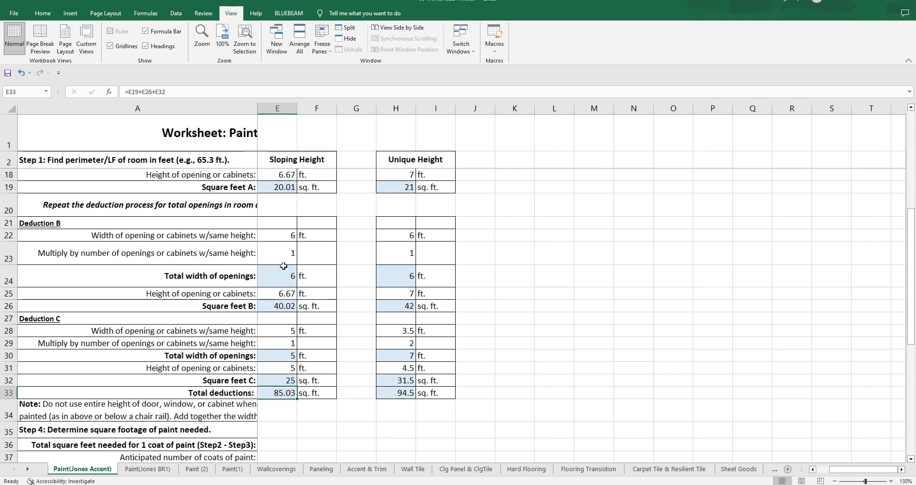
Step: Clear the Deduction A width, number of openings and height under Unique Height (H15, H16 and H18)
{"action": "scroll", "coordinate": [482, 358], "scroll_direction": "up", "scroll_amount": 2}
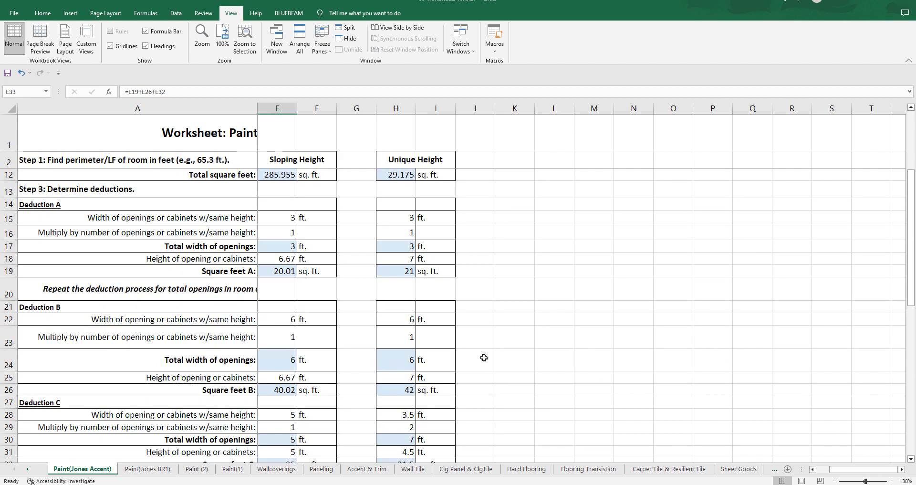
{"action": "left_click", "coordinate": [902, 470]}
{"action": "left_click", "coordinate": [902, 469]}
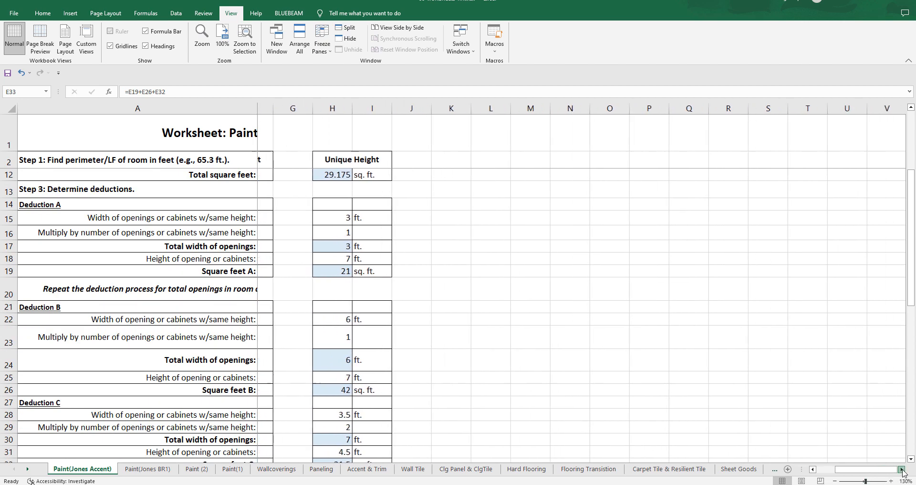
{"action": "left_click", "coordinate": [902, 469]}
{"action": "left_click", "coordinate": [281, 219]}
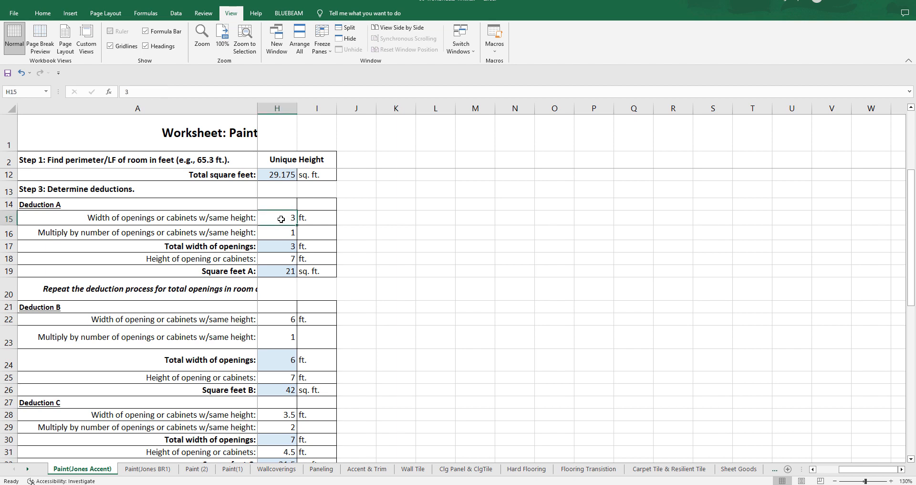
{"action": "key", "text": "Delete"}
{"action": "left_click", "coordinate": [283, 230]}
{"action": "key", "text": "Delete"}
{"action": "left_click", "coordinate": [285, 256]}
{"action": "key", "text": "Delete"}
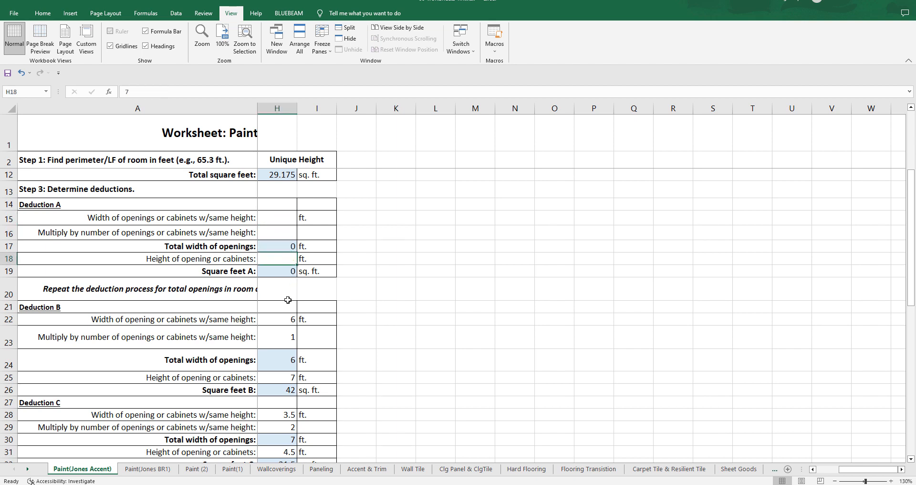
Step: Clear the Deduction B width, number of openings and height under Unique Height (H22, H23 and H25)
{"action": "left_click", "coordinate": [284, 320]}
{"action": "key", "text": "Delete"}
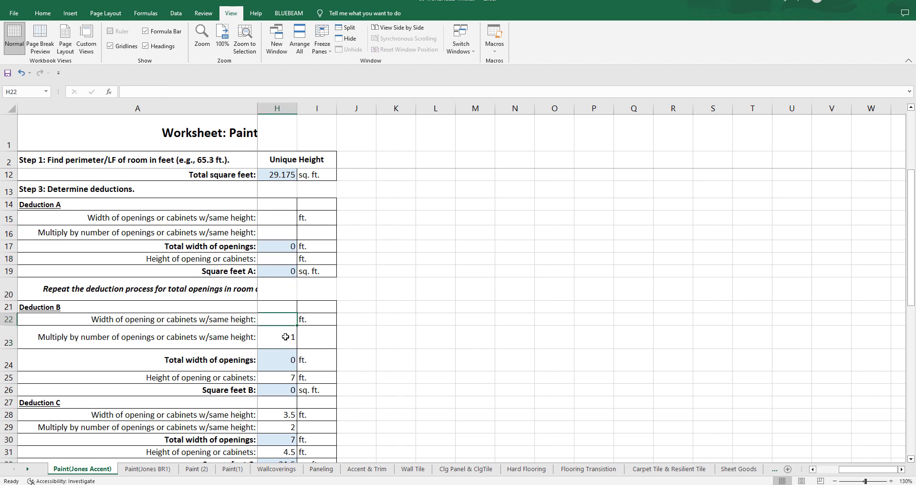
{"action": "left_click", "coordinate": [285, 337]}
{"action": "key", "text": "Delete"}
{"action": "left_click", "coordinate": [288, 377]}
{"action": "key", "text": "Delete"}
Step: Clear the Deduction C width, number of openings and height under Unique Height (H28, H29 and H31)
{"action": "scroll", "coordinate": [288, 376], "scroll_direction": "down", "scroll_amount": 1}
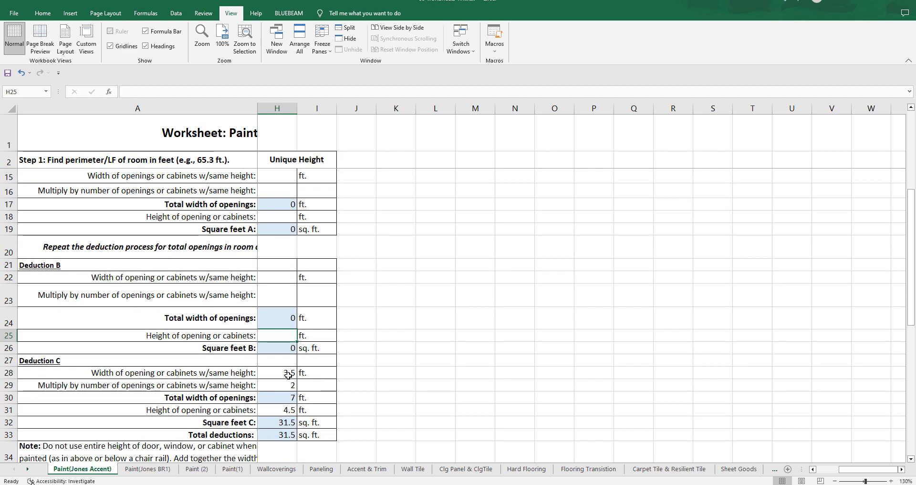
{"action": "left_click", "coordinate": [289, 375]}
{"action": "key", "text": "Delete"}
{"action": "left_click", "coordinate": [290, 386]}
{"action": "key", "text": "Delete"}
{"action": "left_click", "coordinate": [292, 409]}
{"action": "key", "text": "Delete"}
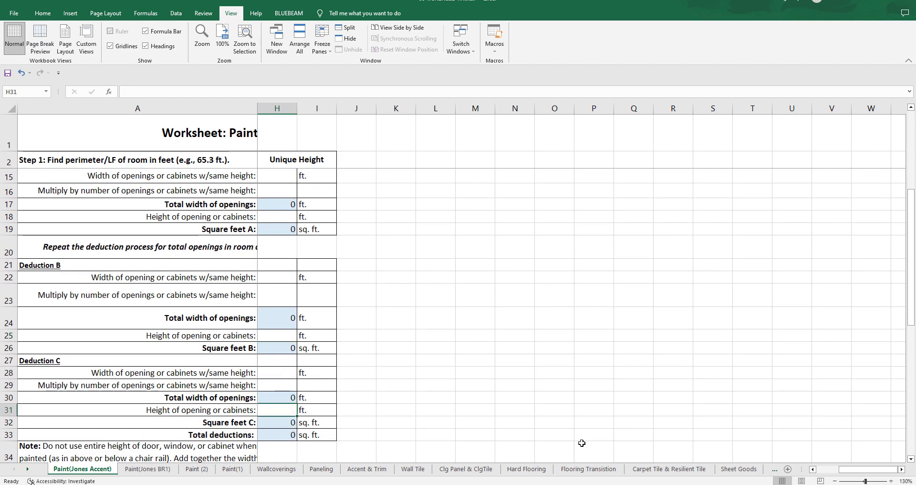
Step: Return to the Standard Height section and narrow its columns B and C
{"action": "left_click", "coordinate": [813, 469]}
{"action": "left_click", "coordinate": [813, 469]}
{"action": "left_click", "coordinate": [812, 469]}
{"action": "left_click", "coordinate": [813, 470]}
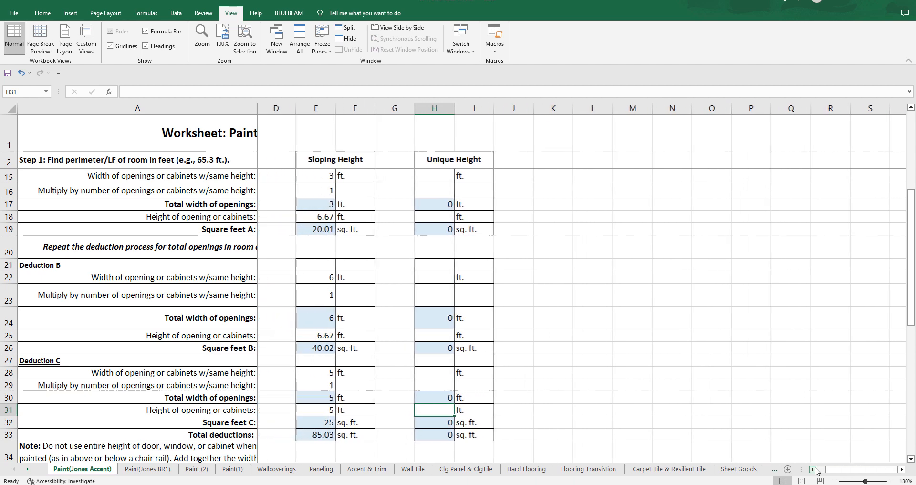
{"action": "left_click", "coordinate": [815, 470]}
{"action": "left_click", "coordinate": [816, 470]}
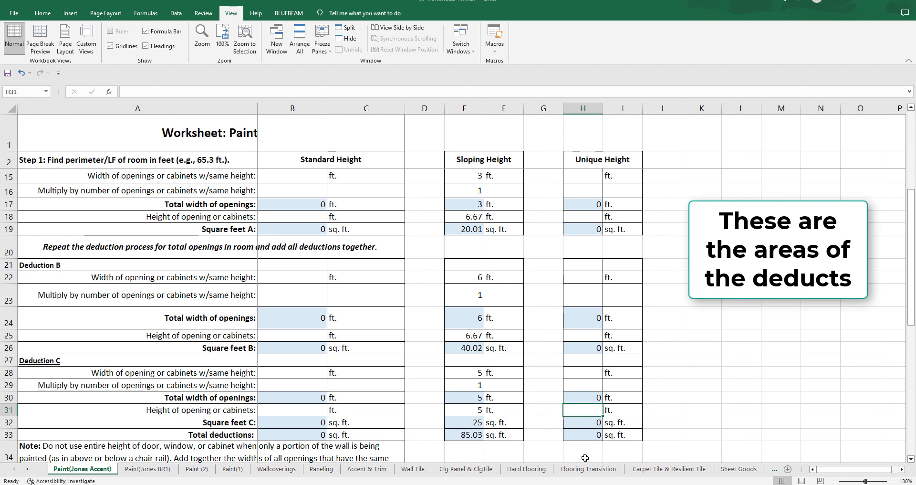
{"action": "left_click", "coordinate": [726, 440]}
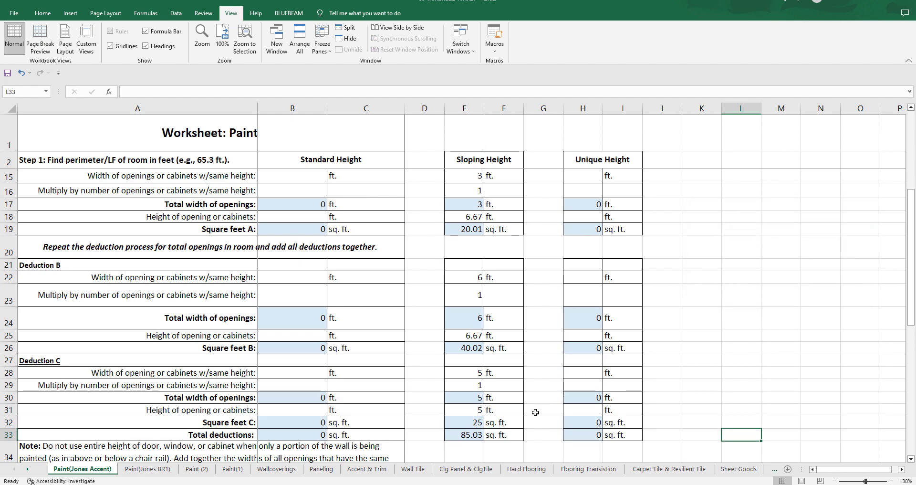
{"action": "left_click_drag", "start_coordinate": [405, 109], "coordinate": [399, 110]}
{"action": "left_click_drag", "start_coordinate": [301, 109], "coordinate": [309, 111]}
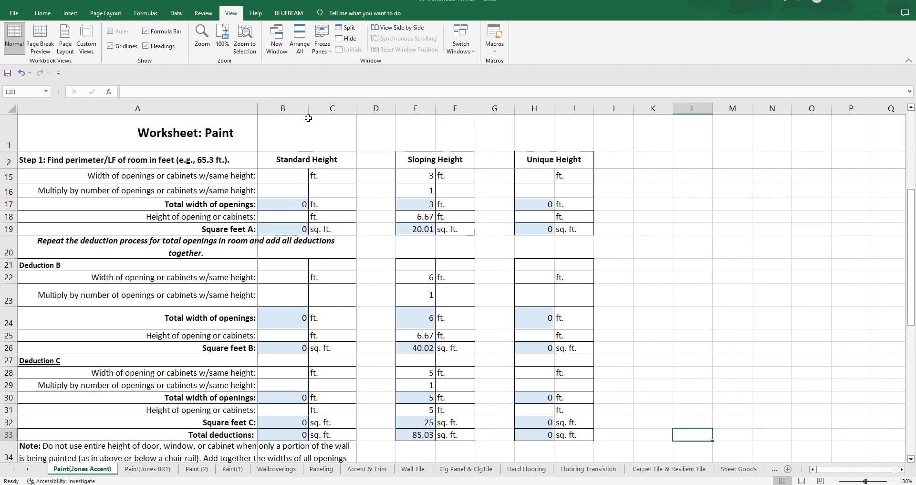
Step: Inspect the Standard Height formulas for total deductions (B33) and total square feet needed for one coat of paint (B36)
{"action": "scroll", "coordinate": [334, 188], "scroll_direction": "down", "scroll_amount": 4}
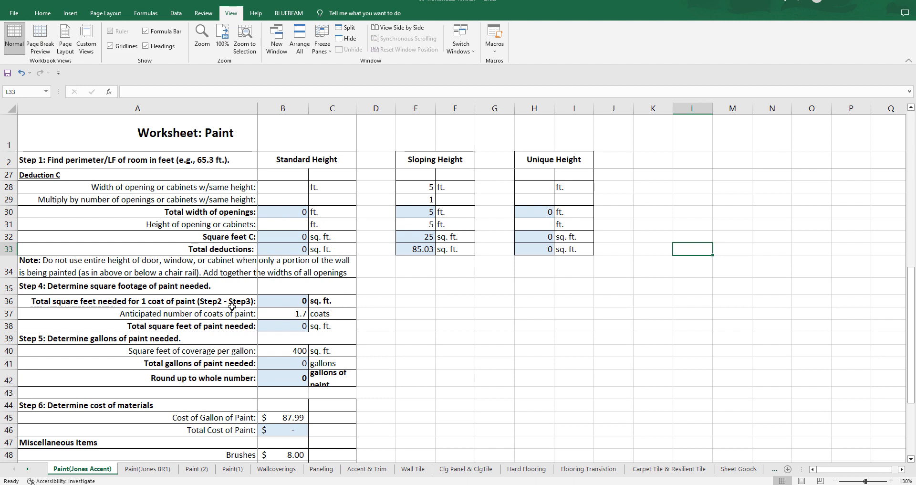
{"action": "left_click", "coordinate": [286, 301]}
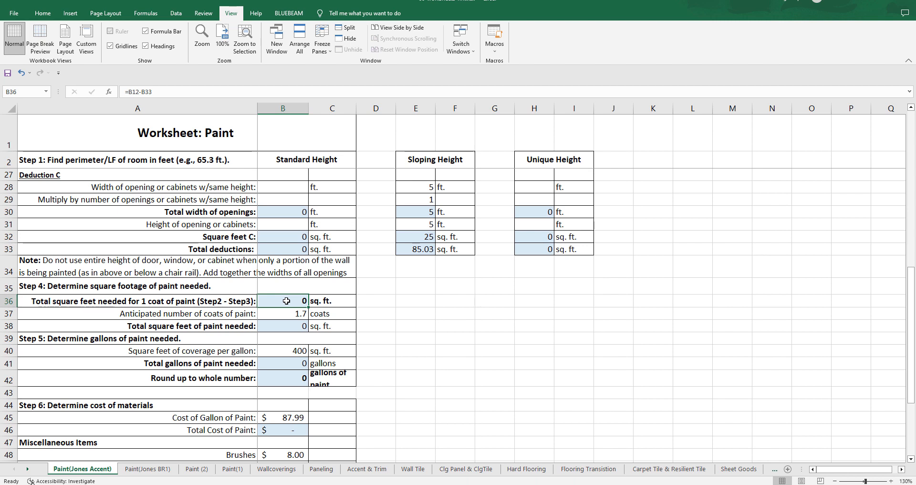
{"action": "left_click", "coordinate": [282, 249]}
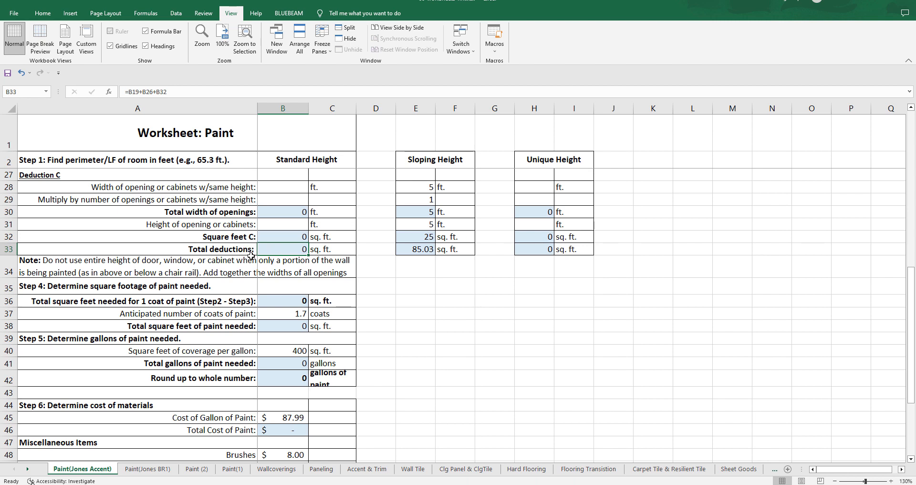
{"action": "left_click", "coordinate": [293, 302]}
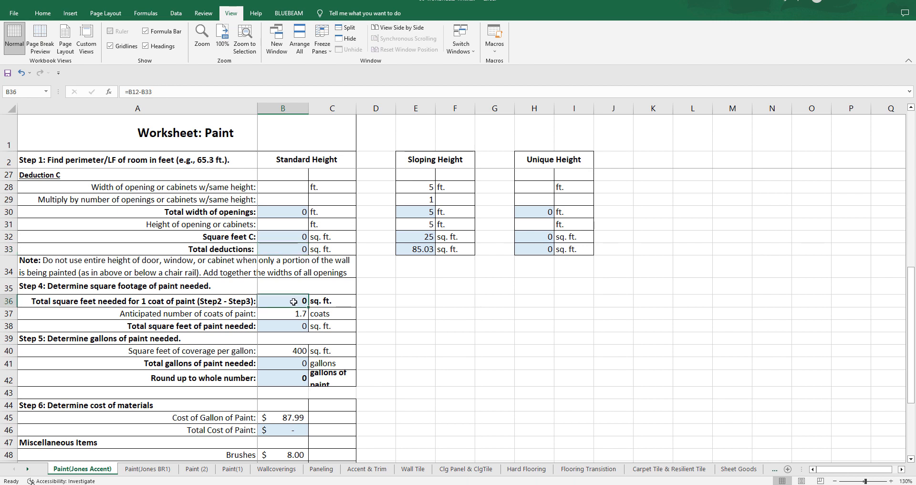
{"action": "double_click", "coordinate": [294, 301]}
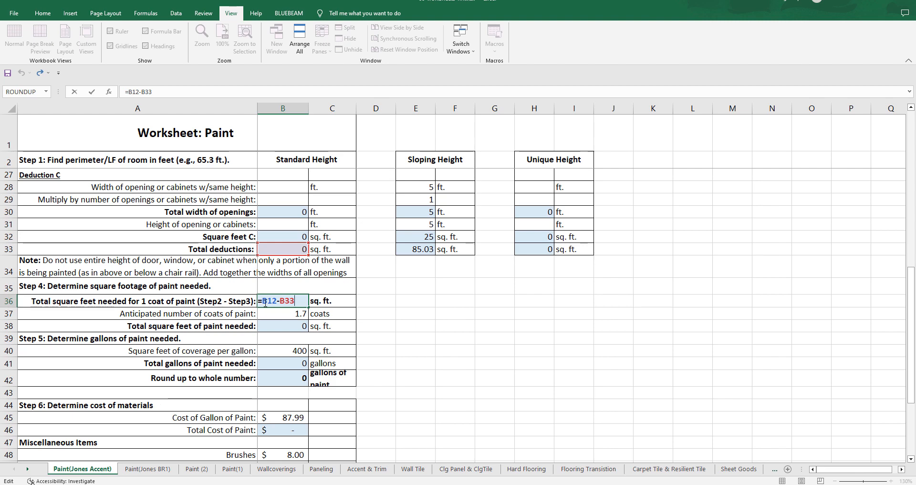
{"action": "key", "text": "Escape"}
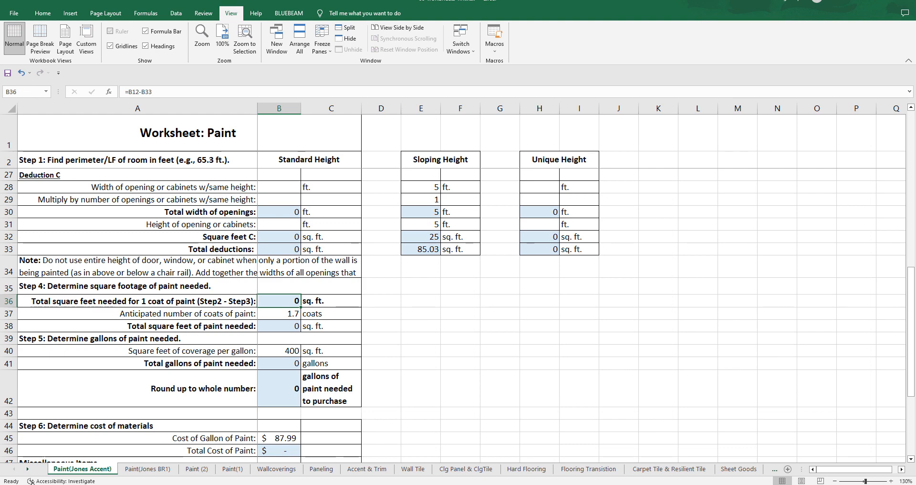
Step: Insert a blank row 13 between the Total square feet row and the Step 3 heading
{"action": "scroll", "coordinate": [233, 272], "scroll_direction": "up", "scroll_amount": 6}
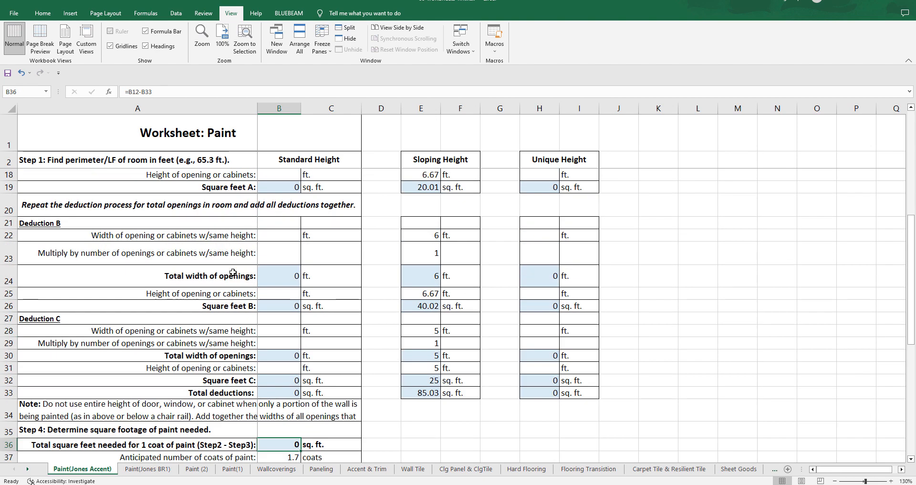
{"action": "scroll", "coordinate": [233, 272], "scroll_direction": "up", "scroll_amount": 1}
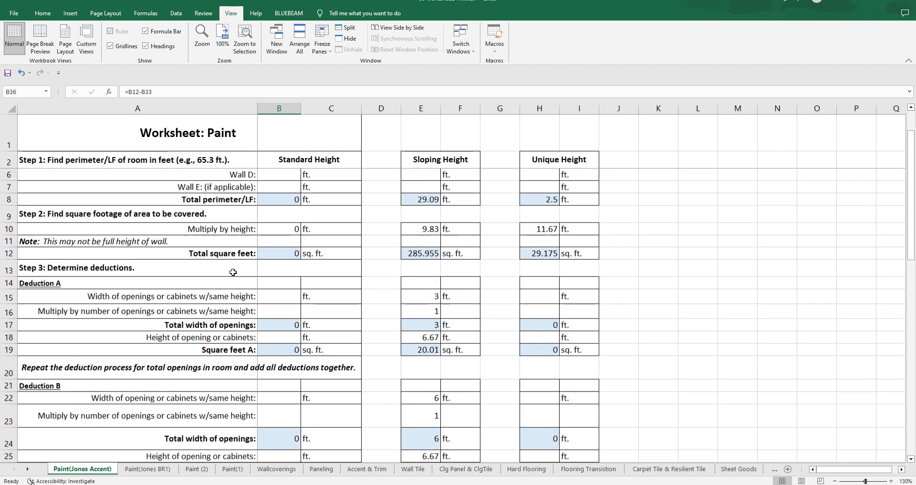
{"action": "scroll", "coordinate": [179, 276], "scroll_direction": "up", "scroll_amount": 1}
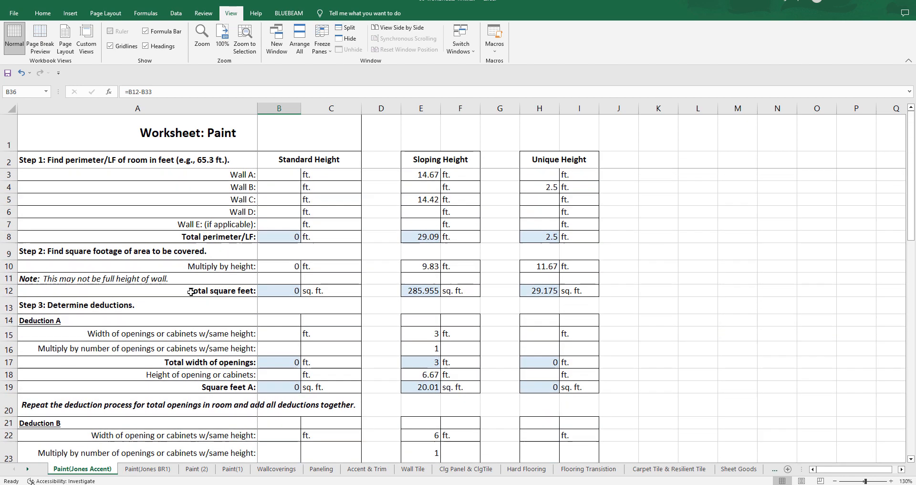
{"action": "left_click", "coordinate": [9, 308]}
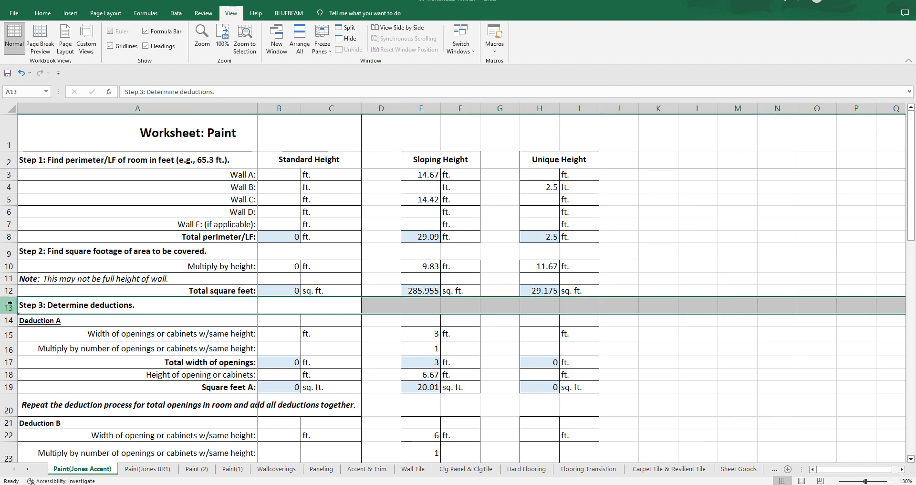
{"action": "right_click", "coordinate": [9, 304]}
{"action": "left_click", "coordinate": [36, 386]}
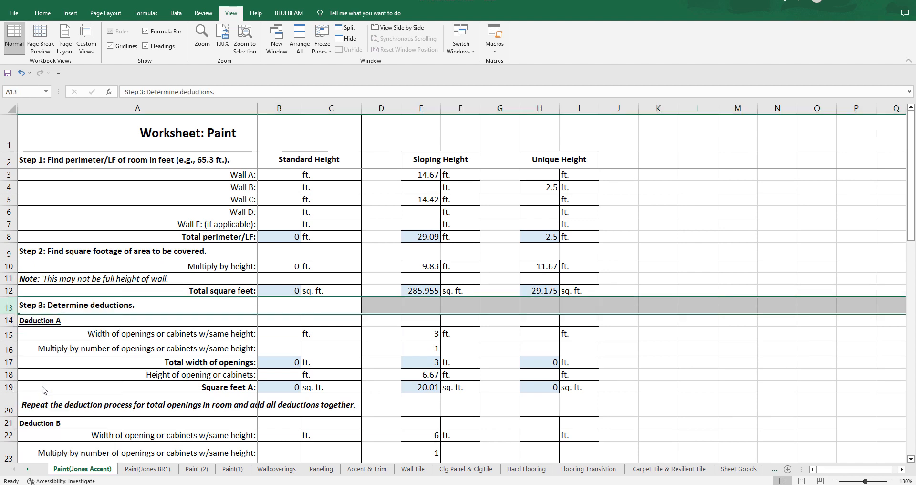
Step: Label cell A13 "Gross Square Footage of Walls:" and remove the blue shading from E13 and H13
{"action": "left_click", "coordinate": [143, 304]}
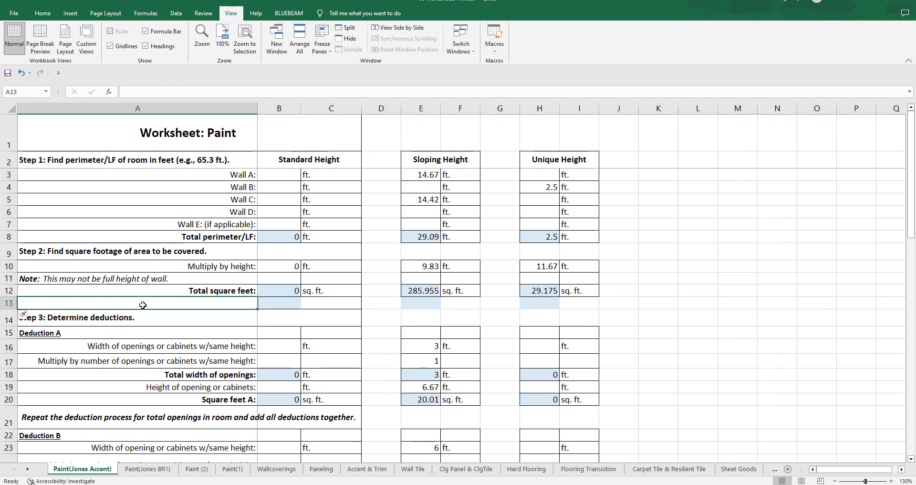
{"action": "type", "text": "Gros"}
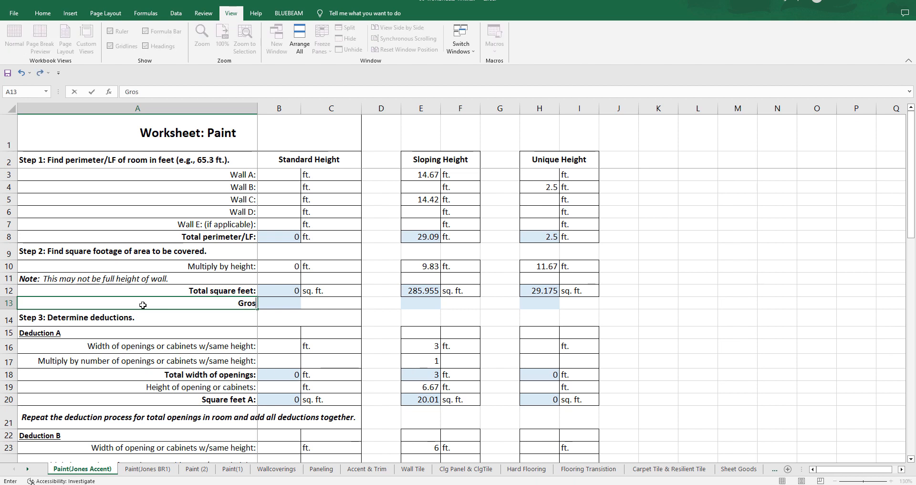
{"action": "type", "text": "s Square Footage"}
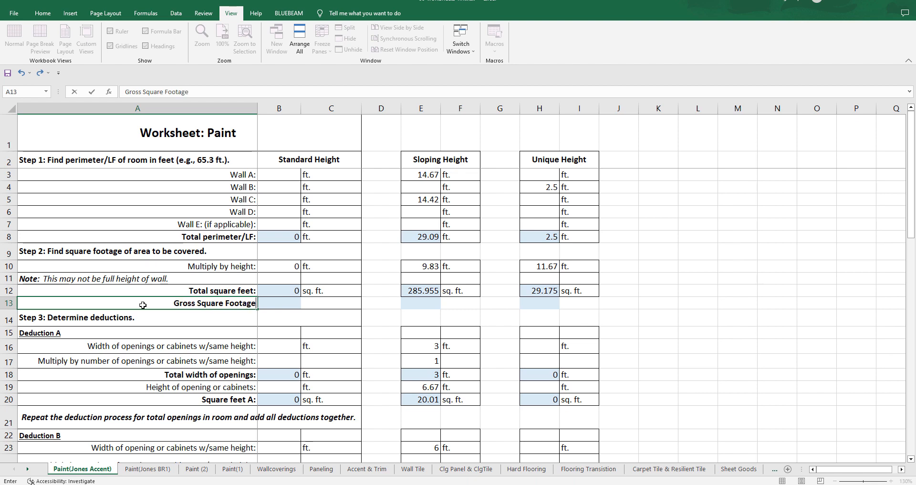
{"action": "type", "text": " of Walls"}
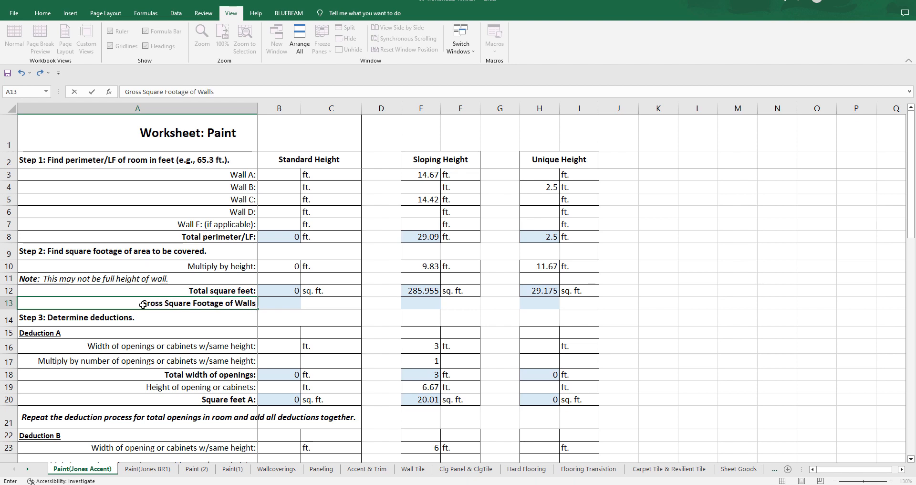
{"action": "key", "text": "Return"}
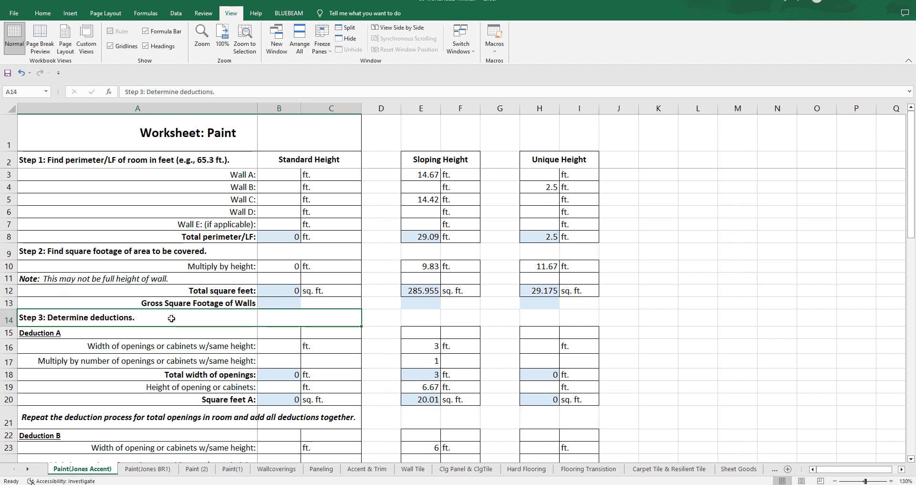
{"action": "double_click", "coordinate": [254, 304]}
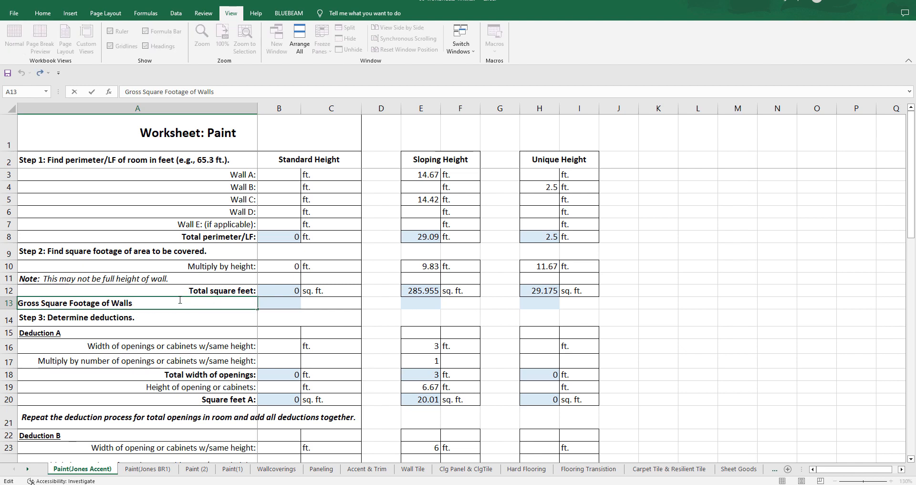
{"action": "left_click", "coordinate": [201, 324]}
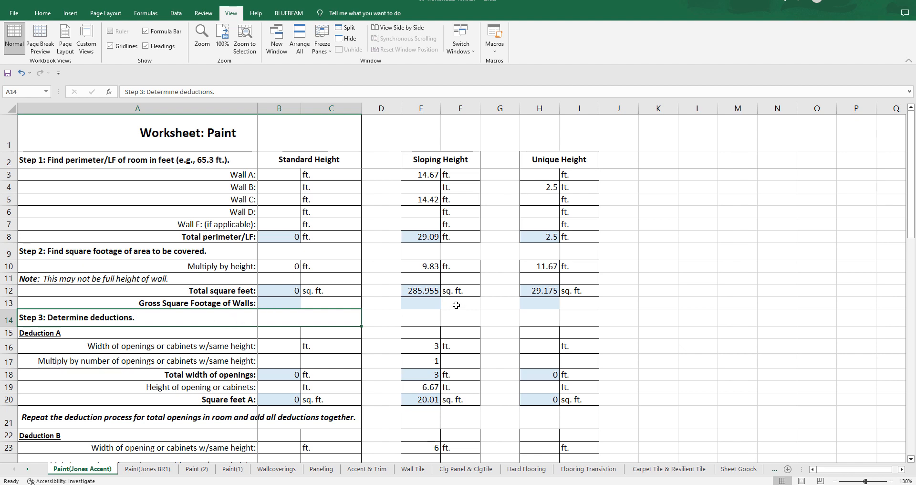
{"action": "left_click", "coordinate": [581, 305]}
{"action": "mouse_move", "coordinate": [601, 311]}
{"action": "left_mouse_down"}
{"action": "mouse_move", "coordinate": [370, 306]}
{"action": "mouse_move", "coordinate": [437, 300]}
{"action": "mouse_move", "coordinate": [543, 323]}
{"action": "mouse_move", "coordinate": [546, 304]}
{"action": "left_mouse_up"}
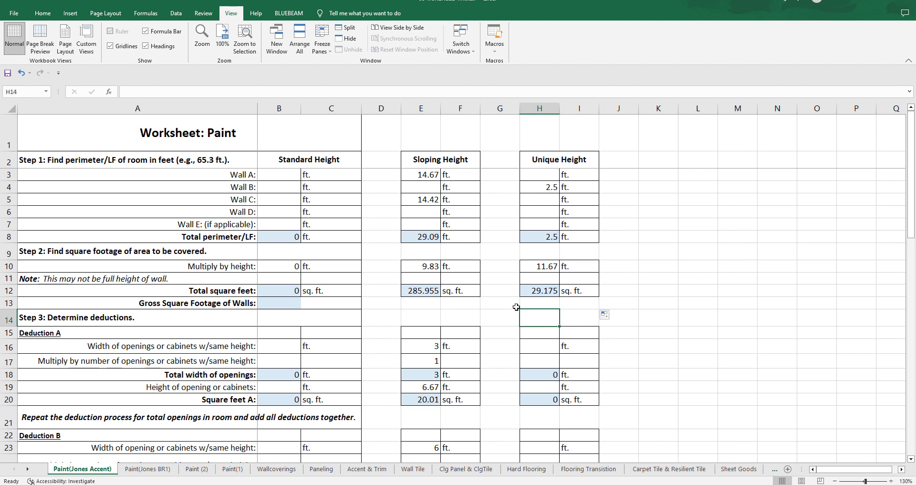
Step: Enter the formula =B12+E12+H12 in B13 to add the total square feet of all three height sections
{"action": "left_click", "coordinate": [292, 302]}
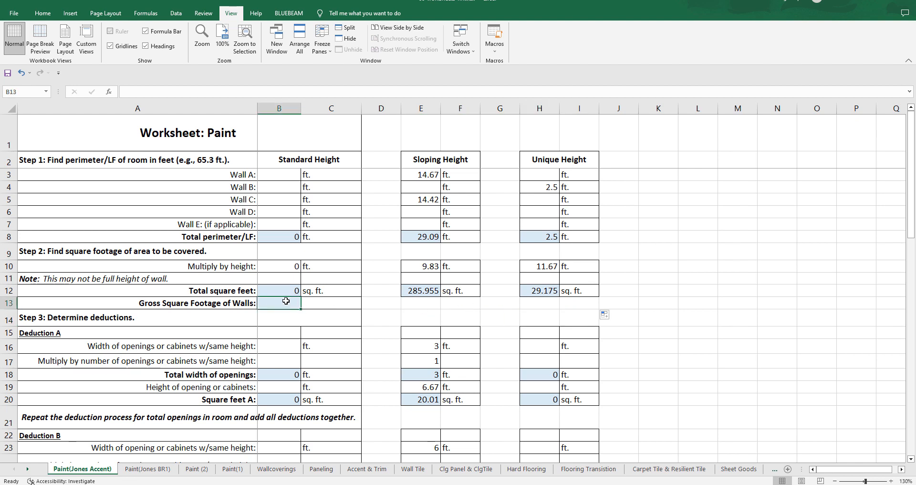
{"action": "type", "text": "="}
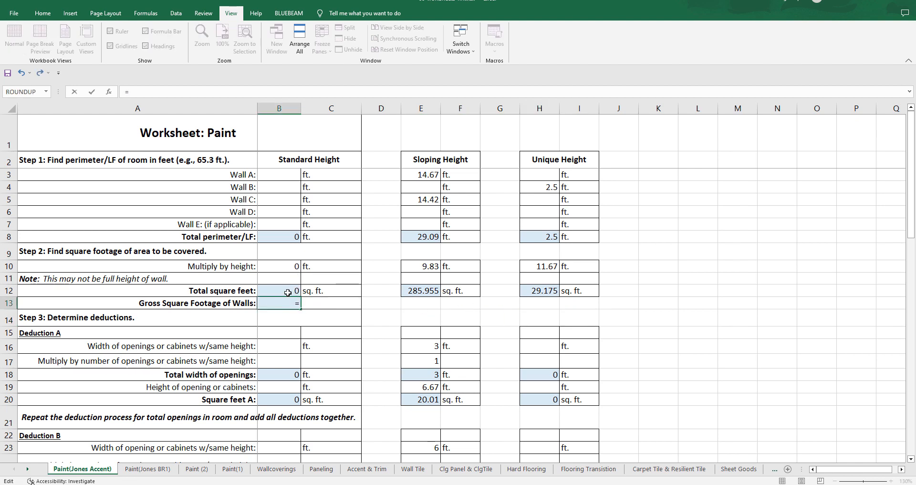
{"action": "left_click", "coordinate": [288, 292]}
{"action": "type", "text": "+"}
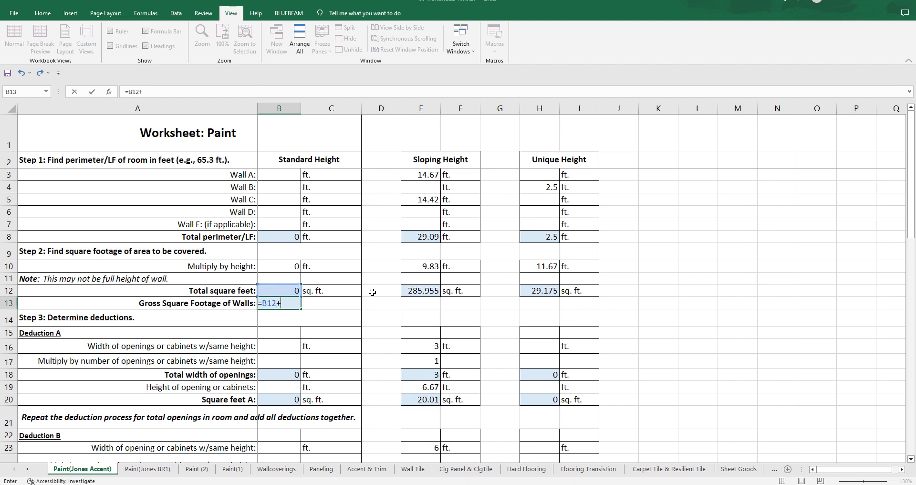
{"action": "left_click", "coordinate": [410, 292]}
{"action": "type", "text": "+"}
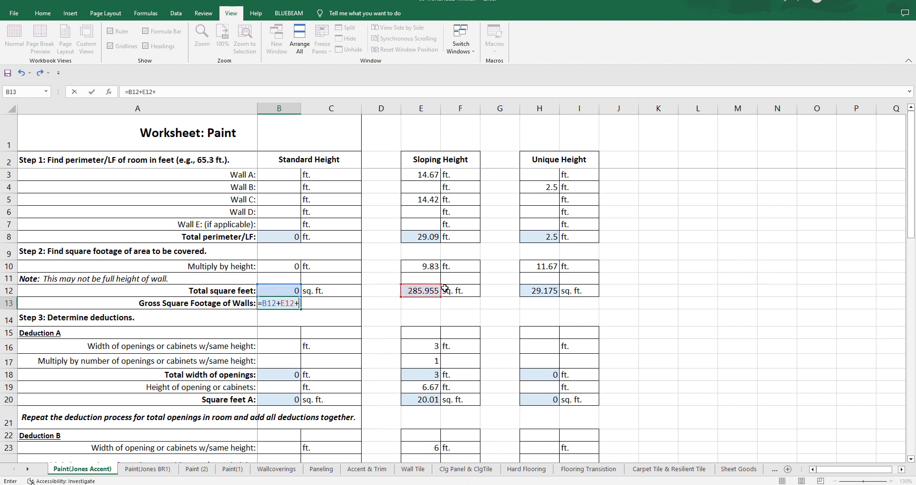
{"action": "left_click", "coordinate": [539, 293]}
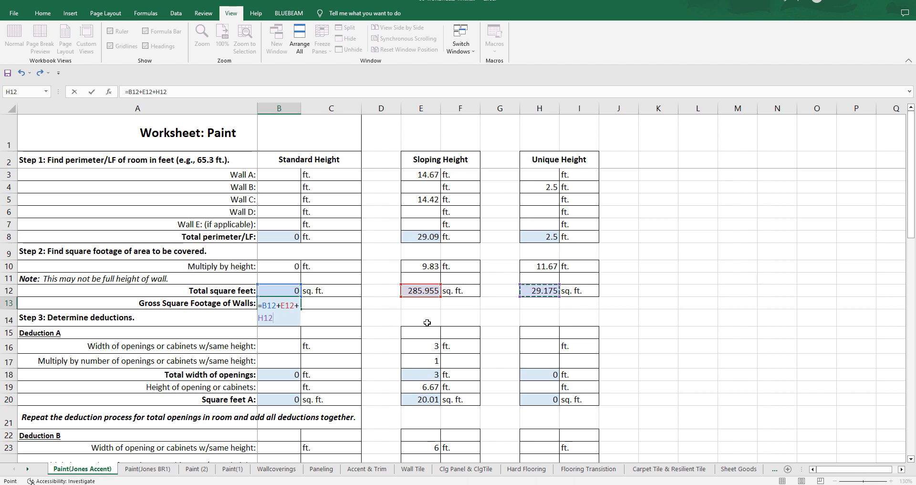
{"action": "key", "text": "Return"}
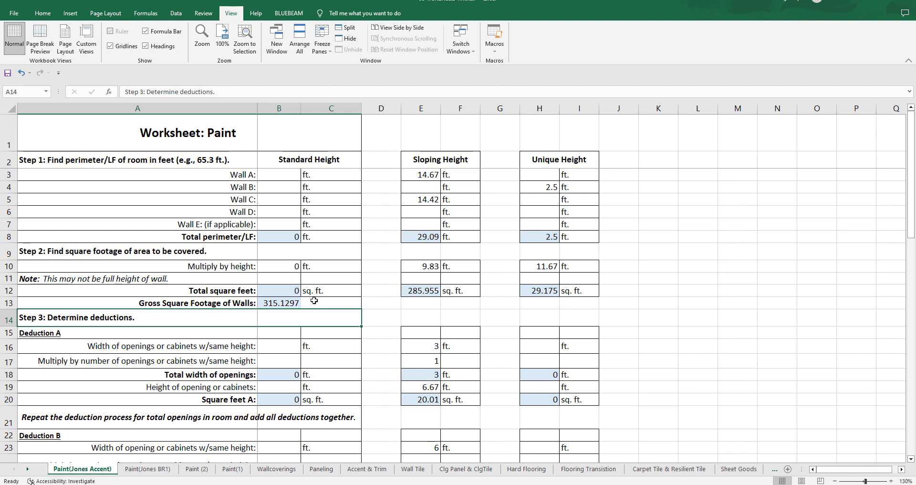
Step: Enter the unit "sq.ft." in C13 beside the gross square footage total
{"action": "left_click", "coordinate": [314, 300]}
{"action": "type", "text": "s"}
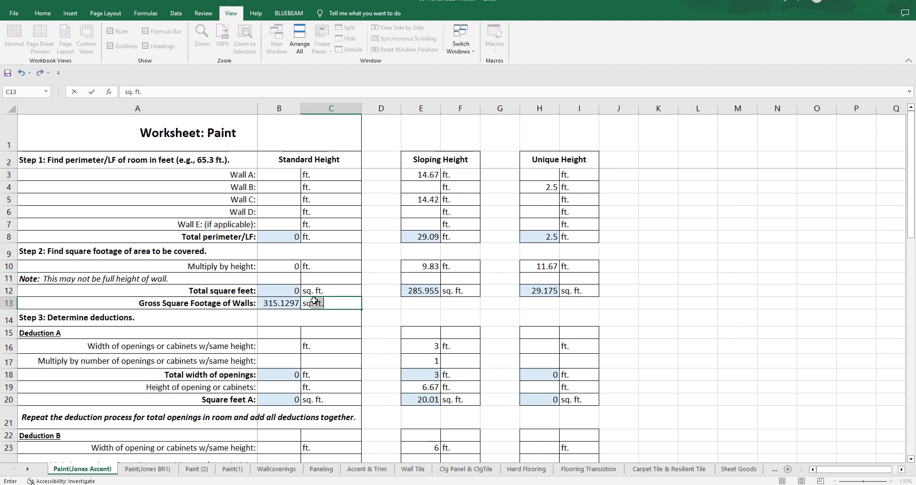
{"action": "type", "text": "q.ft."}
{"action": "left_click", "coordinate": [281, 303]}
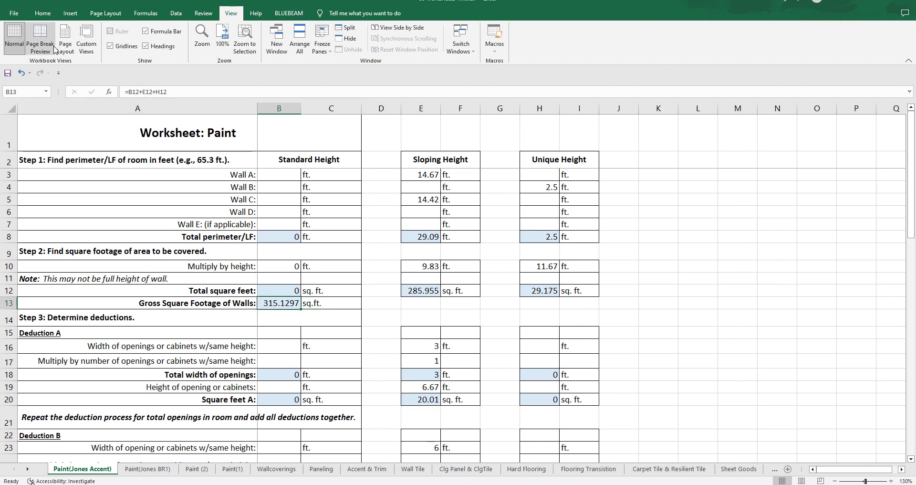
Step: Make the gross square footage value and its unit in B13:C13 bold
{"action": "left_click", "coordinate": [40, 14]}
{"action": "left_click", "coordinate": [398, 316]}
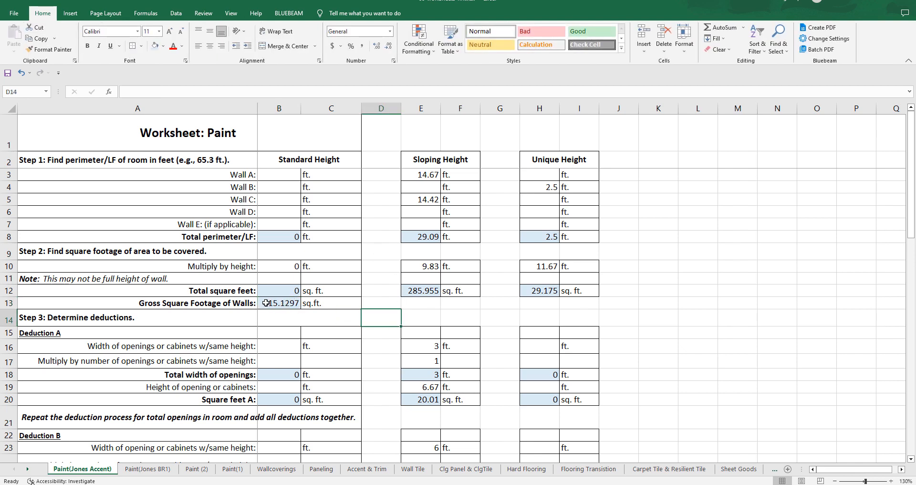
{"action": "left_click", "coordinate": [292, 303]}
{"action": "left_click_drag", "start_coordinate": [292, 304], "coordinate": [329, 304]}
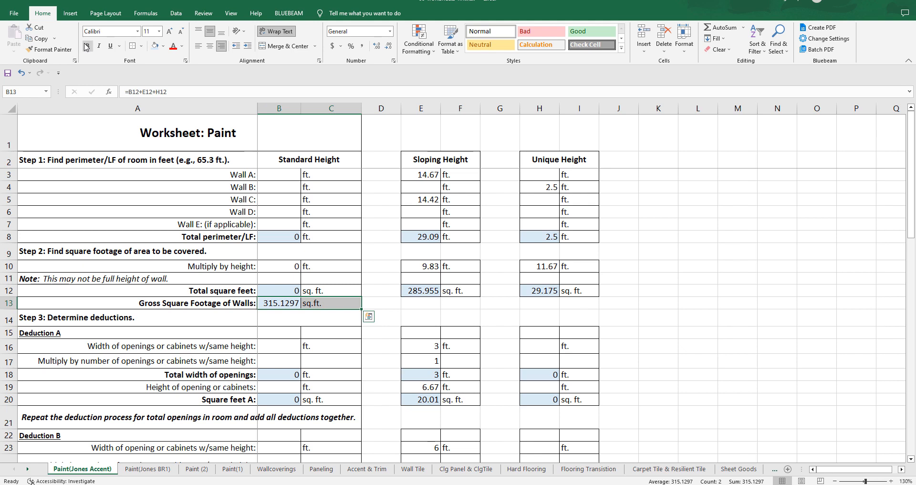
{"action": "key", "text": "ctrl+b"}
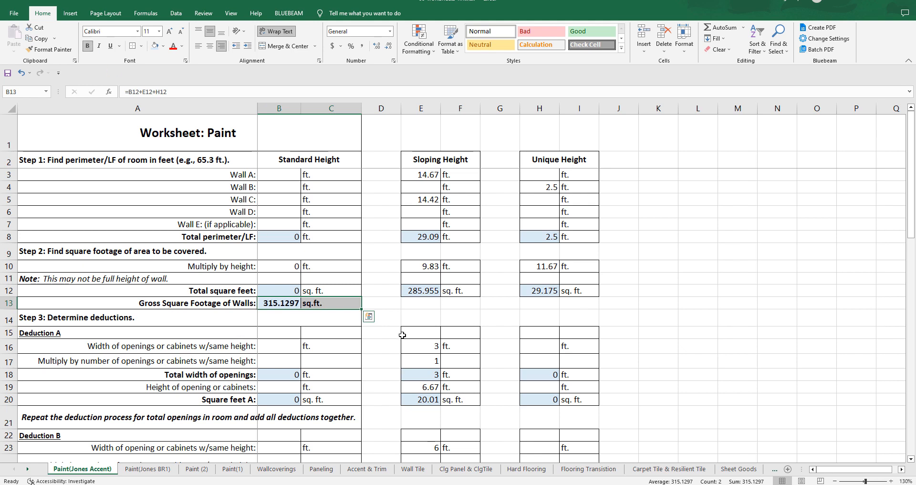
{"action": "left_click", "coordinate": [403, 335]}
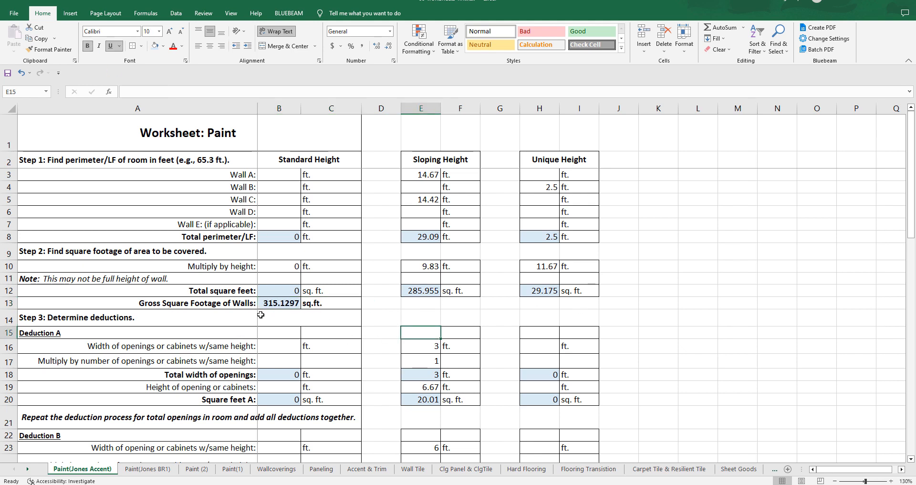
Step: Give the gross square footage cell B13 a darker blue fill than the other total cells
{"action": "left_click", "coordinate": [280, 304]}
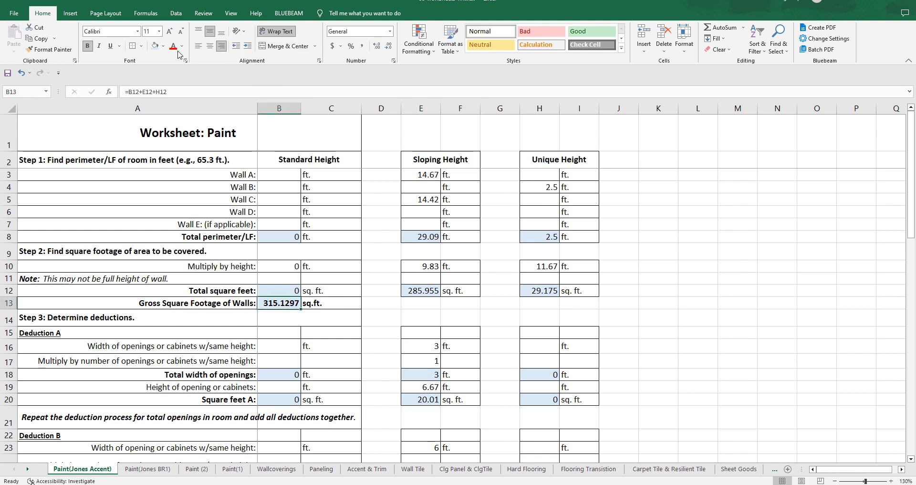
{"action": "left_click", "coordinate": [164, 46]}
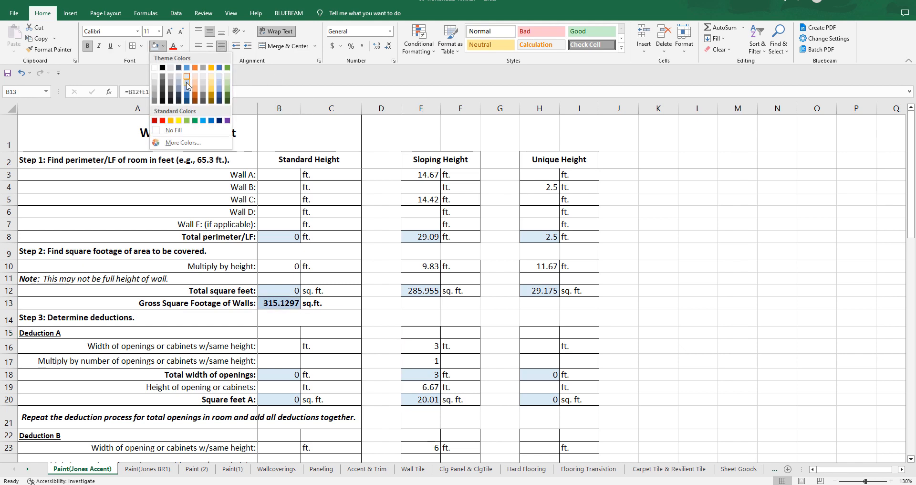
{"action": "left_click", "coordinate": [339, 239]}
{"action": "left_click", "coordinate": [386, 310]}
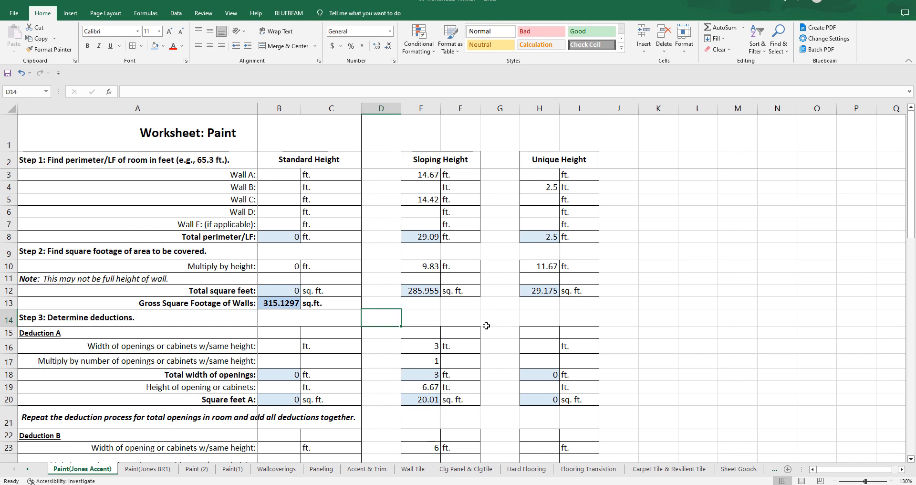
Step: Replace "Gross" with "Combined" in the A13 label so it reads "Combined Square Footage of Walls:"
{"action": "double_click", "coordinate": [159, 303]}
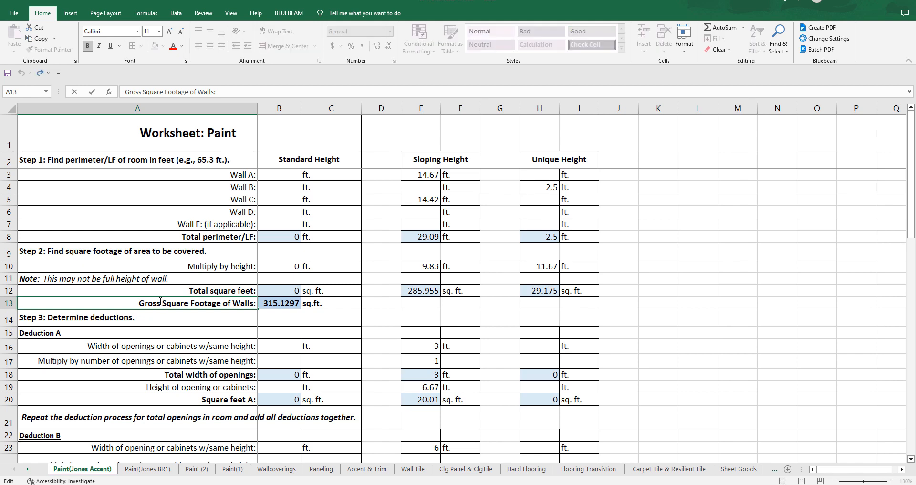
{"action": "left_click_drag", "start_coordinate": [161, 303], "coordinate": [127, 301]}
{"action": "type", "text": "Combined"}
{"action": "left_click", "coordinate": [683, 311]}
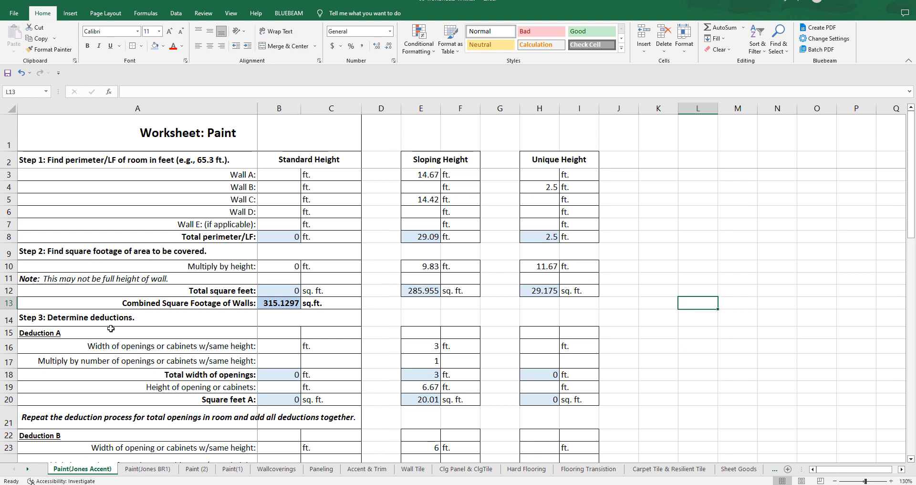
Step: Delete row 21 containing the note "Repeat the deduction process for total openings in room and add all deductions together."
{"action": "scroll", "coordinate": [111, 328], "scroll_direction": "down", "scroll_amount": 4}
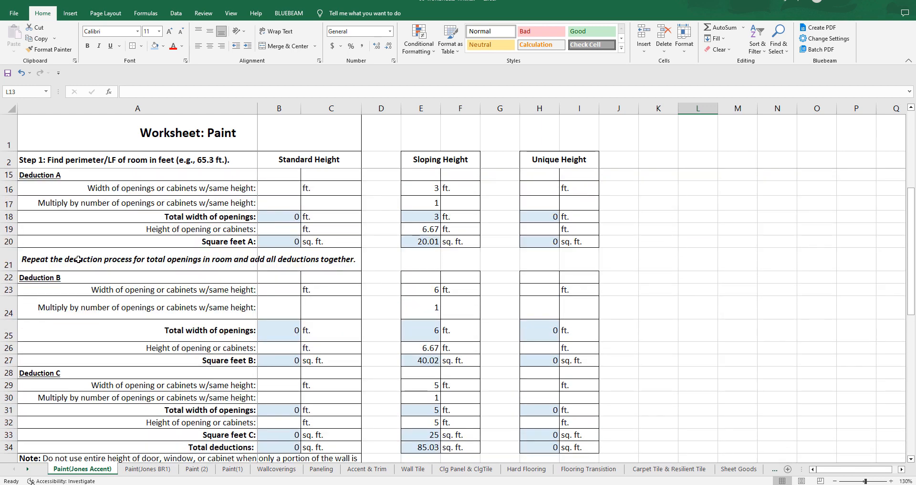
{"action": "left_click", "coordinate": [9, 260]}
{"action": "right_click", "coordinate": [10, 260]}
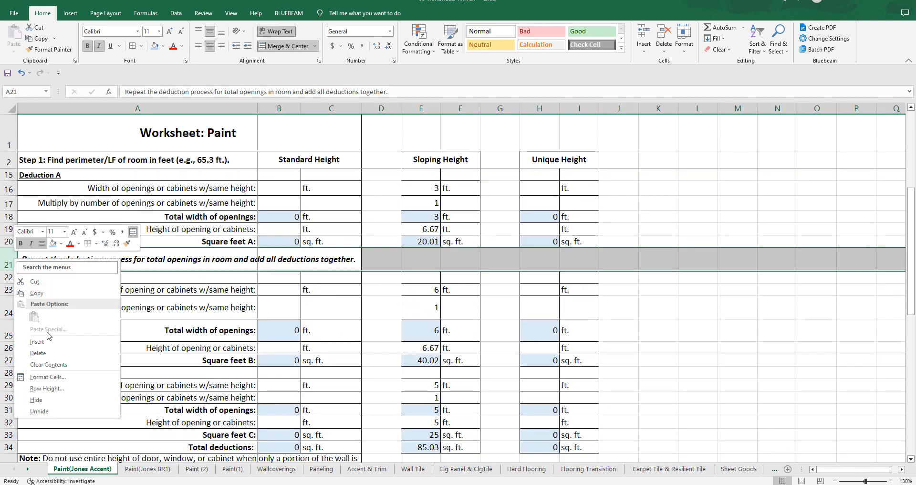
{"action": "key", "text": "Escape"}
{"action": "left_click", "coordinate": [178, 328]}
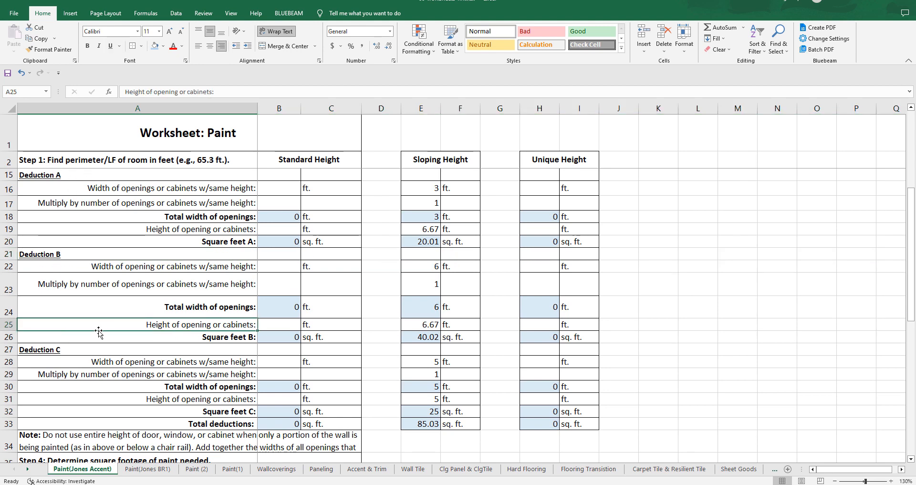
Step: Insert a blank row 34 between the Total deductions row and the Note about door, window or cabinet height
{"action": "scroll", "coordinate": [99, 334], "scroll_direction": "down", "scroll_amount": 1}
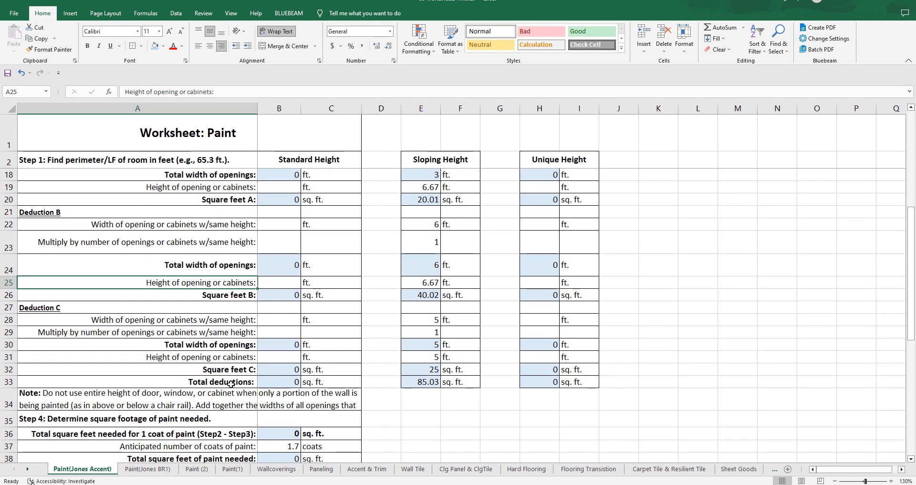
{"action": "right_click", "coordinate": [10, 399]}
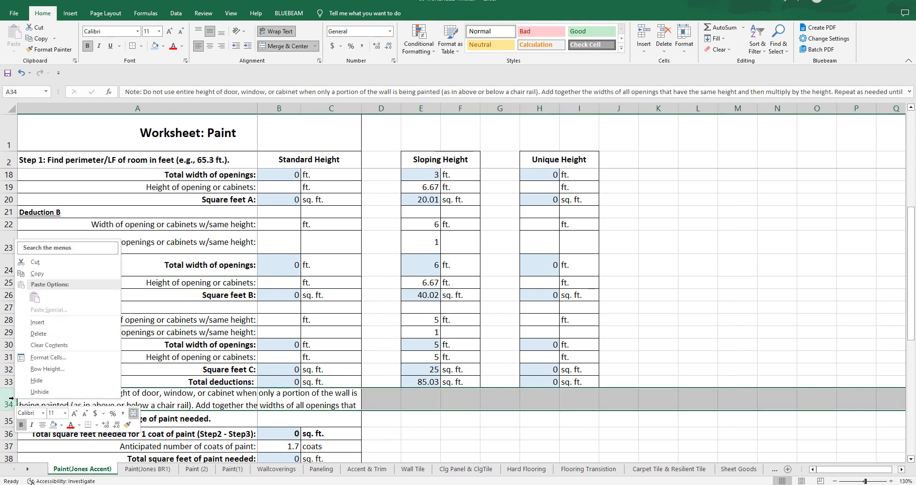
{"action": "left_click", "coordinate": [29, 322]}
{"action": "left_click", "coordinate": [281, 396]}
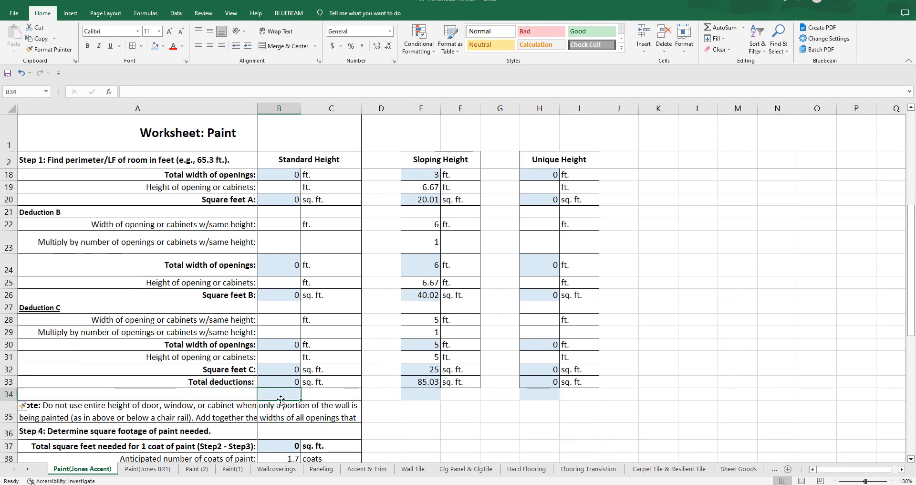
Step: Copy the combined wall square footage row 13 into blank row 34 and check the pasted formula in B34
{"action": "scroll", "coordinate": [280, 400], "scroll_direction": "up", "scroll_amount": 5}
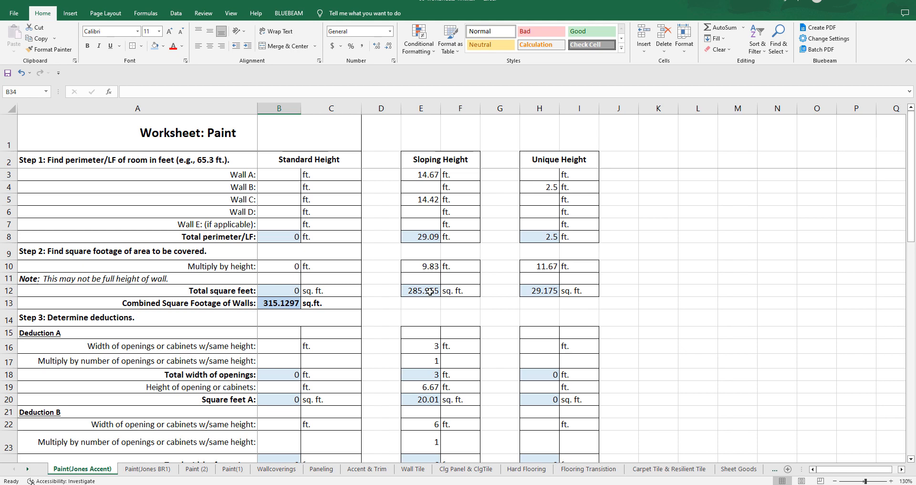
{"action": "left_click", "coordinate": [11, 303]}
{"action": "right_click", "coordinate": [10, 304]}
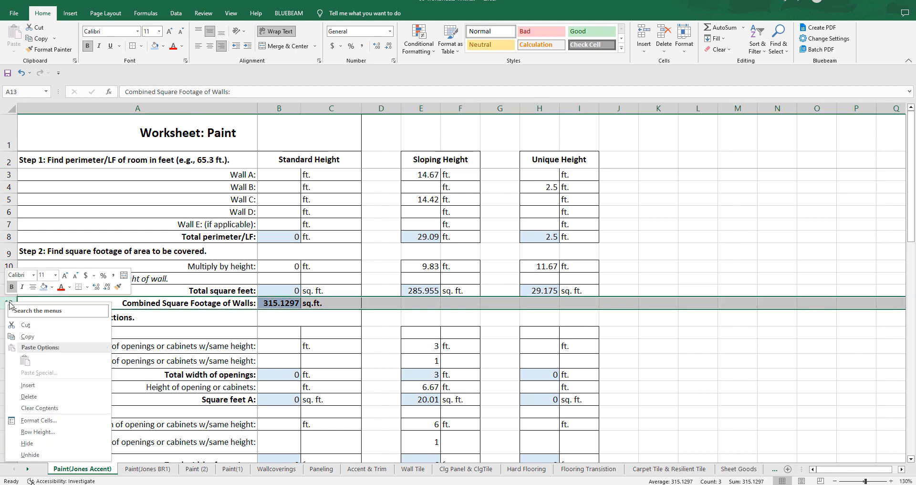
{"action": "left_click", "coordinate": [28, 337]}
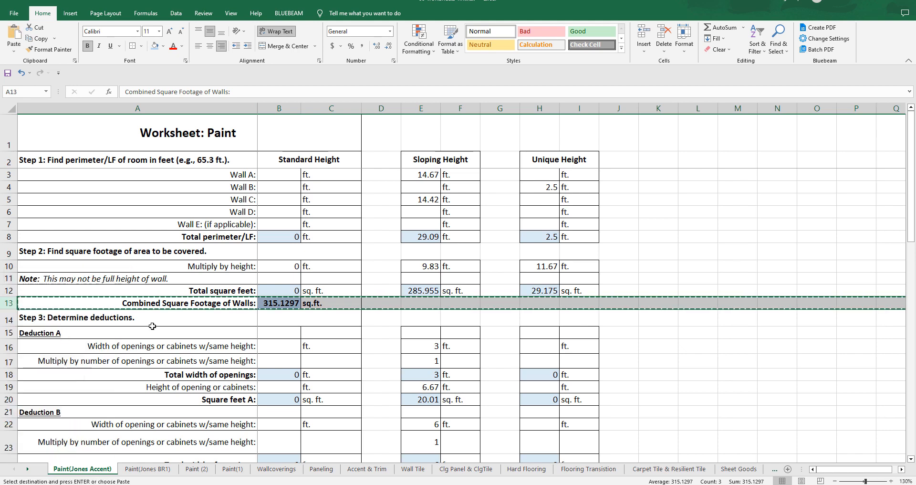
{"action": "scroll", "coordinate": [152, 326], "scroll_direction": "down", "scroll_amount": 3}
{"action": "scroll", "coordinate": [152, 326], "scroll_direction": "down", "scroll_amount": 3}
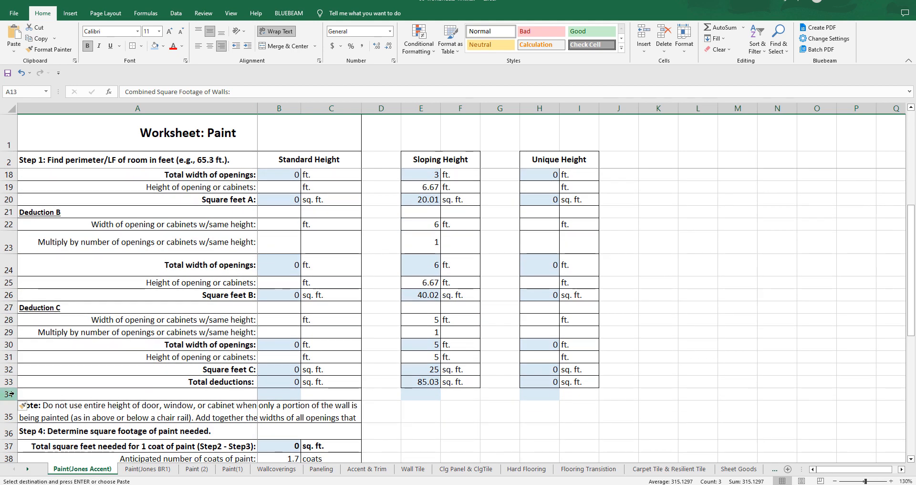
{"action": "left_click", "coordinate": [11, 394]}
{"action": "right_click", "coordinate": [11, 394]}
{"action": "left_click", "coordinate": [35, 296]}
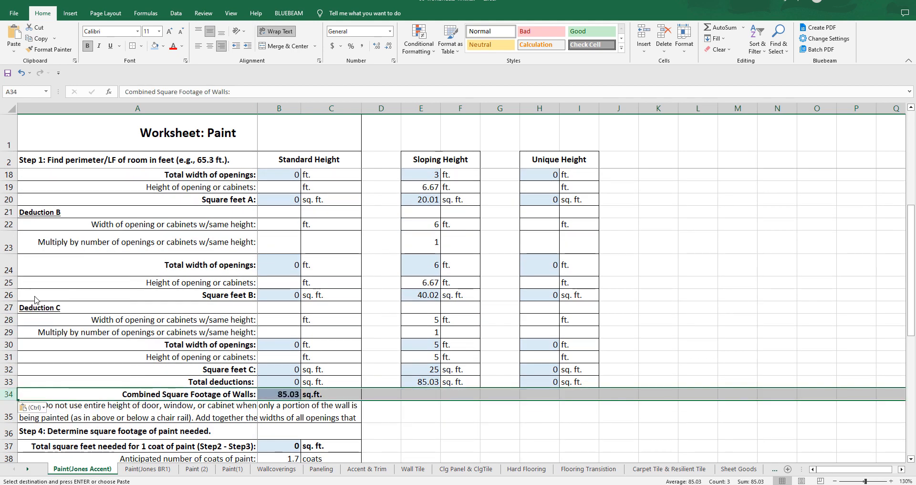
{"action": "left_click", "coordinate": [439, 453]}
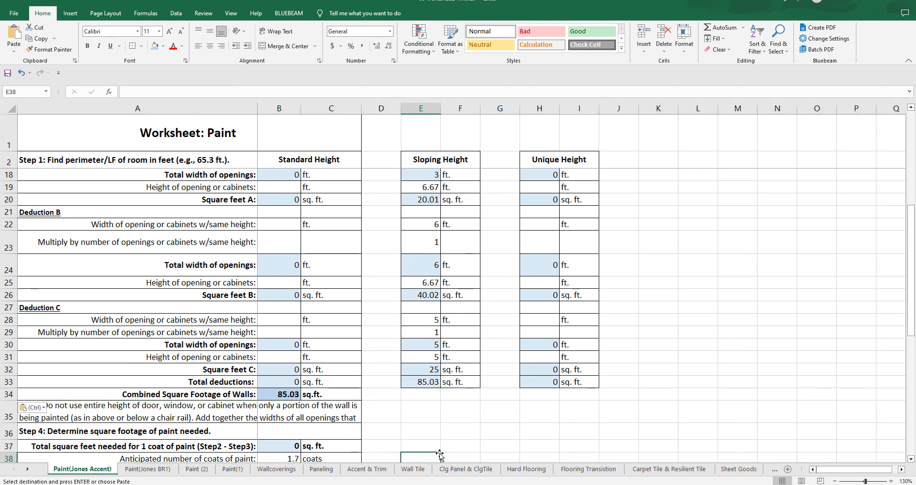
{"action": "double_click", "coordinate": [279, 394]}
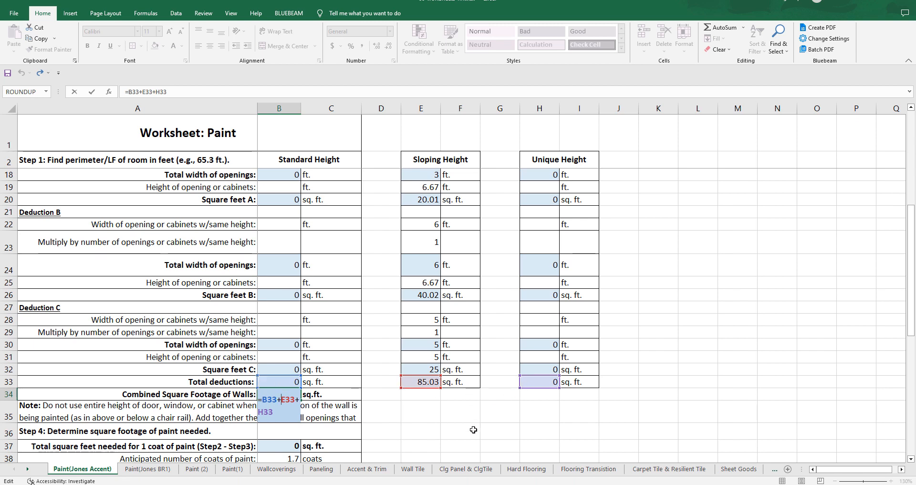
{"action": "key", "text": "Escape"}
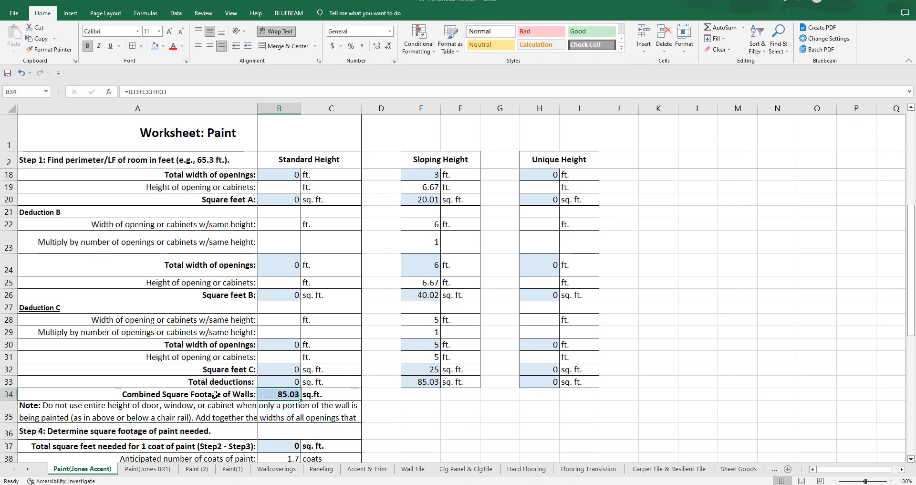
Step: Replace "Walls" with "Deducts" in the A34 label so it reads "Combined Square Footage of Deducts:"
{"action": "double_click", "coordinate": [238, 394]}
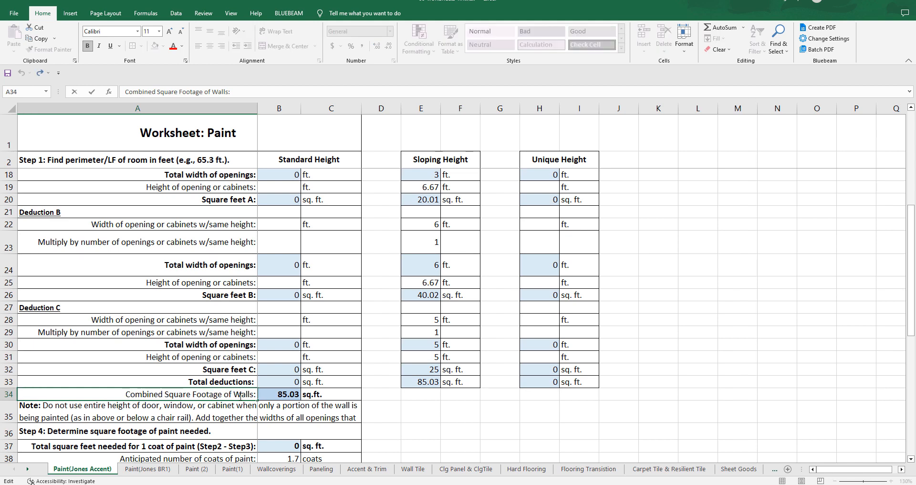
{"action": "type", "text": "Decdducts"}
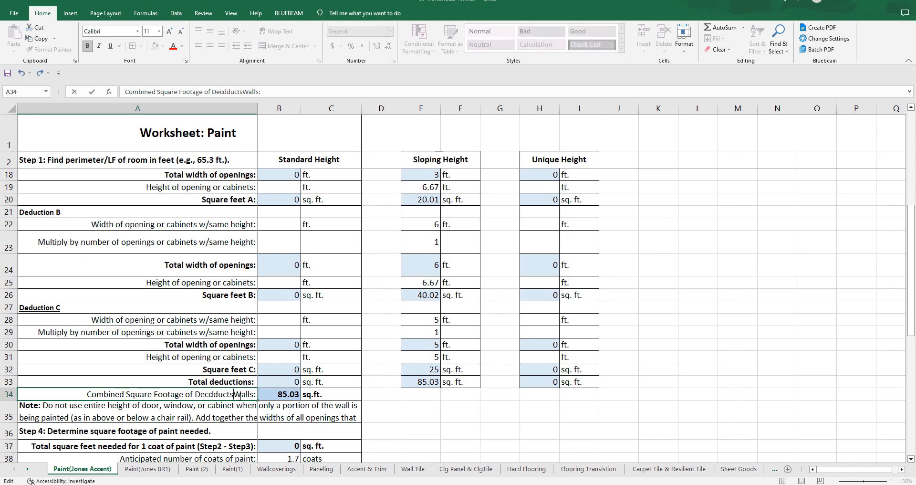
{"action": "key", "text": "Delete"}
{"action": "key", "text": "Delete"}
{"action": "key", "text": "Delete"}
{"action": "key", "text": "Delete"}
{"action": "key", "text": "Delete"}
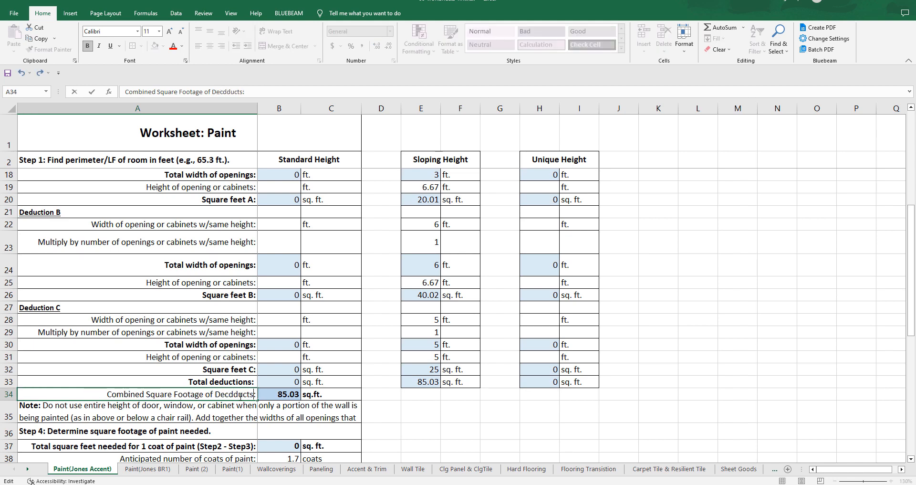
{"action": "left_click", "coordinate": [233, 394]}
{"action": "key", "text": "BackSpace"}
{"action": "key", "text": "BackSpace"}
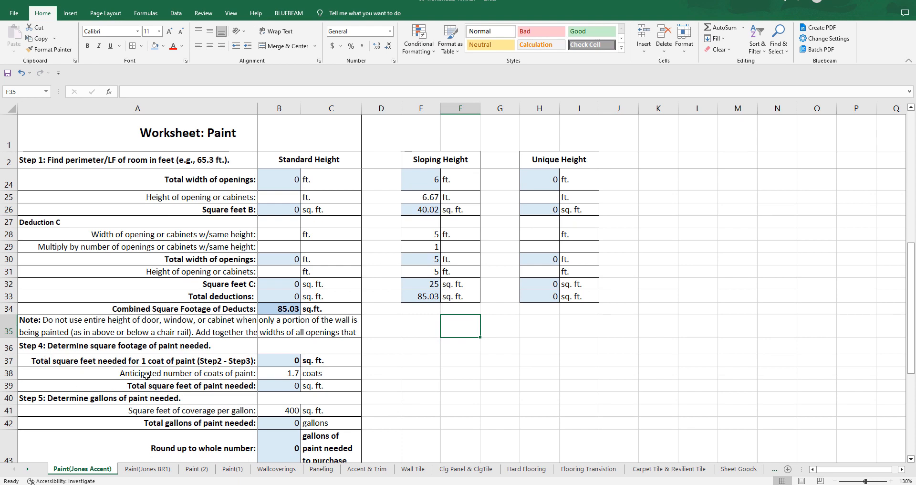
Step: Change the one-coat total square feet formula in B37 to =B13-B34, using the combined wall and deduction cells
{"action": "double_click", "coordinate": [289, 361]}
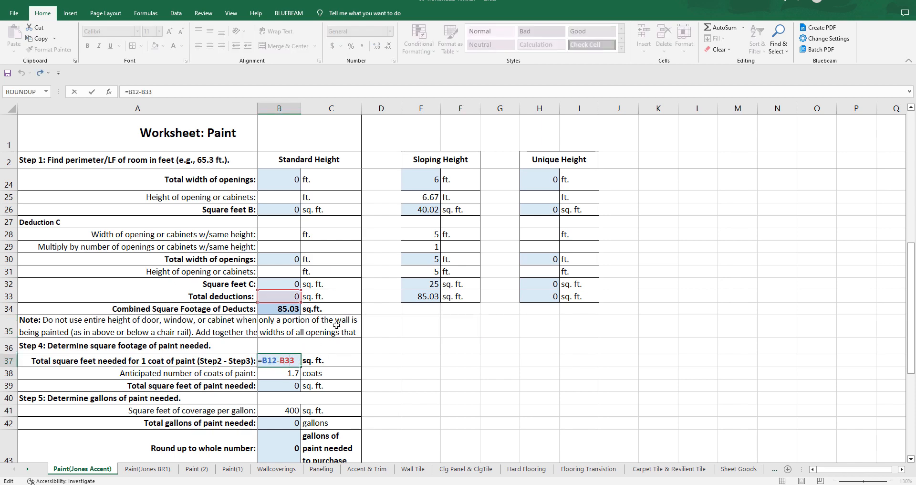
{"action": "scroll", "coordinate": [281, 301], "scroll_direction": "up", "scroll_amount": 8}
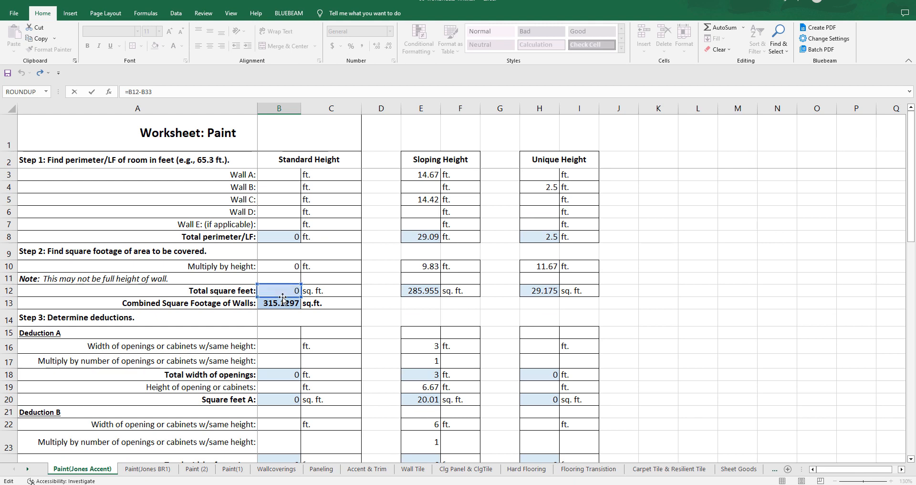
{"action": "mouse_move", "coordinate": [284, 298]}
{"action": "left_mouse_down"}
{"action": "mouse_move", "coordinate": [284, 286]}
{"action": "mouse_move", "coordinate": [492, 308]}
{"action": "mouse_move", "coordinate": [659, 306]}
{"action": "mouse_move", "coordinate": [681, 322]}
{"action": "mouse_move", "coordinate": [481, 274]}
{"action": "mouse_move", "coordinate": [303, 286]}
{"action": "mouse_move", "coordinate": [291, 313]}
{"action": "left_mouse_up"}
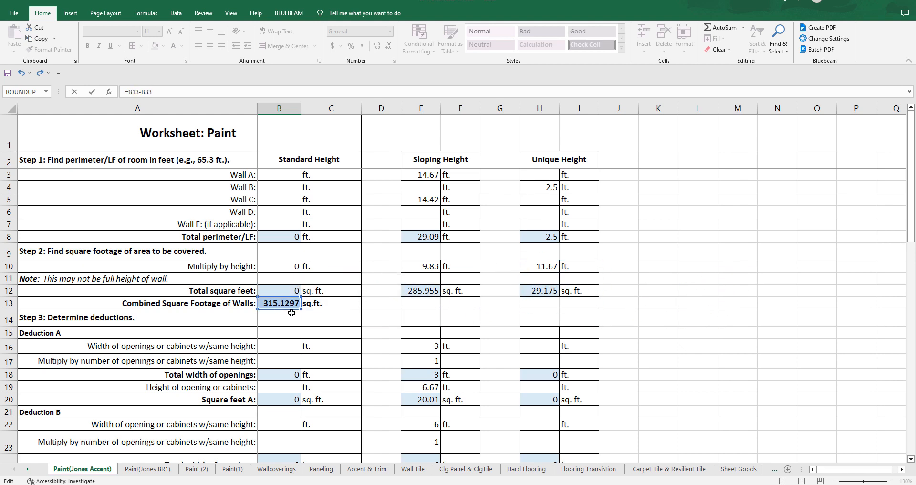
{"action": "scroll", "coordinate": [292, 313], "scroll_direction": "down", "scroll_amount": 7}
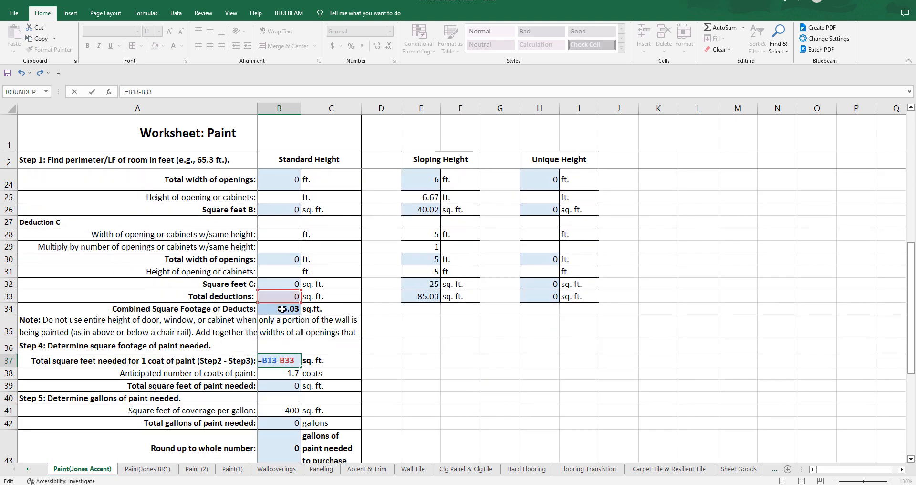
{"action": "left_click_drag", "start_coordinate": [282, 305], "coordinate": [282, 316]}
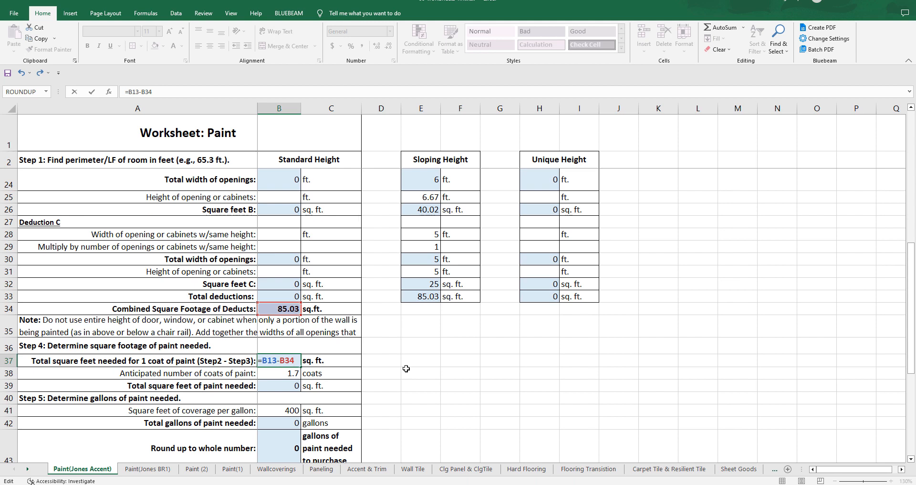
{"action": "key", "text": "Return"}
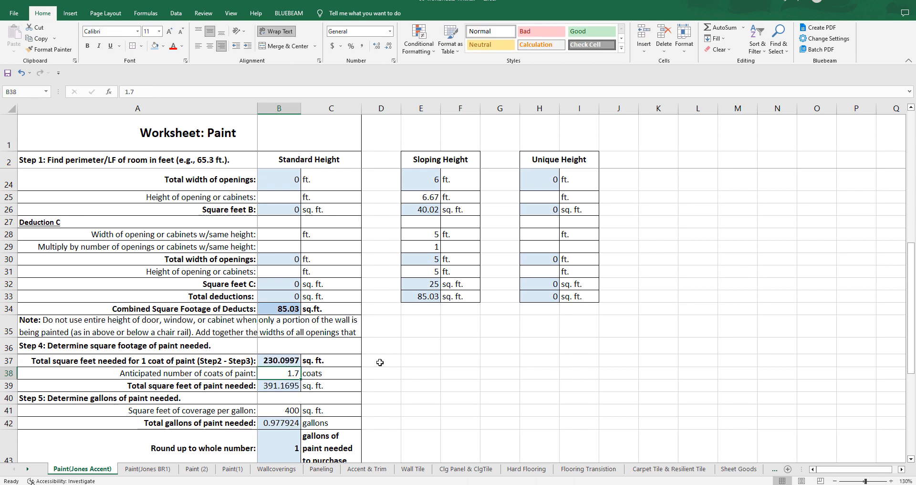
Step: Autofit column B so the Total Cost of Job amount fits in its cell
{"action": "scroll", "coordinate": [373, 362], "scroll_direction": "down", "scroll_amount": 1}
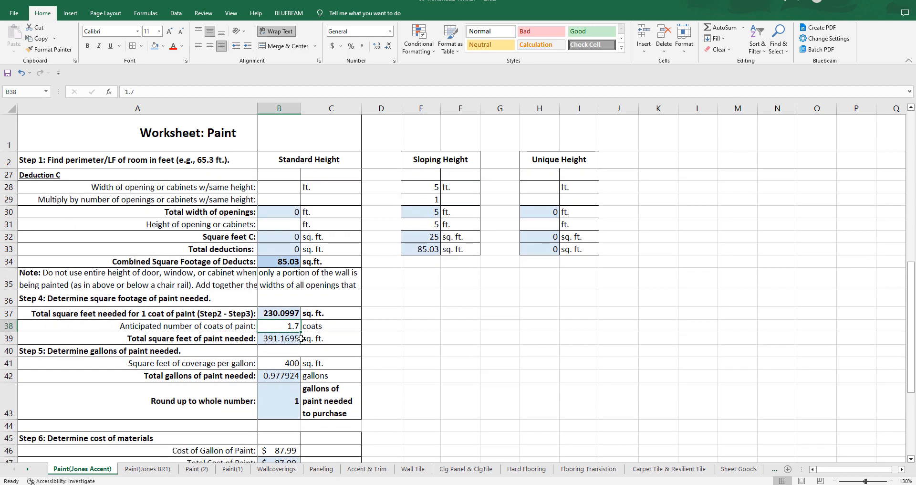
{"action": "scroll", "coordinate": [301, 338], "scroll_direction": "down", "scroll_amount": 1}
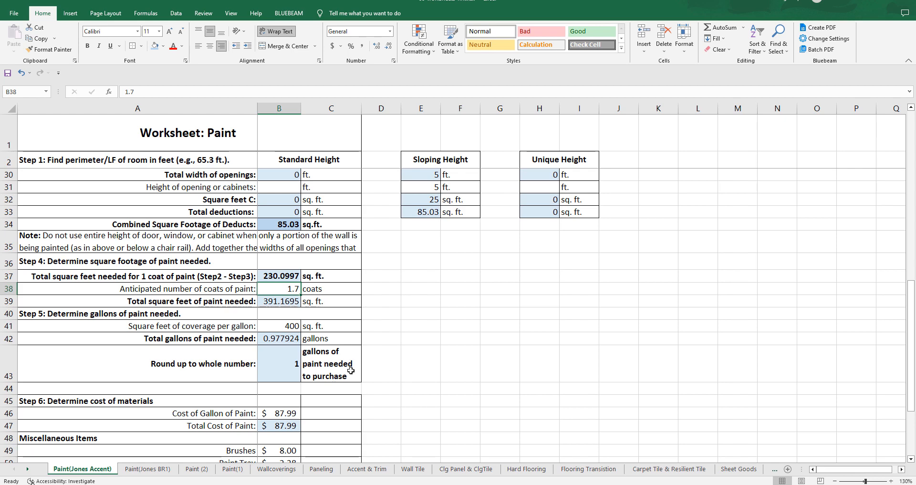
{"action": "scroll", "coordinate": [389, 343], "scroll_direction": "down", "scroll_amount": 2}
{"action": "scroll", "coordinate": [332, 415], "scroll_direction": "down", "scroll_amount": 1}
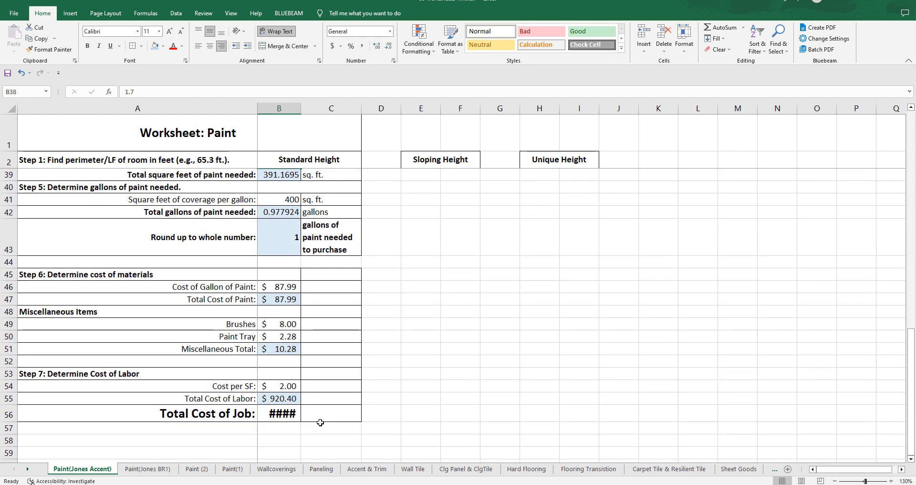
{"action": "left_click", "coordinate": [283, 287]}
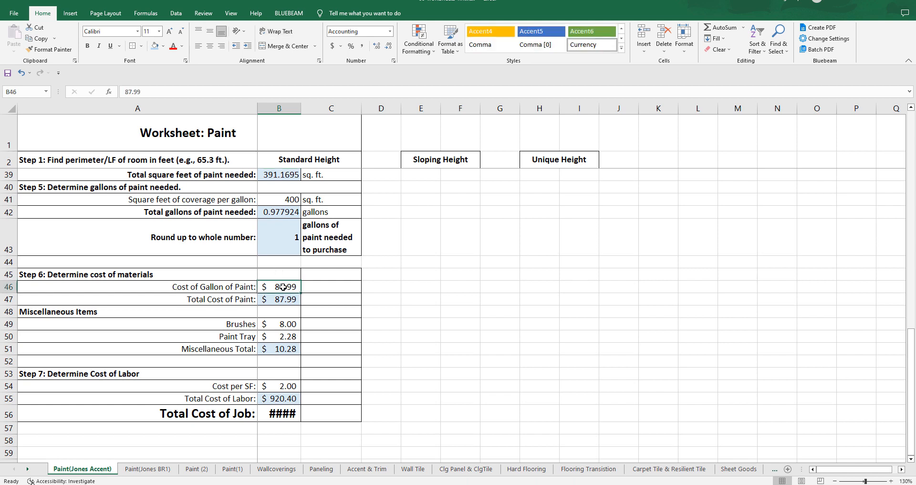
{"action": "double_click", "coordinate": [302, 108]}
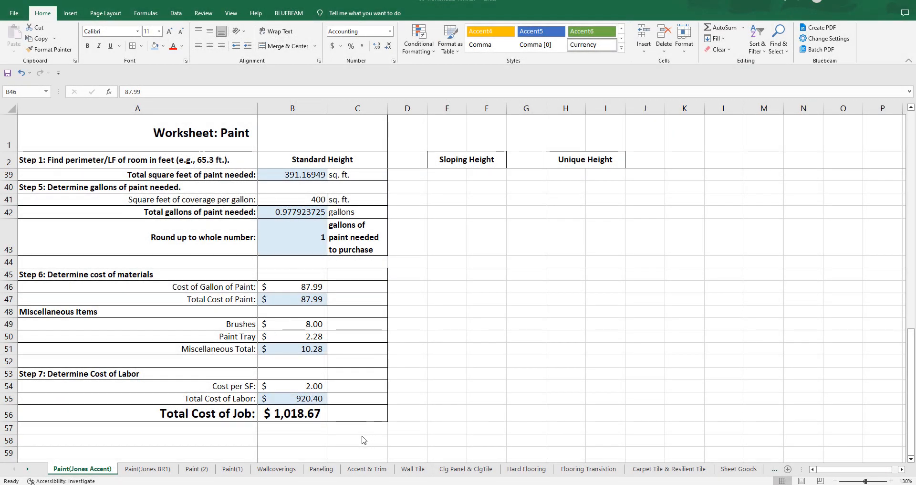
Step: Inspect the Total Cost of Labor formula in B55 and the cells it references, leaving it as is
{"action": "left_click", "coordinate": [306, 403]}
{"action": "double_click", "coordinate": [306, 402]}
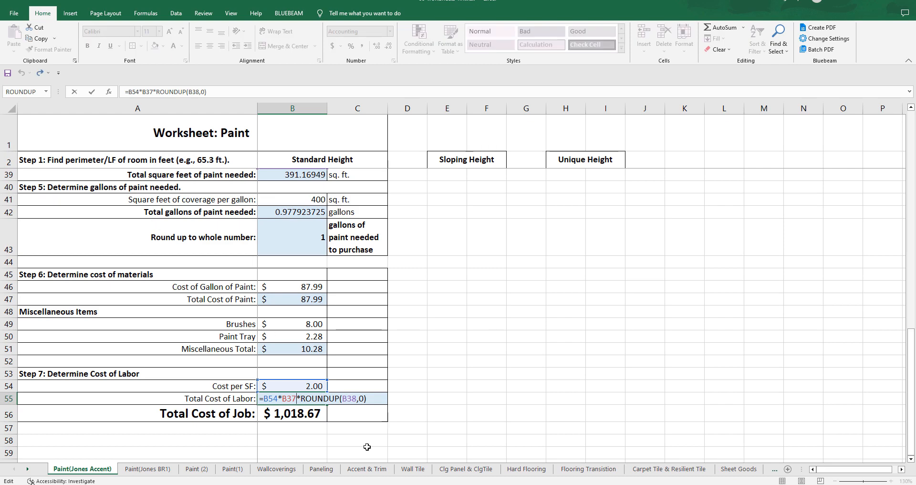
{"action": "scroll", "coordinate": [413, 402], "scroll_direction": "up", "scroll_amount": 1}
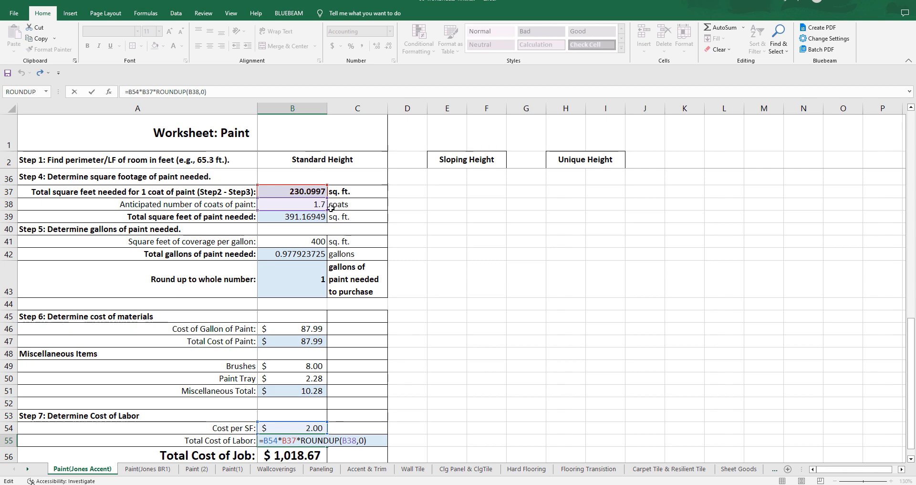
{"action": "scroll", "coordinate": [423, 416], "scroll_direction": "down", "scroll_amount": 1}
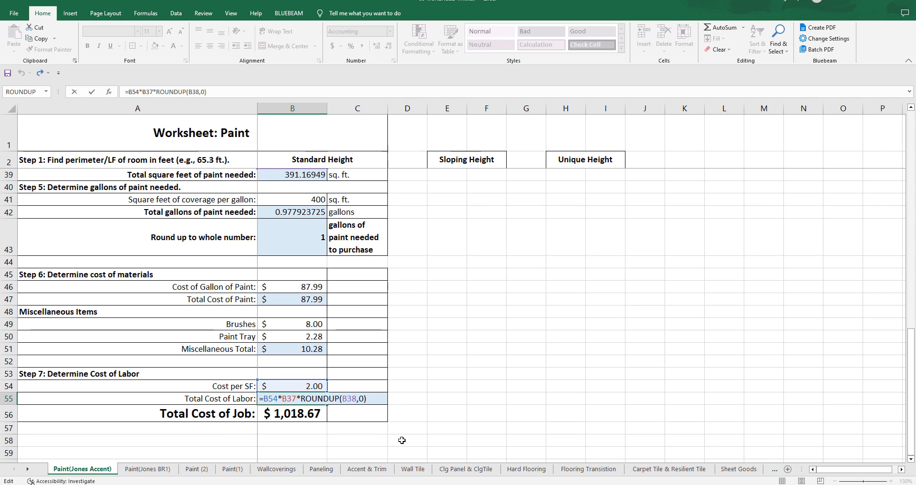
{"action": "key", "text": "Escape"}
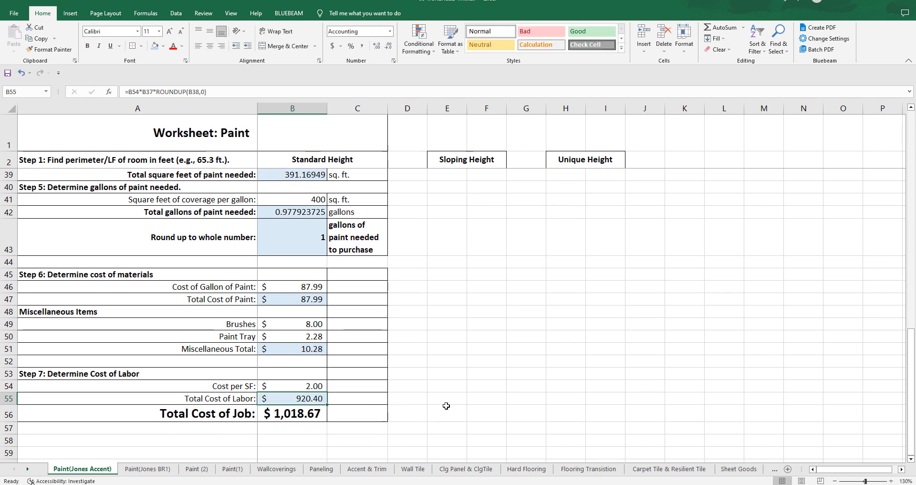
Step: Review the Jones Accent worksheet from the wall measurements and deductions through the paint quantities and total job cost
{"action": "scroll", "coordinate": [446, 405], "scroll_direction": "up", "scroll_amount": 9}
{"action": "scroll", "coordinate": [446, 405], "scroll_direction": "up", "scroll_amount": 3}
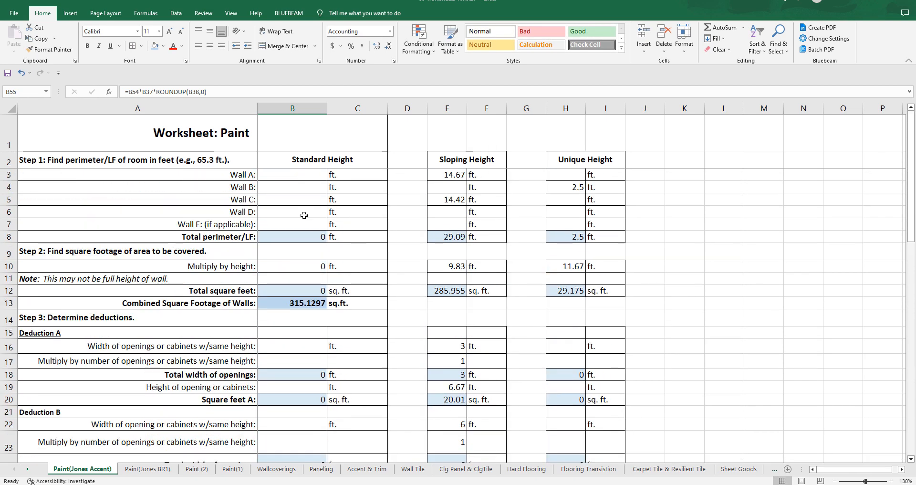
{"action": "scroll", "coordinate": [286, 209], "scroll_direction": "down", "scroll_amount": 7}
{"action": "scroll", "coordinate": [286, 209], "scroll_direction": "down", "scroll_amount": 9}
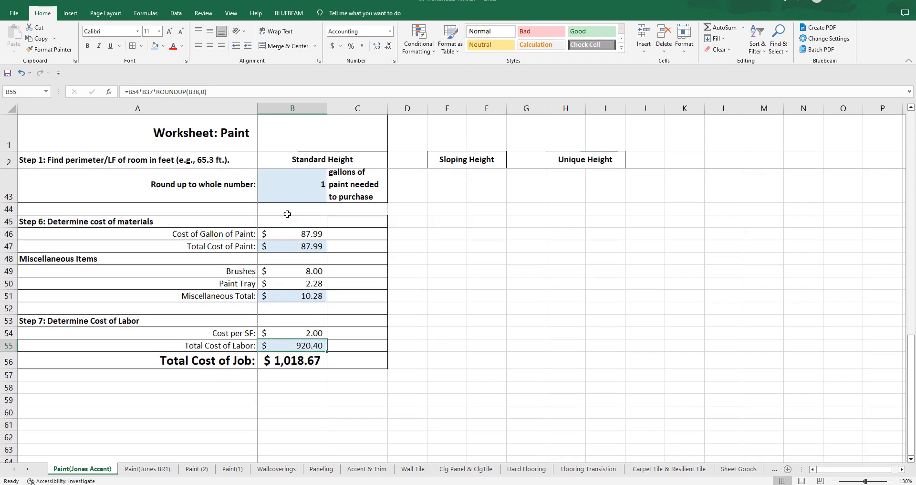
{"action": "scroll", "coordinate": [288, 242], "scroll_direction": "up", "scroll_amount": 14}
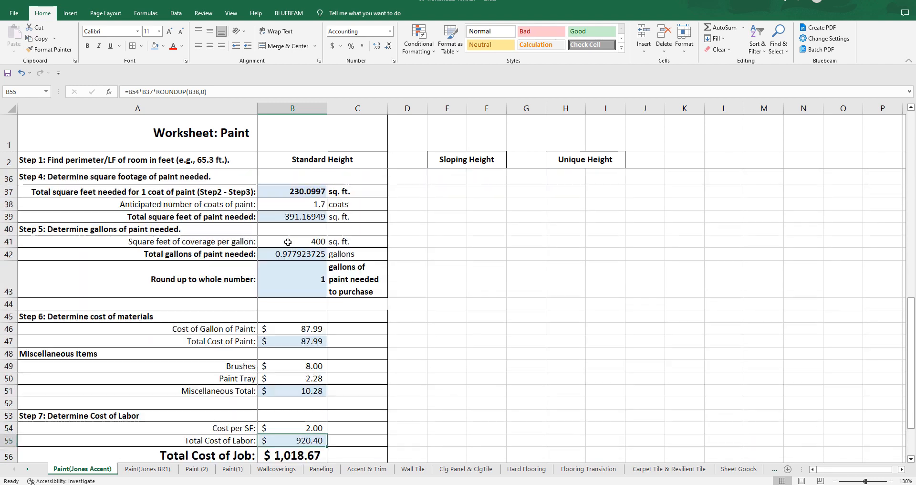
{"action": "scroll", "coordinate": [288, 242], "scroll_direction": "up", "scroll_amount": 2}
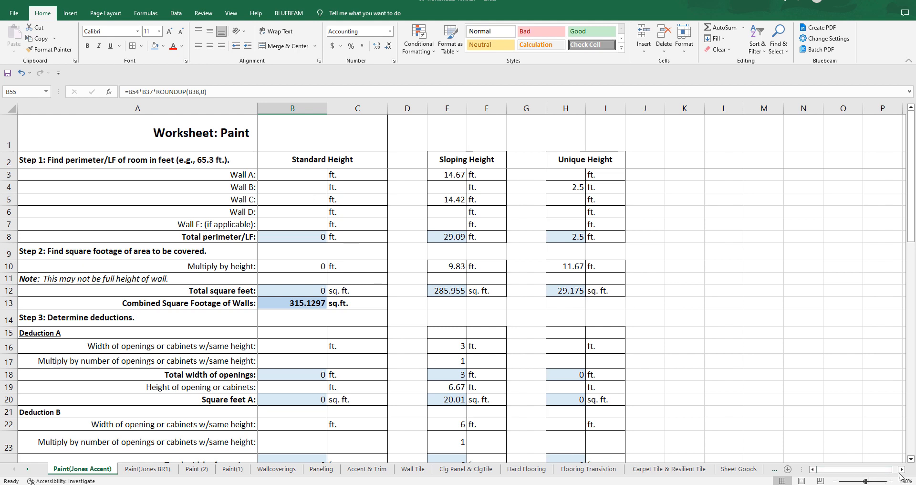
{"action": "scroll", "coordinate": [900, 472], "scroll_direction": "right", "scroll_amount": 7}
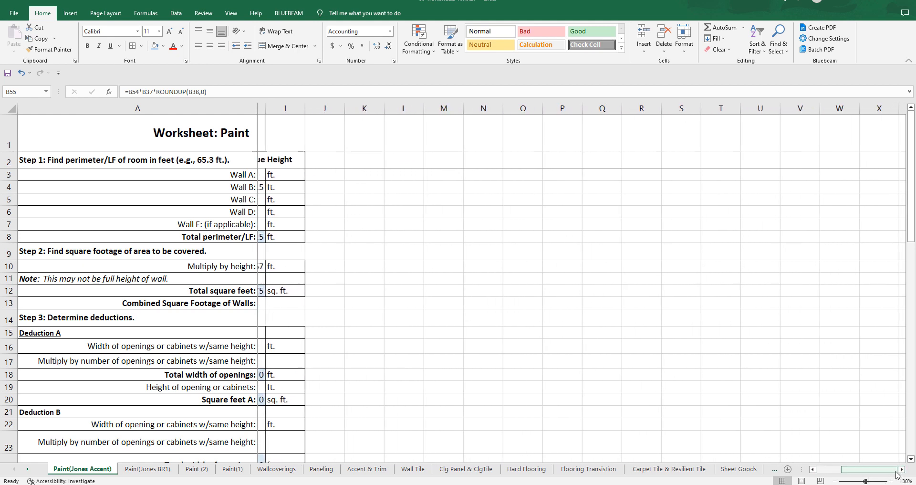
{"action": "scroll", "coordinate": [896, 474], "scroll_direction": "left", "scroll_amount": 7}
{"action": "scroll", "coordinate": [285, 311], "scroll_direction": "down", "scroll_amount": 2}
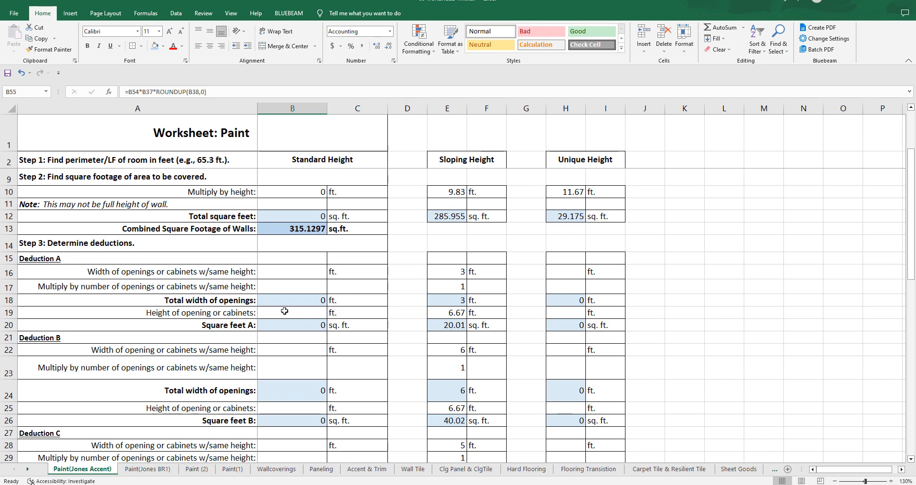
{"action": "scroll", "coordinate": [285, 311], "scroll_direction": "down", "scroll_amount": 5}
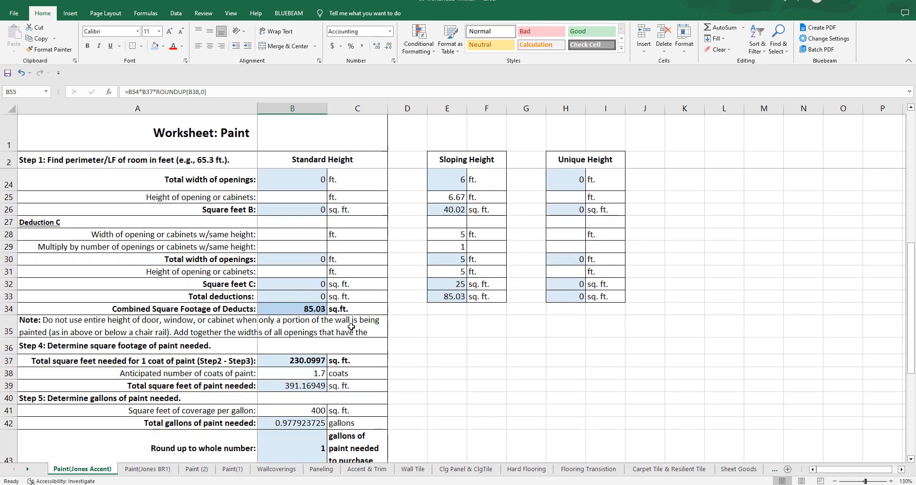
{"action": "scroll", "coordinate": [301, 322], "scroll_direction": "up", "scroll_amount": 7}
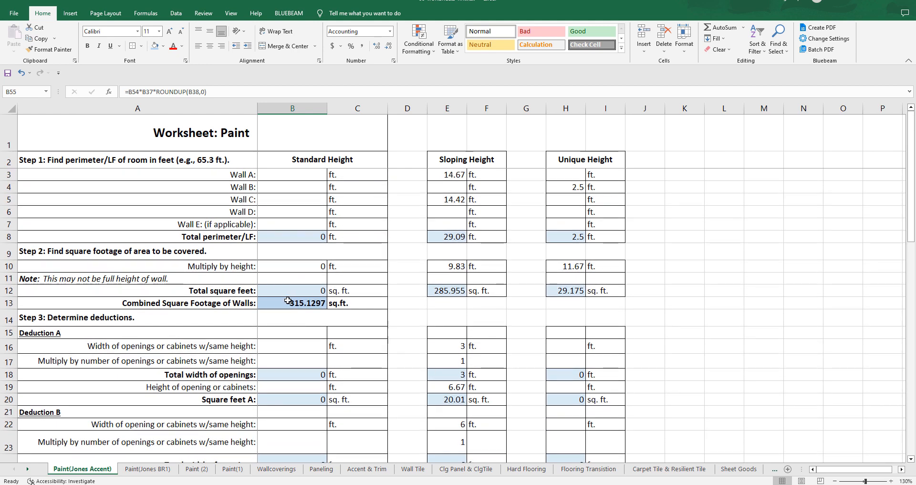
{"action": "scroll", "coordinate": [288, 302], "scroll_direction": "down", "scroll_amount": 2}
{"action": "scroll", "coordinate": [287, 302], "scroll_direction": "up", "scroll_amount": 2}
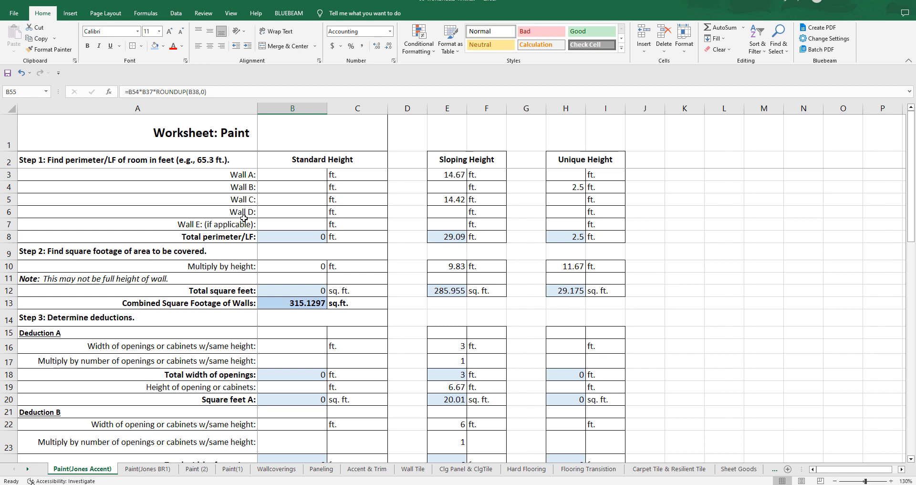
{"action": "left_click", "coordinate": [9, 224]}
{"action": "right_click", "coordinate": [8, 224]}
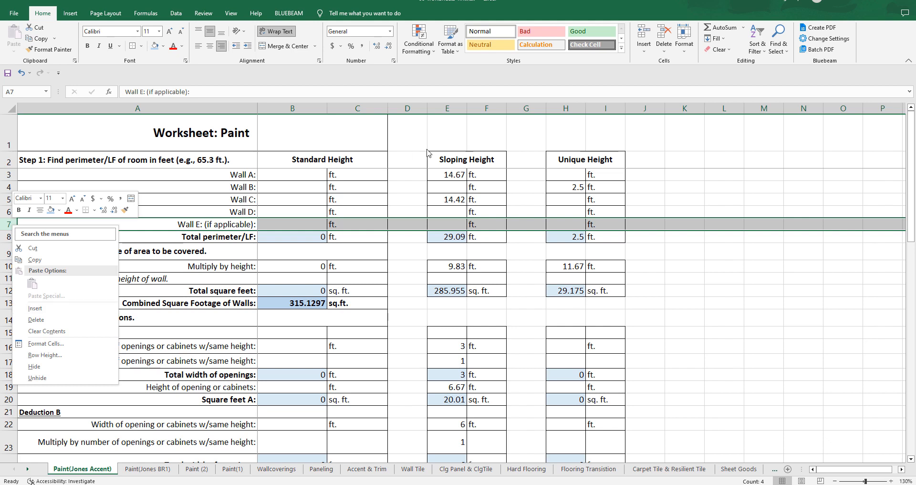
{"action": "left_click", "coordinate": [198, 229]}
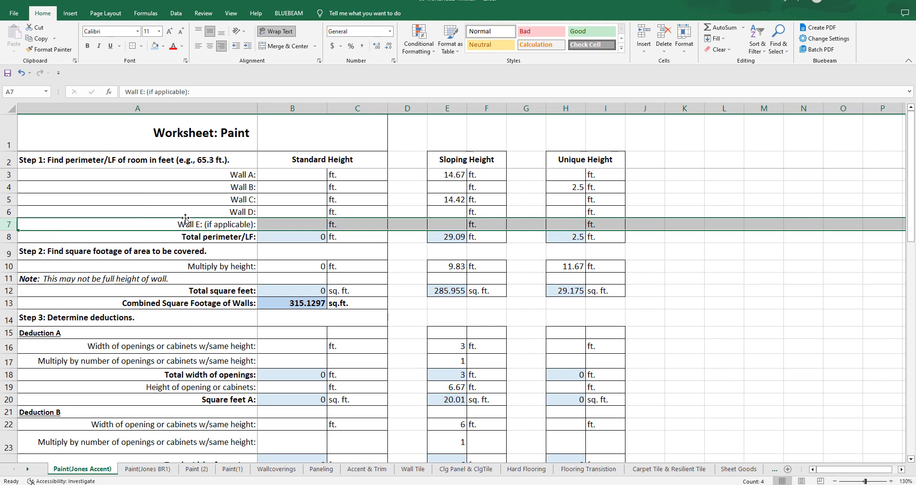
Step: Change the Wall E label in A7 to "Wall (X):", replacing its letter and the "(if applicable)" note
{"action": "left_click", "coordinate": [199, 225]}
{"action": "double_click", "coordinate": [199, 224]}
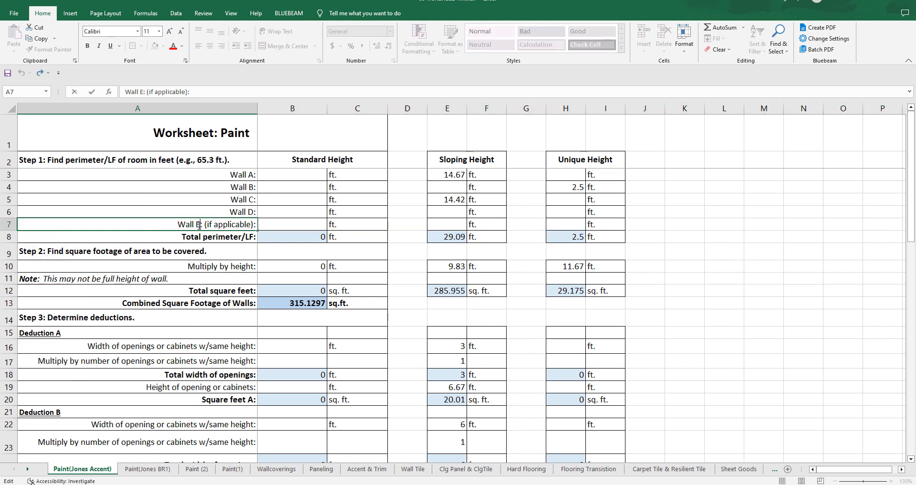
{"action": "left_click_drag", "start_coordinate": [196, 223], "coordinate": [250, 223]}
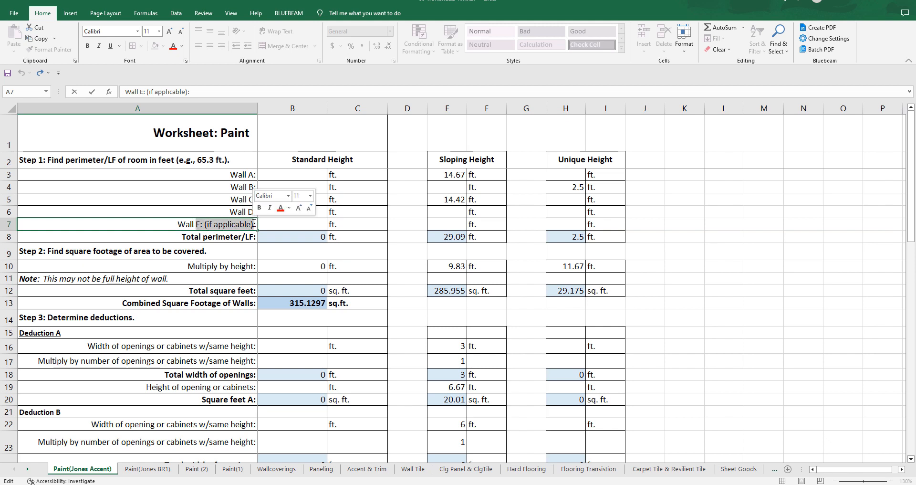
{"action": "type", "text": "(X)"}
{"action": "left_click", "coordinate": [724, 266]}
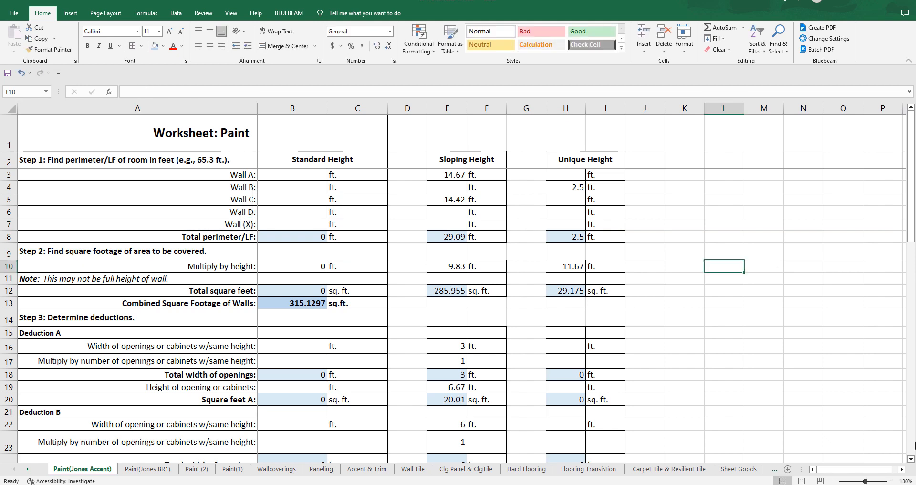
{"action": "scroll", "coordinate": [352, 306], "scroll_direction": "down", "scroll_amount": 5}
{"action": "scroll", "coordinate": [353, 347], "scroll_direction": "down", "scroll_amount": 7}
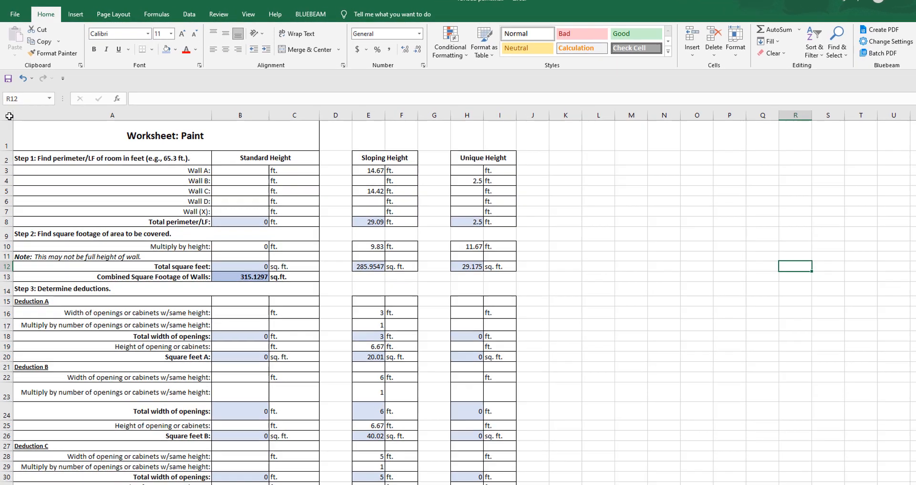
Step: Copy all of Sheet1 from the revised paint workbook over the entire Paint(Jones Accent) sheet, and check the B13 formula
{"action": "left_click", "coordinate": [9, 108]}
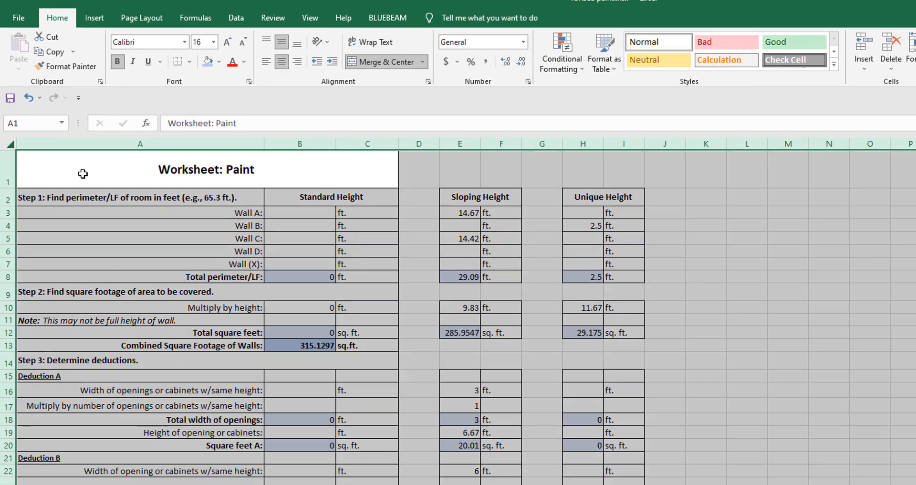
{"action": "right_click", "coordinate": [129, 267]}
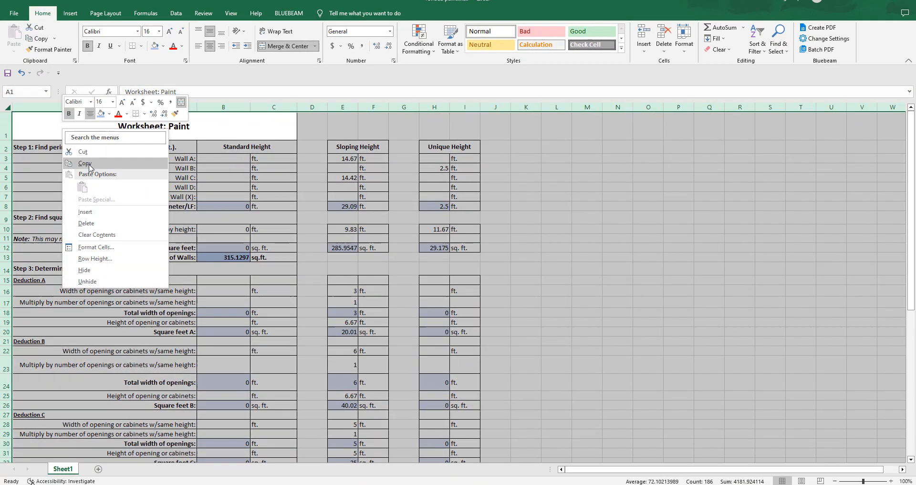
{"action": "left_click", "coordinate": [86, 163]}
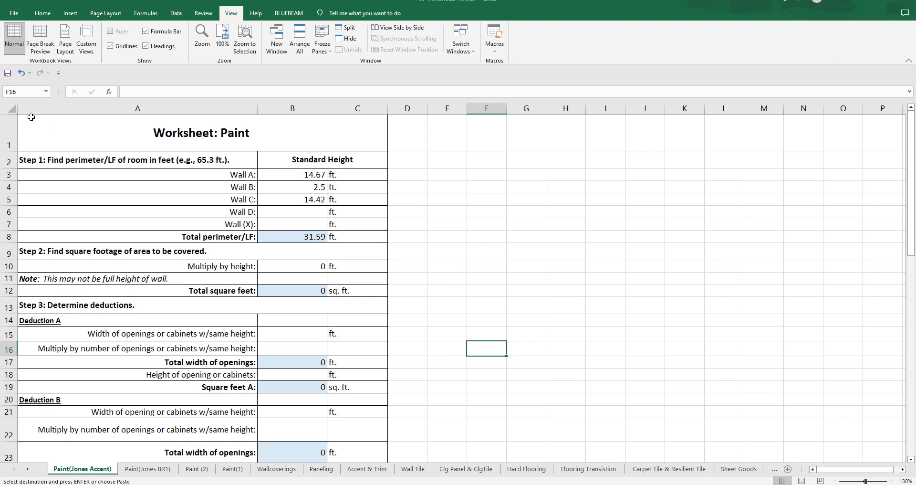
{"action": "left_click", "coordinate": [9, 109]}
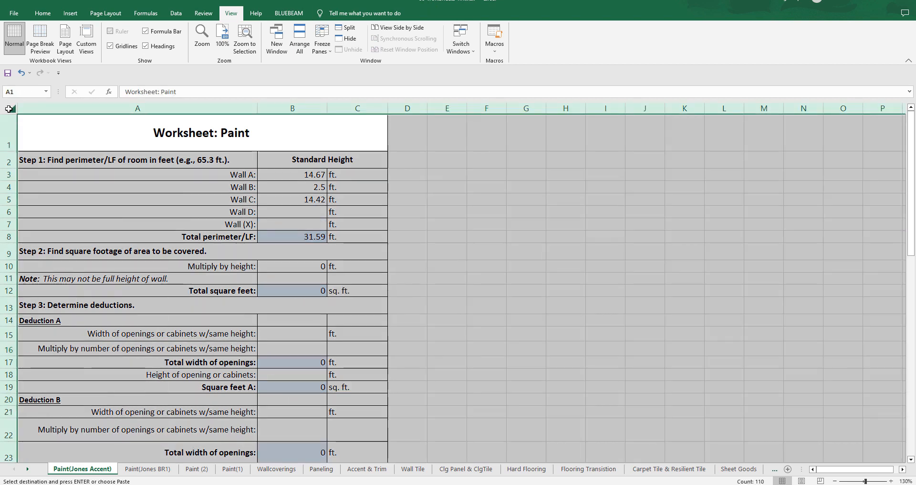
{"action": "right_click", "coordinate": [9, 109]}
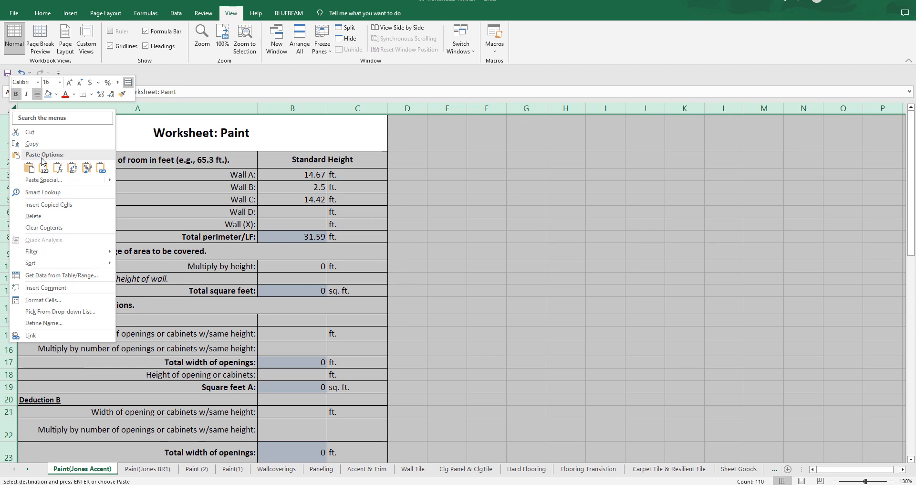
{"action": "left_click", "coordinate": [32, 170]}
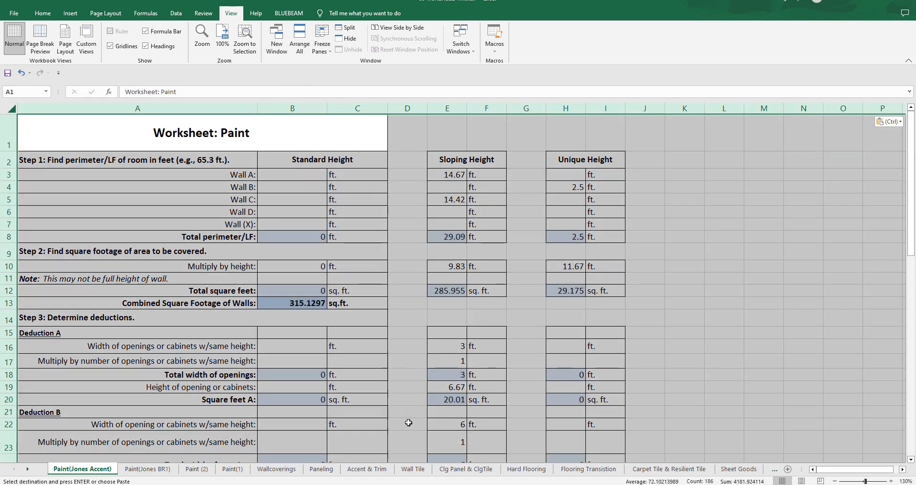
{"action": "left_click", "coordinate": [300, 303]}
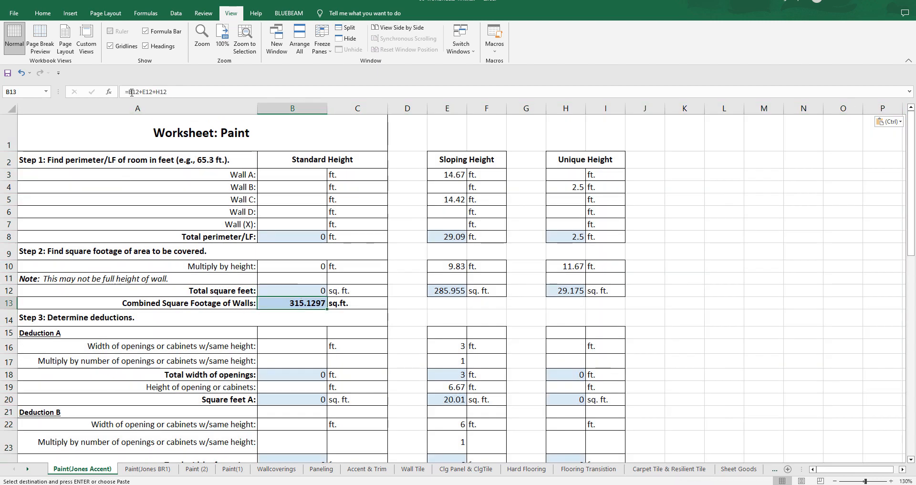
{"action": "left_click", "coordinate": [713, 278]}
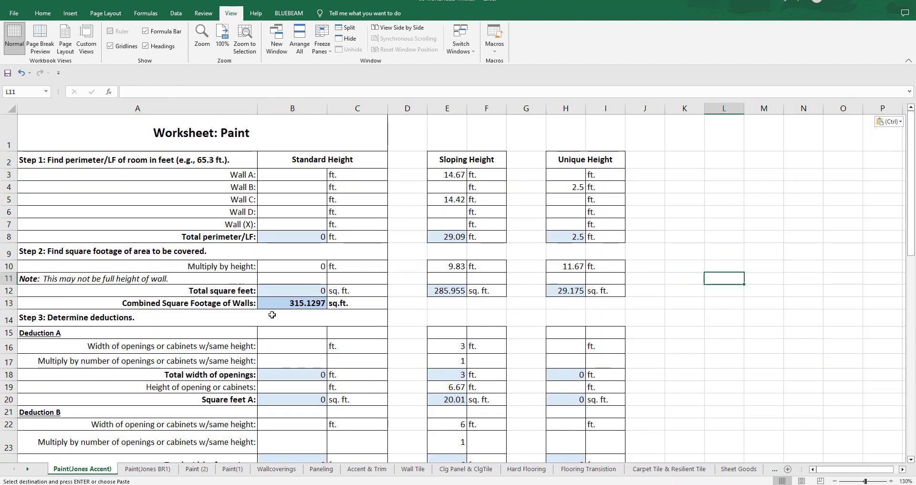
Step: Freeze the panes at cell B3 so the title and height headings in rows 1 and 2 and column A stay fixed
{"action": "left_click", "coordinate": [286, 176]}
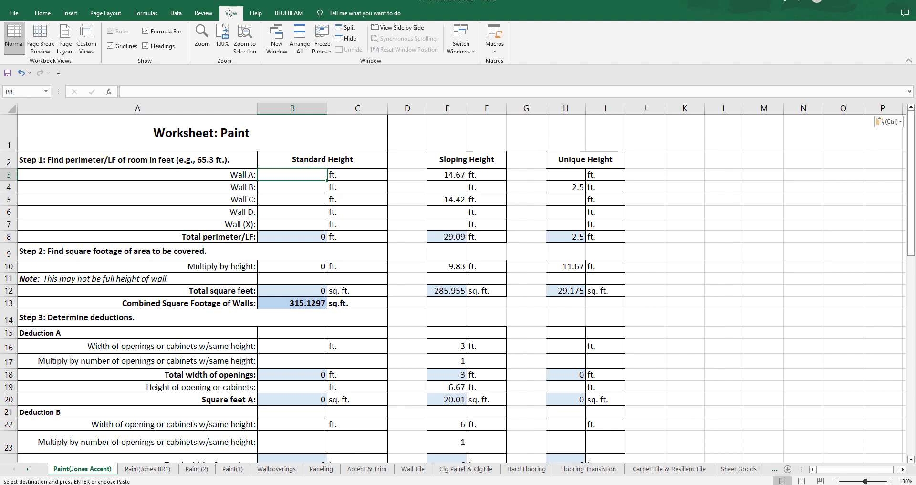
{"action": "left_click", "coordinate": [323, 40]}
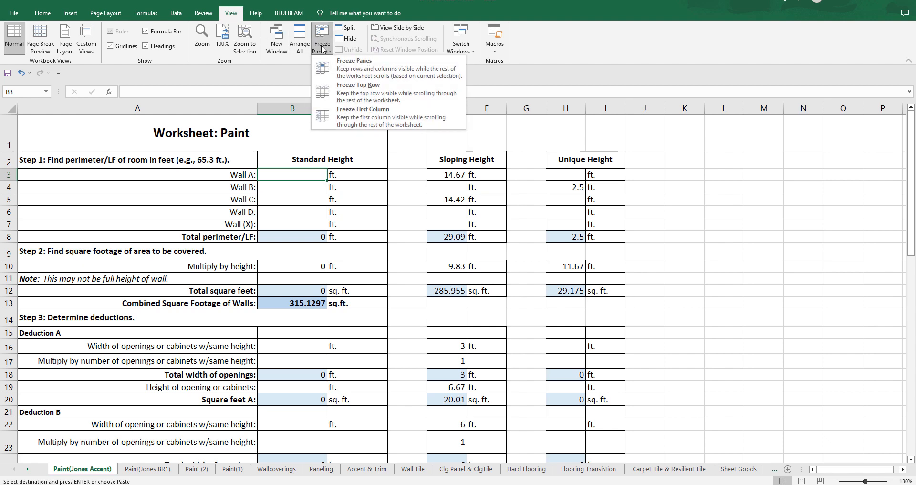
{"action": "left_click", "coordinate": [329, 72]}
{"action": "scroll", "coordinate": [488, 300], "scroll_direction": "down", "scroll_amount": 2}
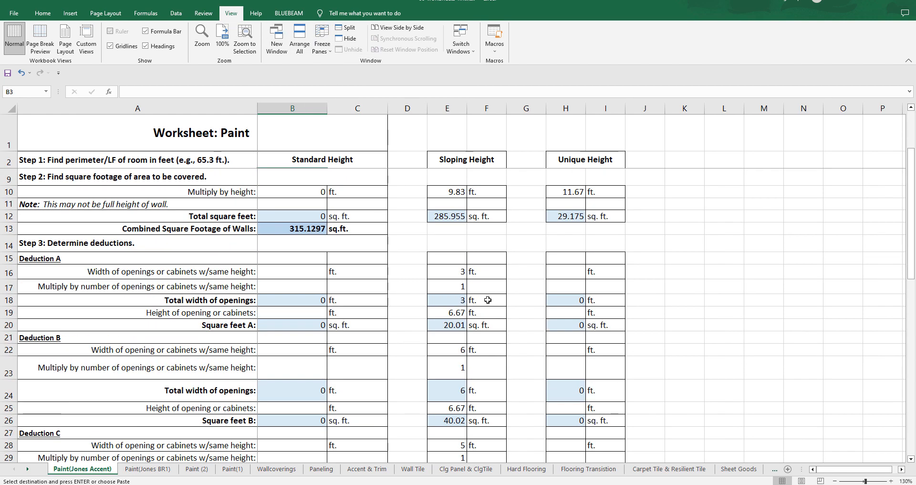
{"action": "scroll", "coordinate": [487, 297], "scroll_direction": "up", "scroll_amount": 2}
{"action": "mouse_move", "coordinate": [840, 471]}
{"action": "left_mouse_down"}
{"action": "mouse_move", "coordinate": [855, 470]}
{"action": "mouse_move", "coordinate": [828, 470]}
{"action": "mouse_move", "coordinate": [844, 466]}
{"action": "left_mouse_up"}
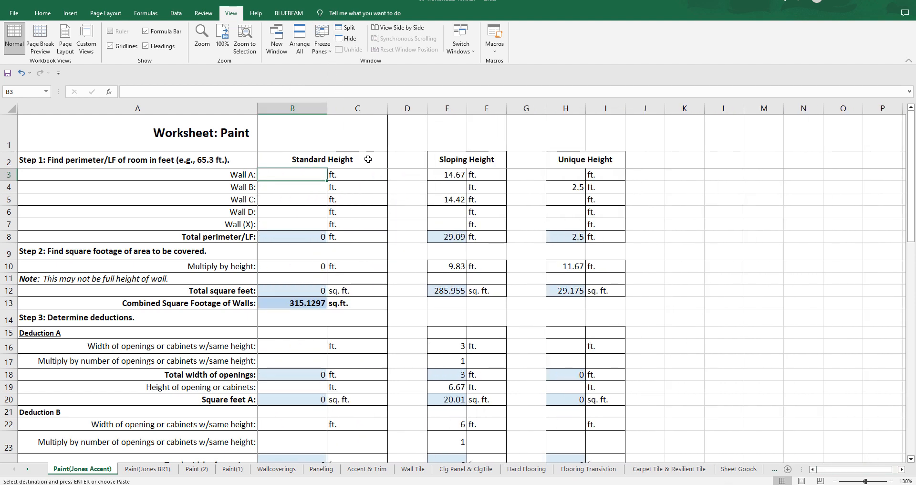
Step: Look at the Unfreeze Panes option without applying it, and check how the frozen heading rows behave above the deduction rows
{"action": "left_click", "coordinate": [322, 47]}
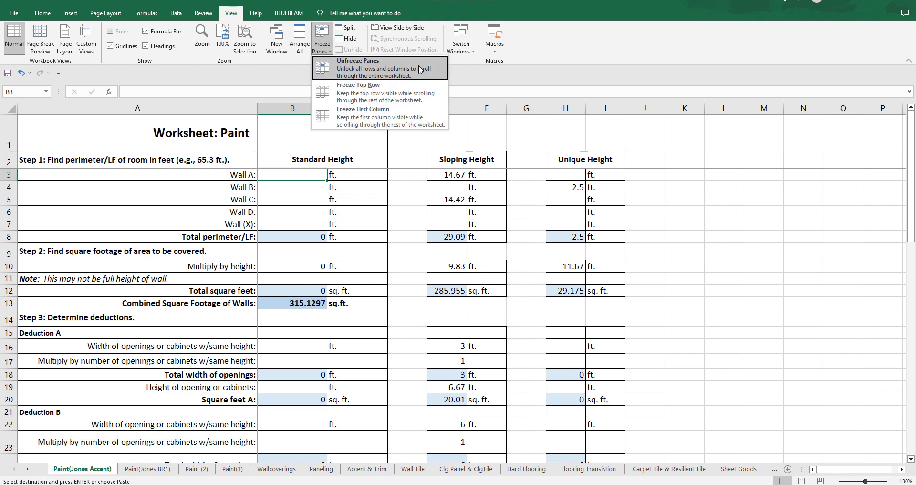
{"action": "left_click", "coordinate": [521, 77]}
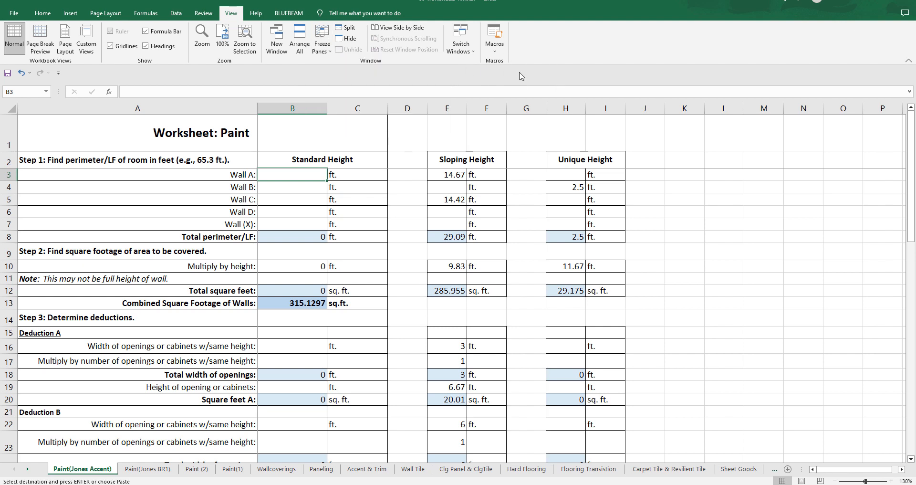
{"action": "scroll", "coordinate": [406, 212], "scroll_direction": "down", "scroll_amount": 6}
{"action": "scroll", "coordinate": [406, 212], "scroll_direction": "up", "scroll_amount": 6}
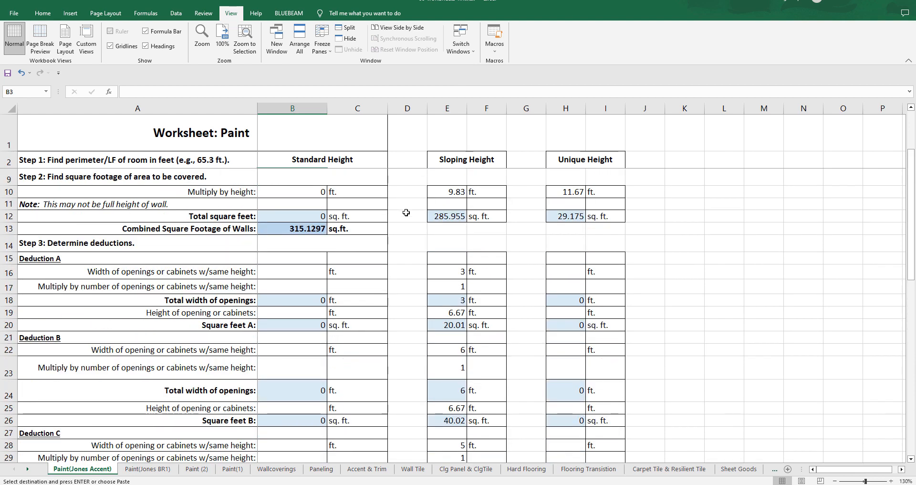